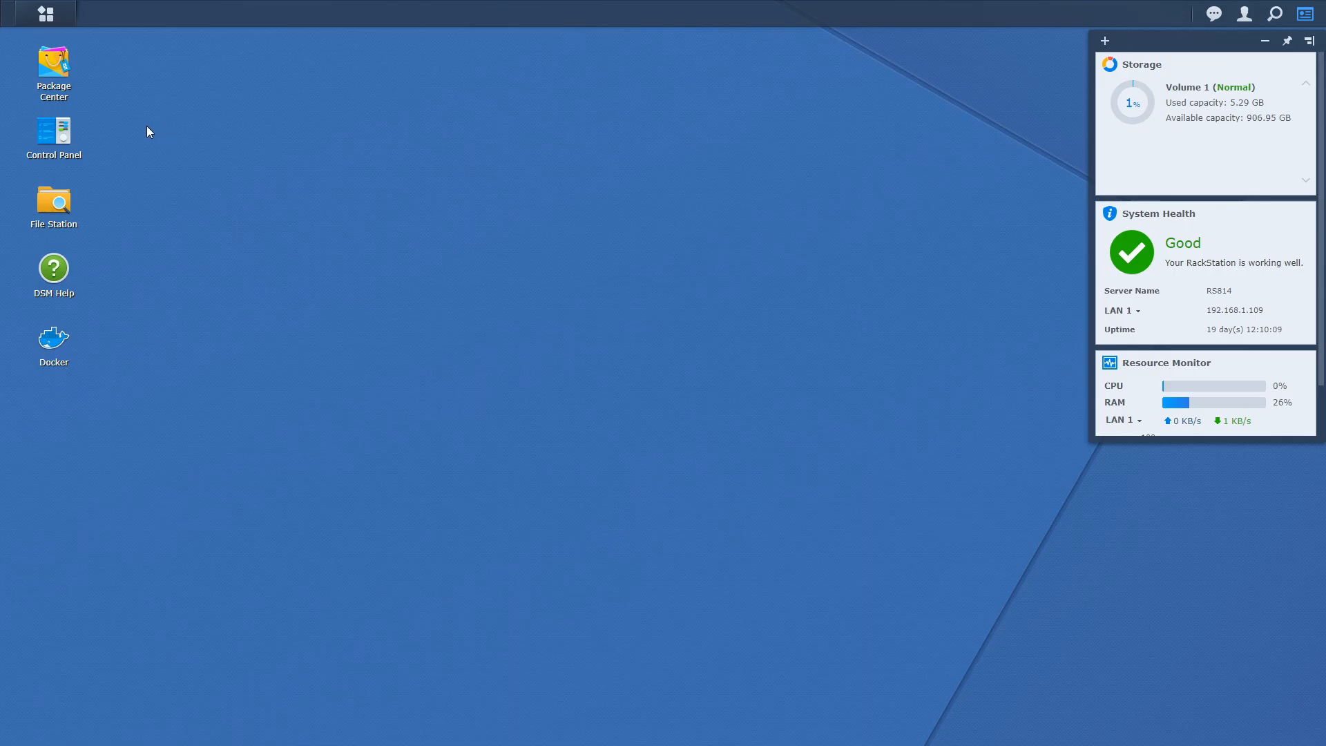
# Go to Control Panel's User section and start creating a new user
pyautogui.click(62, 138)
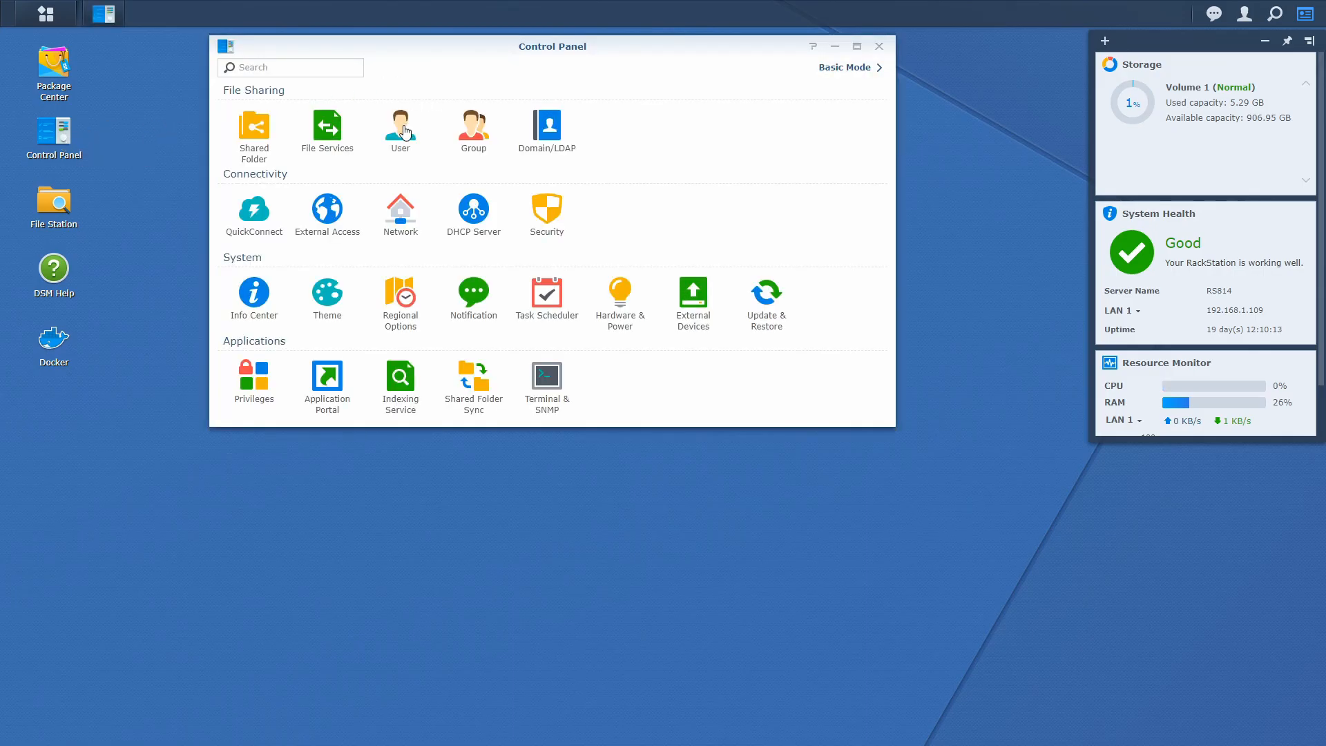
pyautogui.click(405, 133)
pyautogui.click(395, 94)
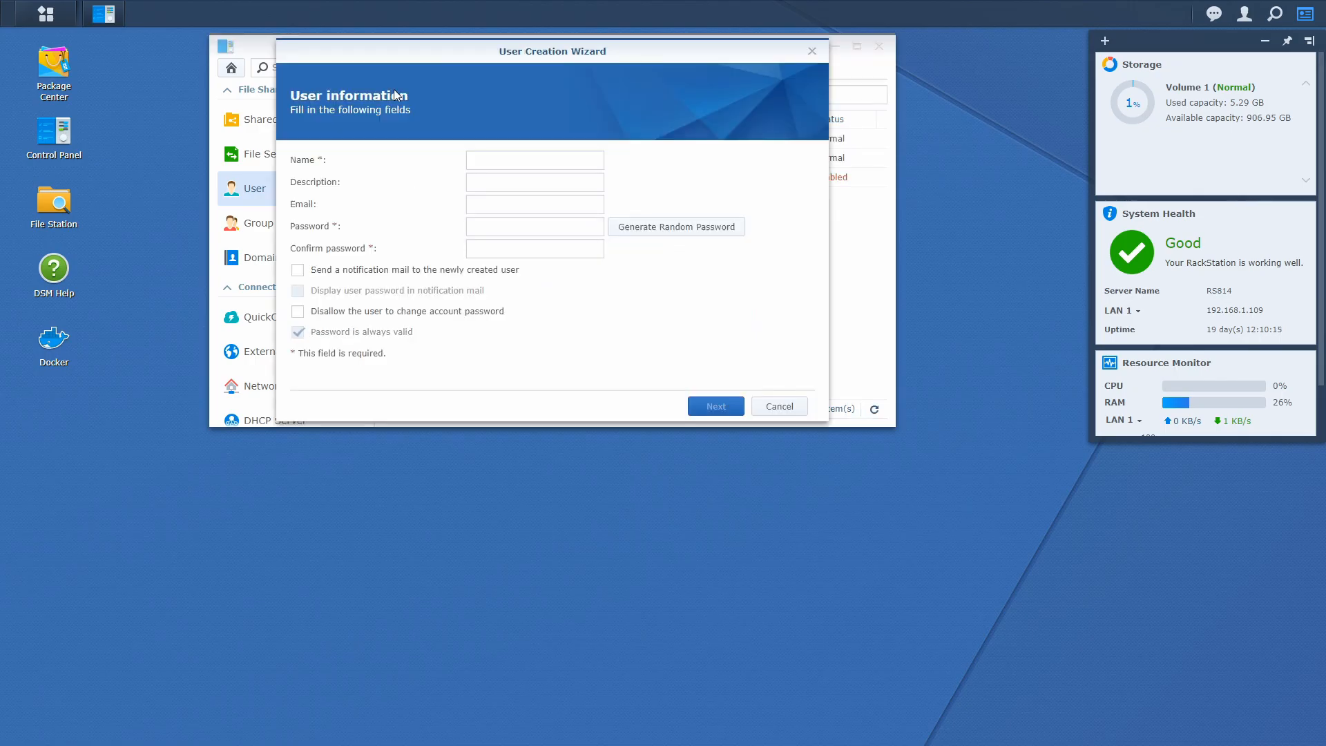
# Name the new user dsm, enter and confirm its password, and continue to Join groups
pyautogui.click(495, 183)
pyautogui.press('Return')
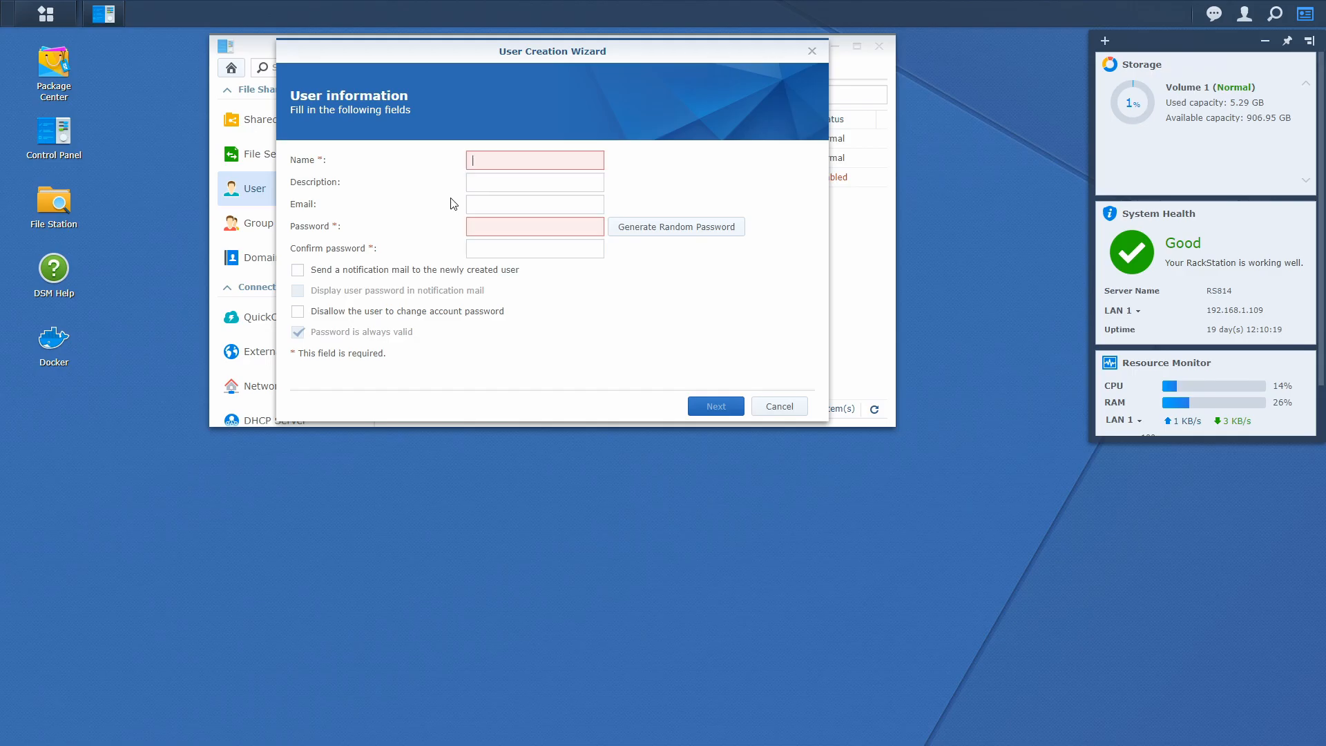
pyautogui.write('dsm')
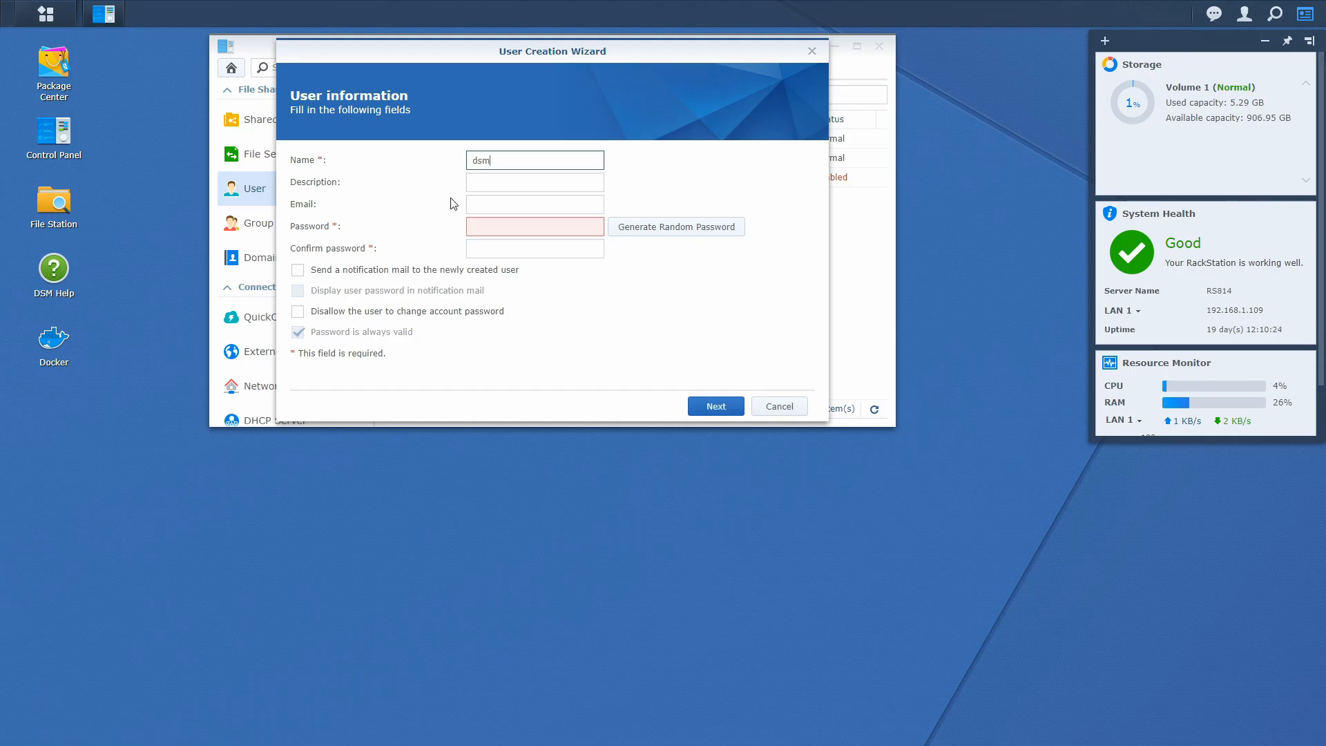
pyautogui.press('Tab')
pyautogui.press('Tab')
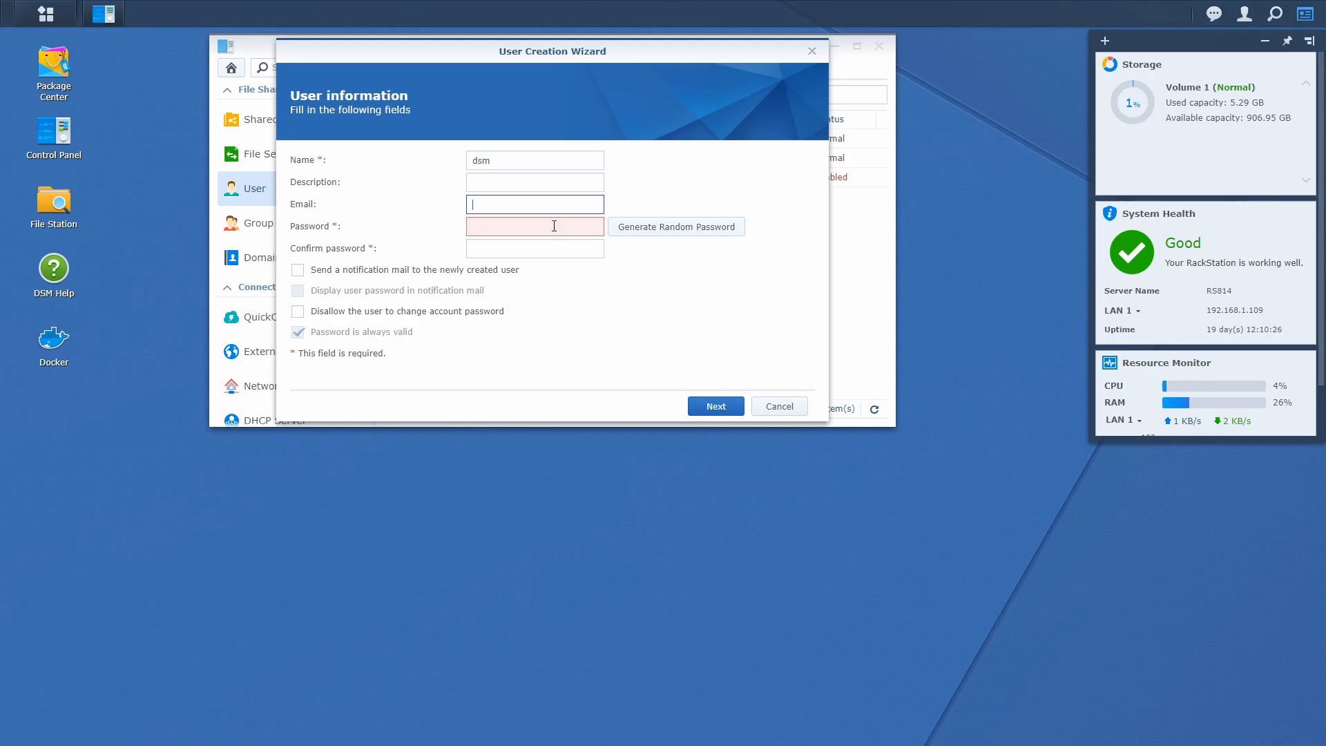
pyautogui.click(553, 226)
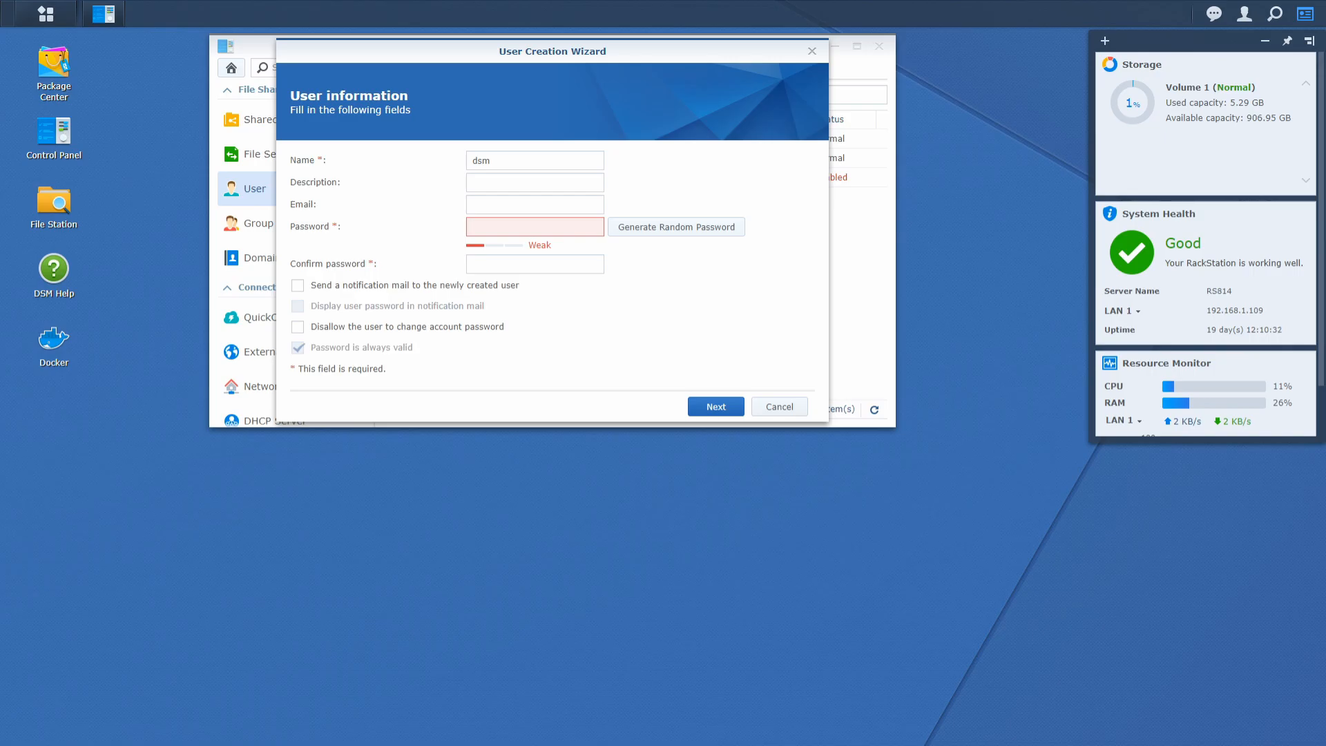
pyautogui.write('********')
pyautogui.press('Tab')
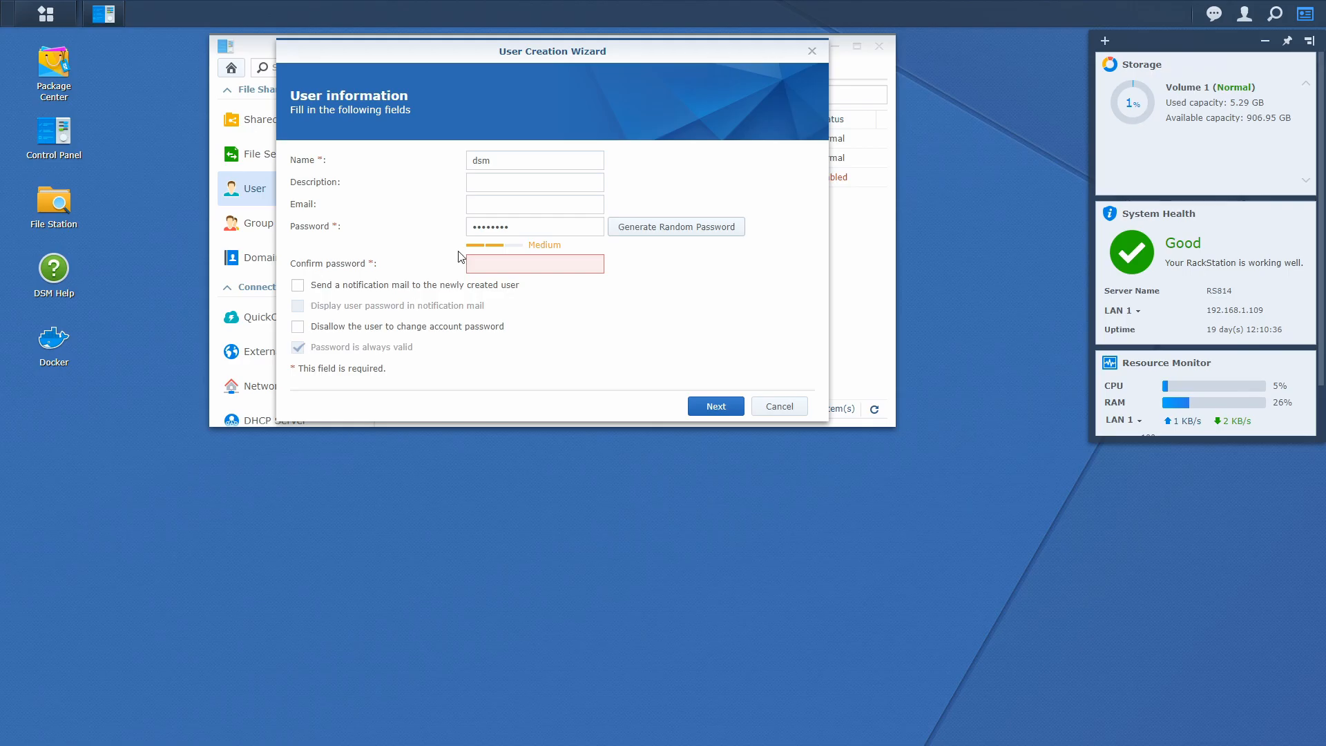
pyautogui.hotkey('ctrl', 'v')
pyautogui.click(725, 411)
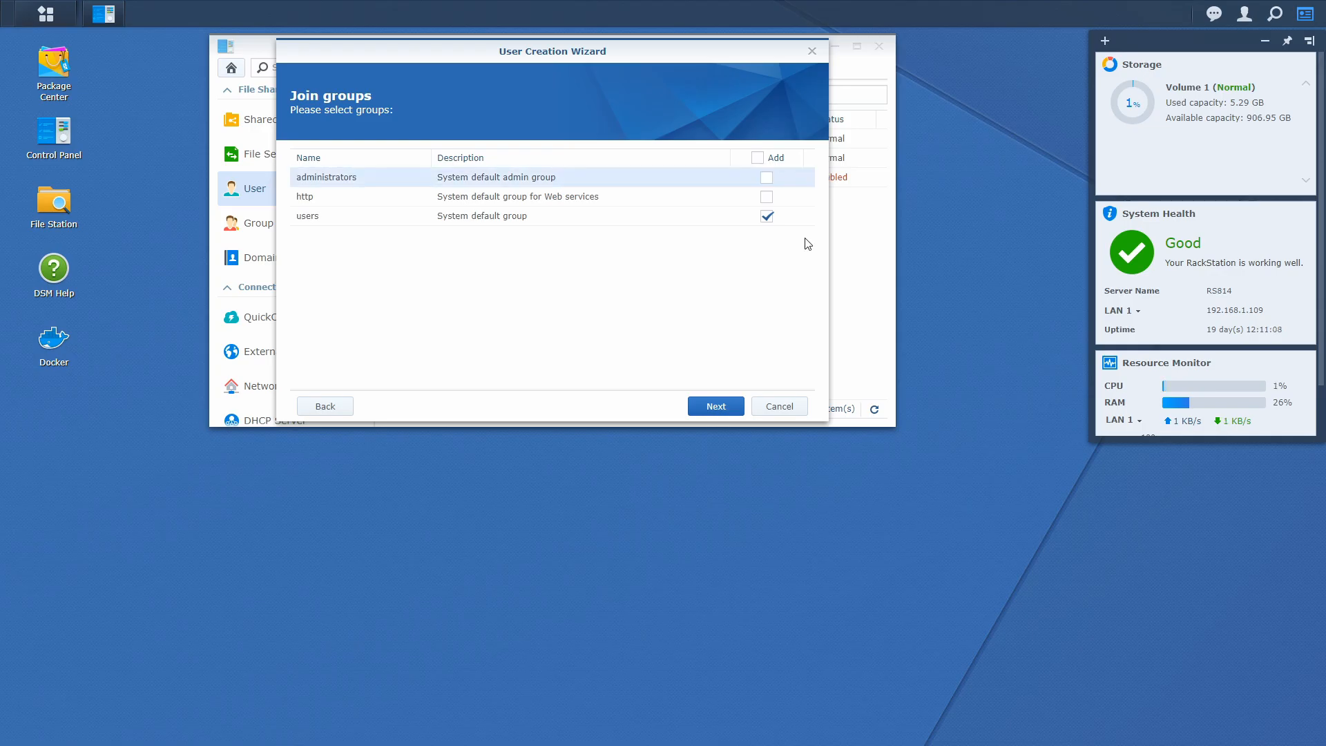
# Add dsm to the administrators group and set No access on the docker shared folder
pyautogui.click(766, 178)
pyautogui.click(715, 411)
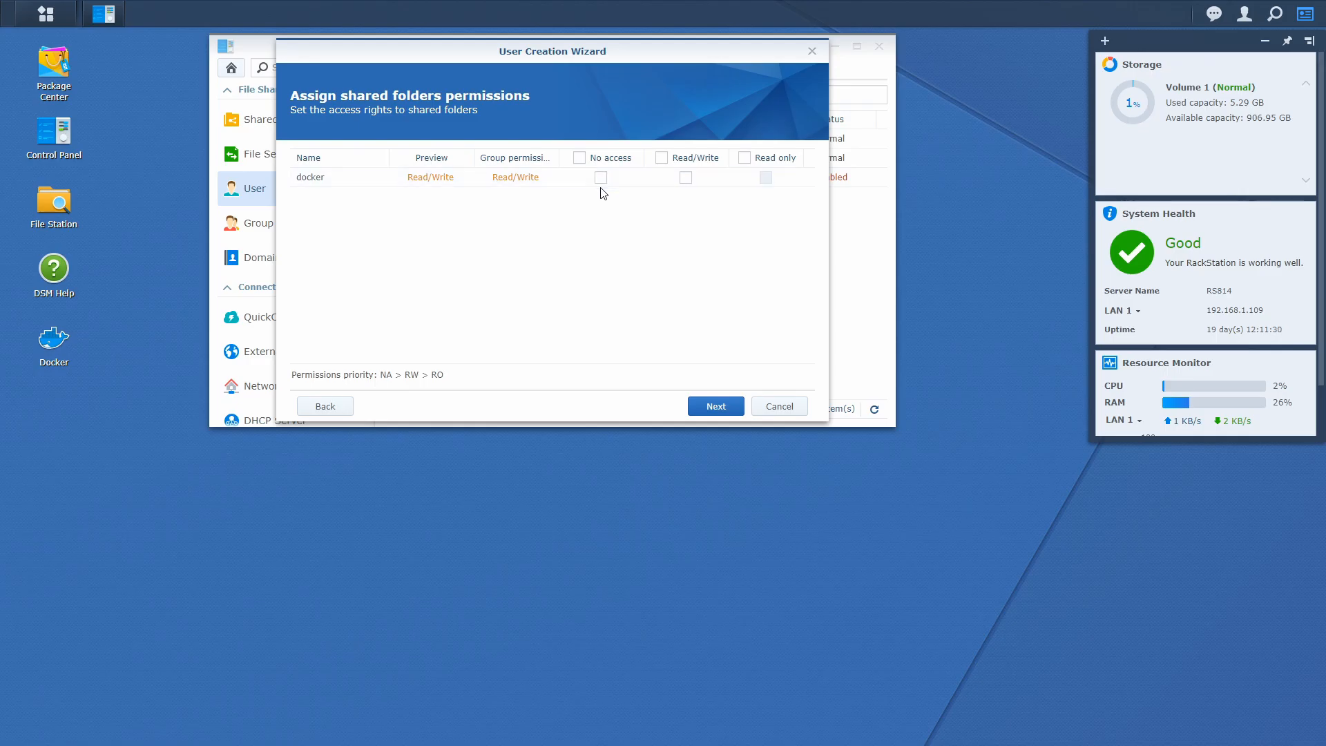
pyautogui.click(580, 159)
pyautogui.click(712, 406)
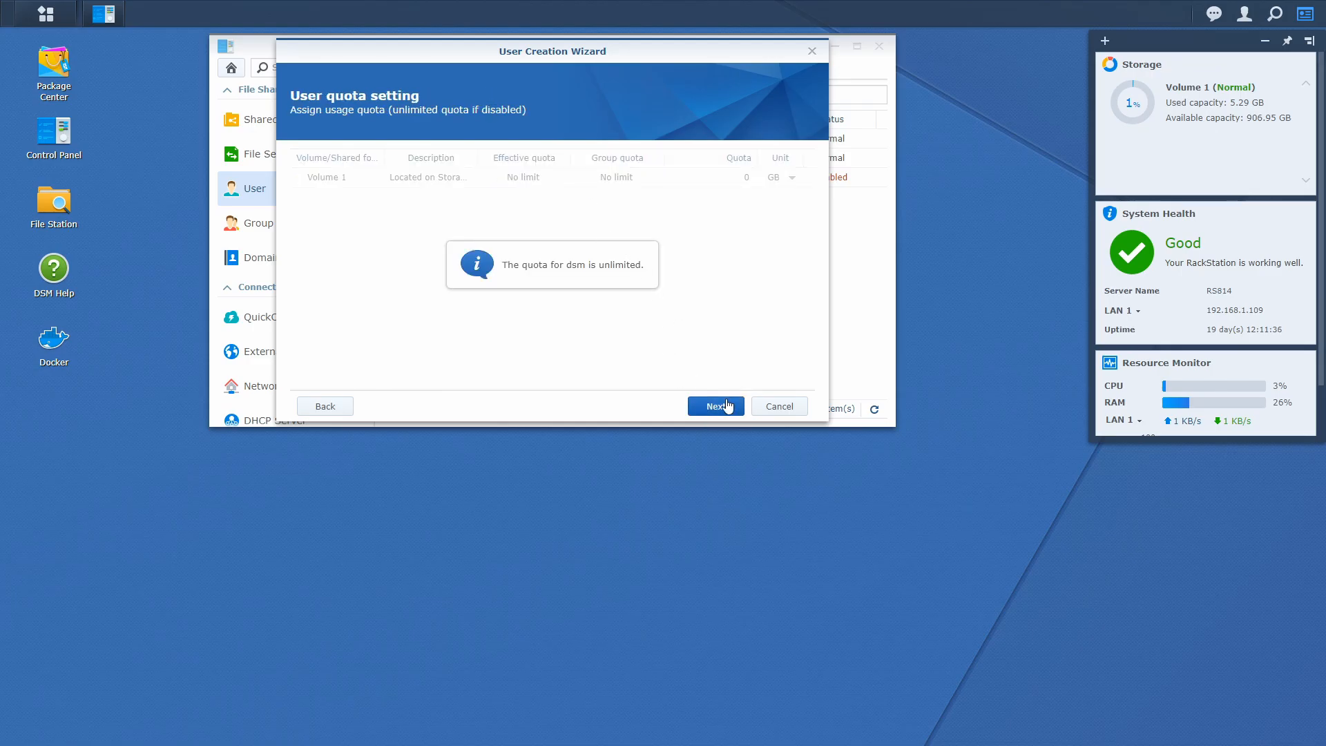
# Deny dsm every application, skip the speed limit step, and apply to create the user
pyautogui.click(727, 405)
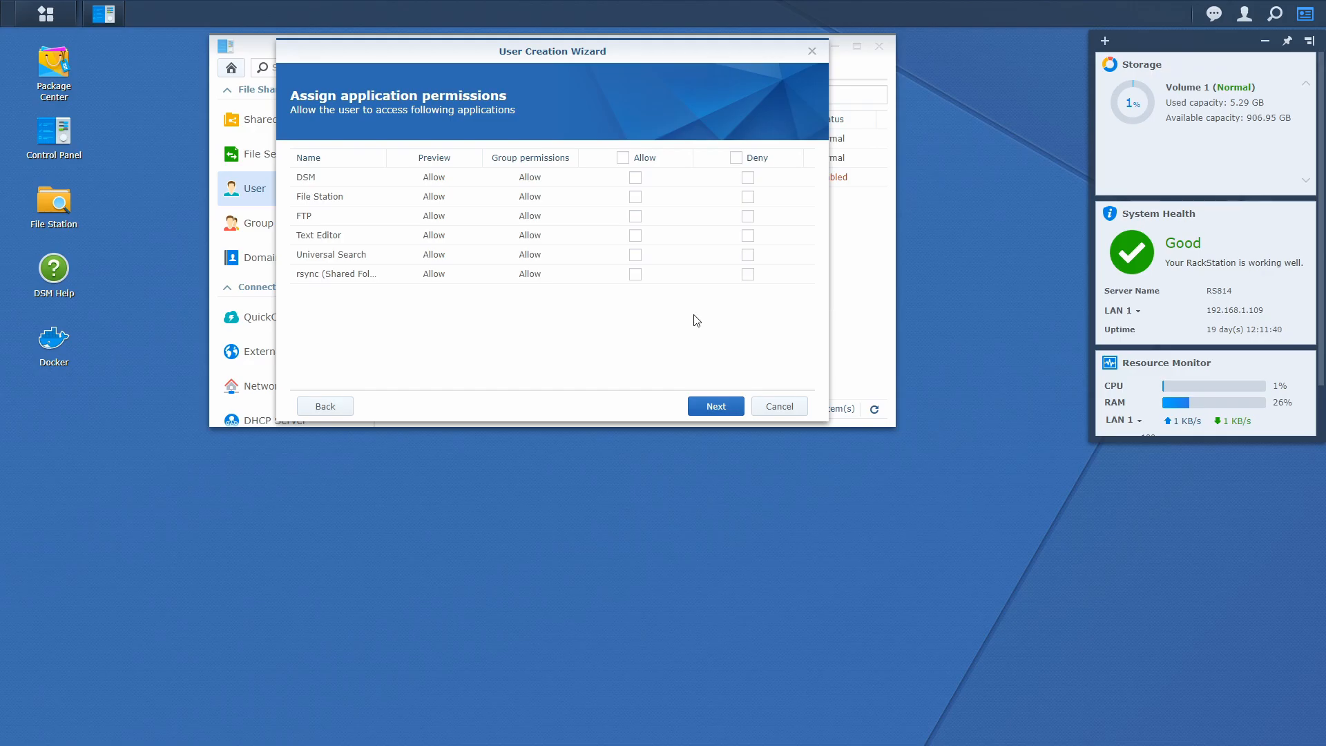
pyautogui.click(737, 158)
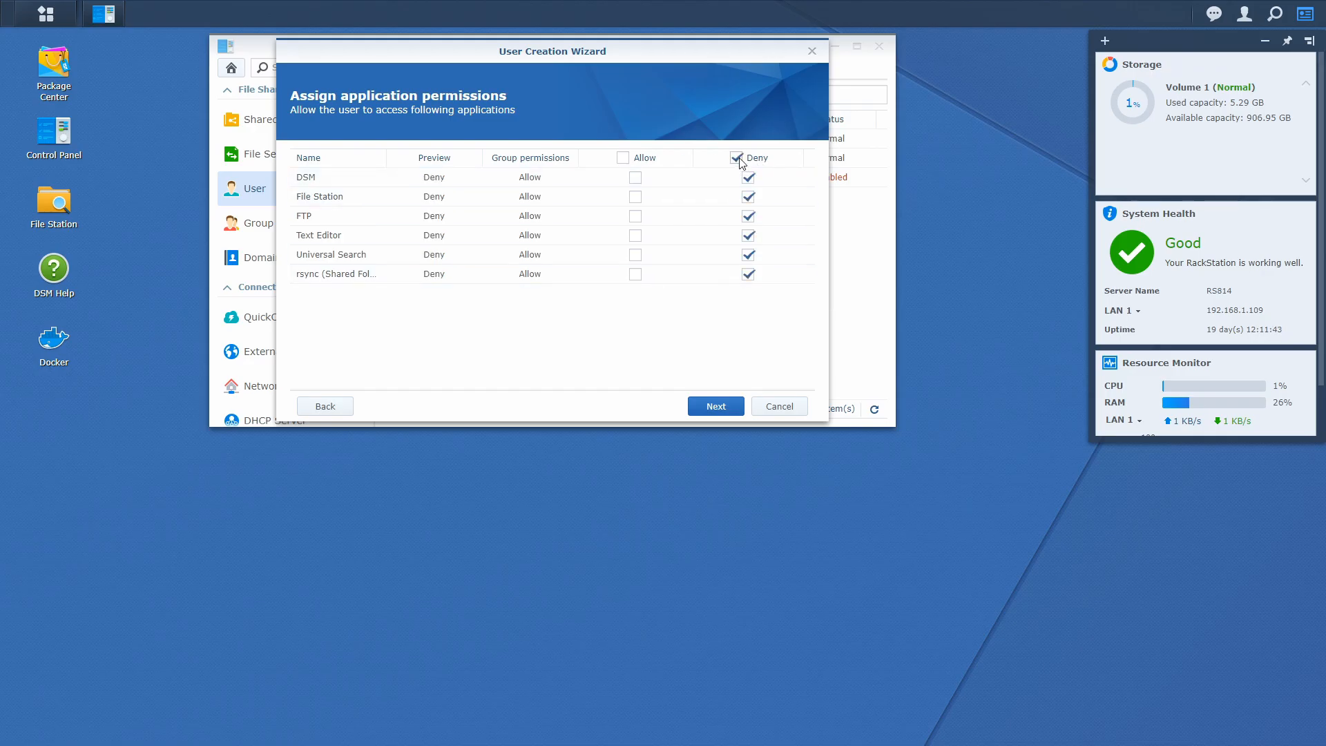
pyautogui.click(716, 407)
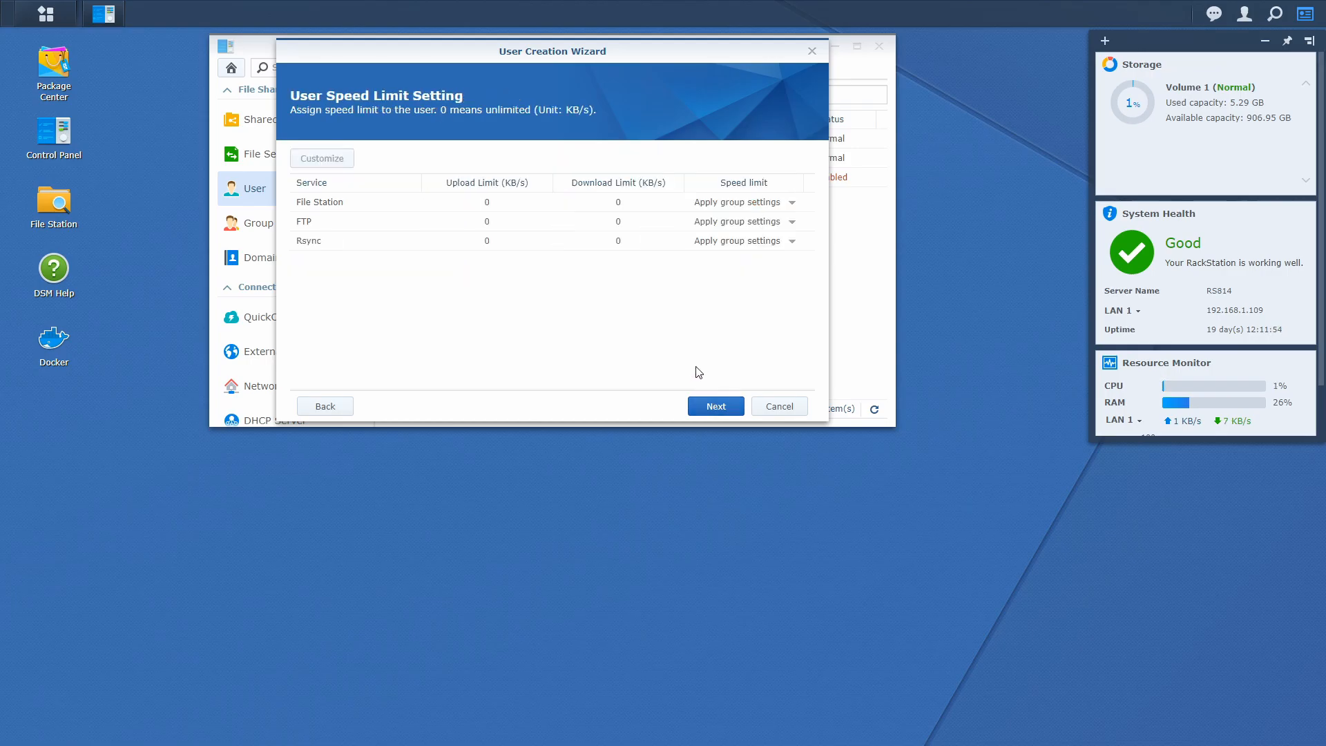
pyautogui.click(723, 406)
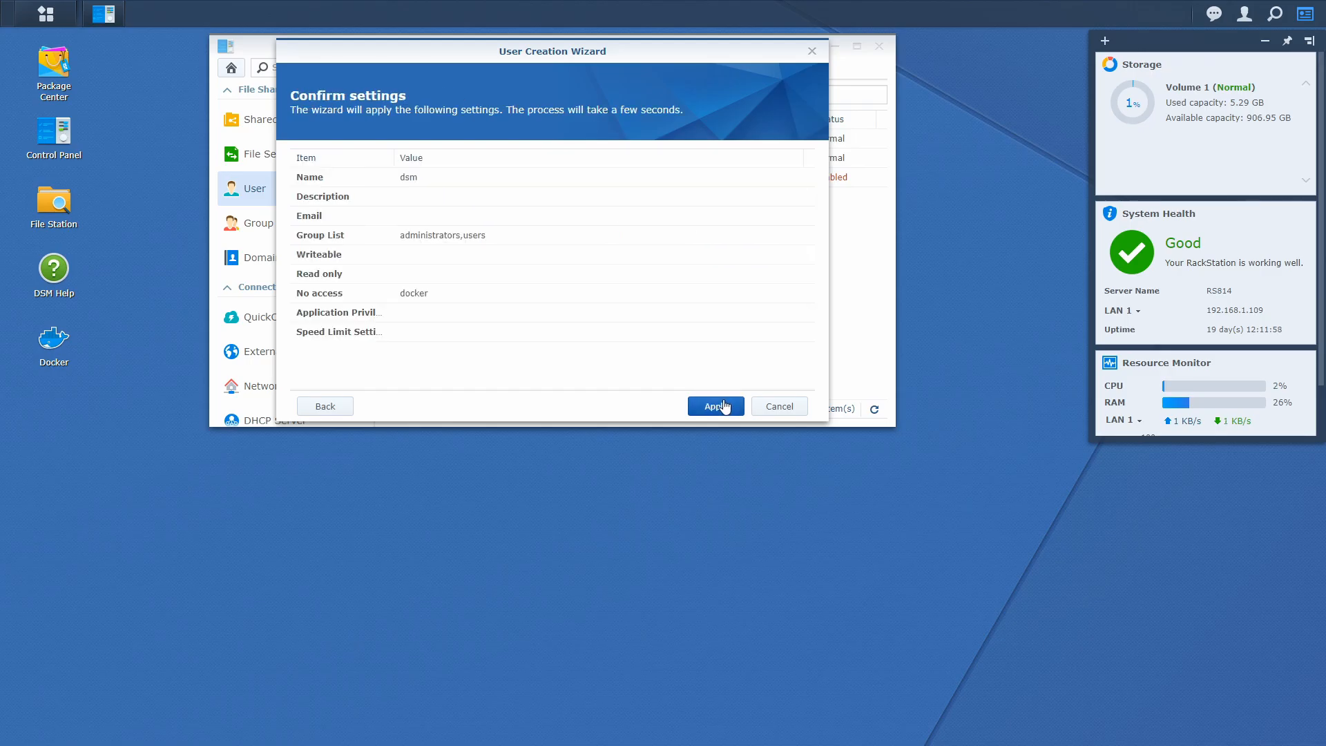
pyautogui.click(724, 406)
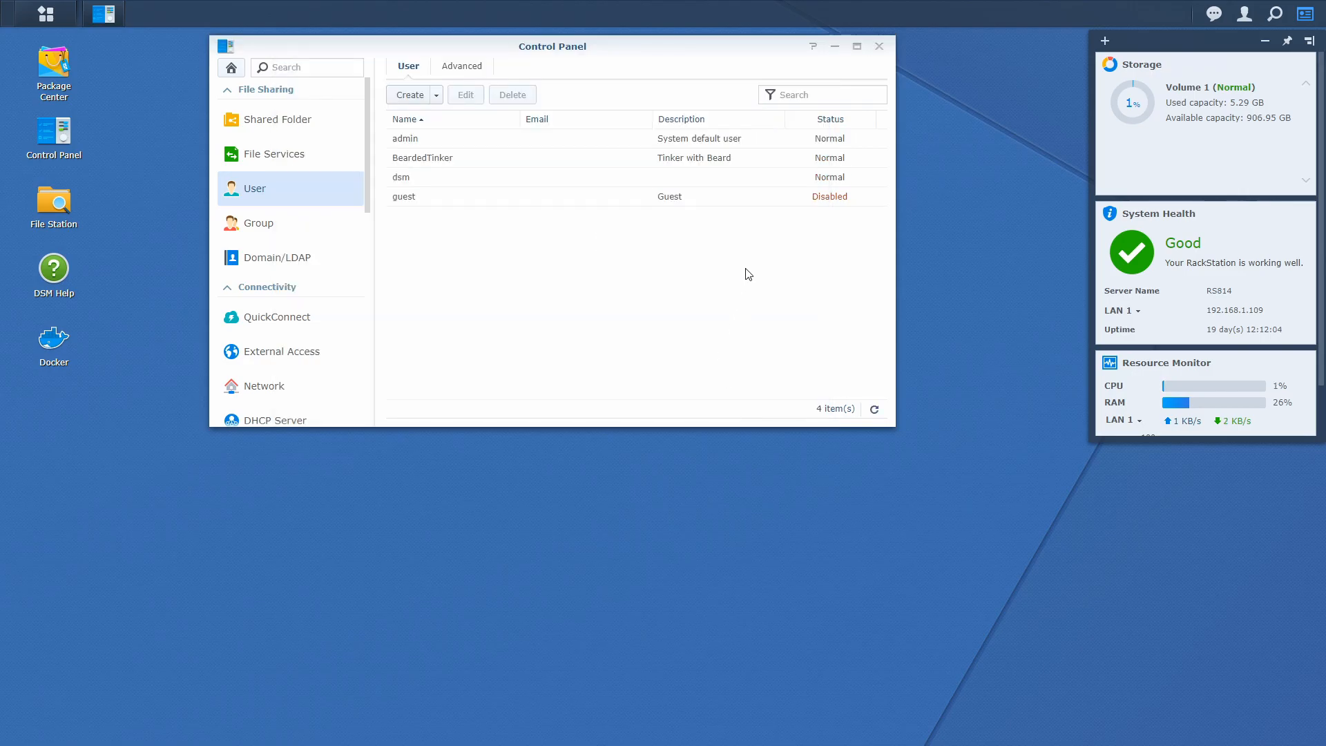
# Review dsm's groups, folder and application permissions, keep all applications denied, save, and close Control Panel
pyautogui.doubleClick(698, 180)
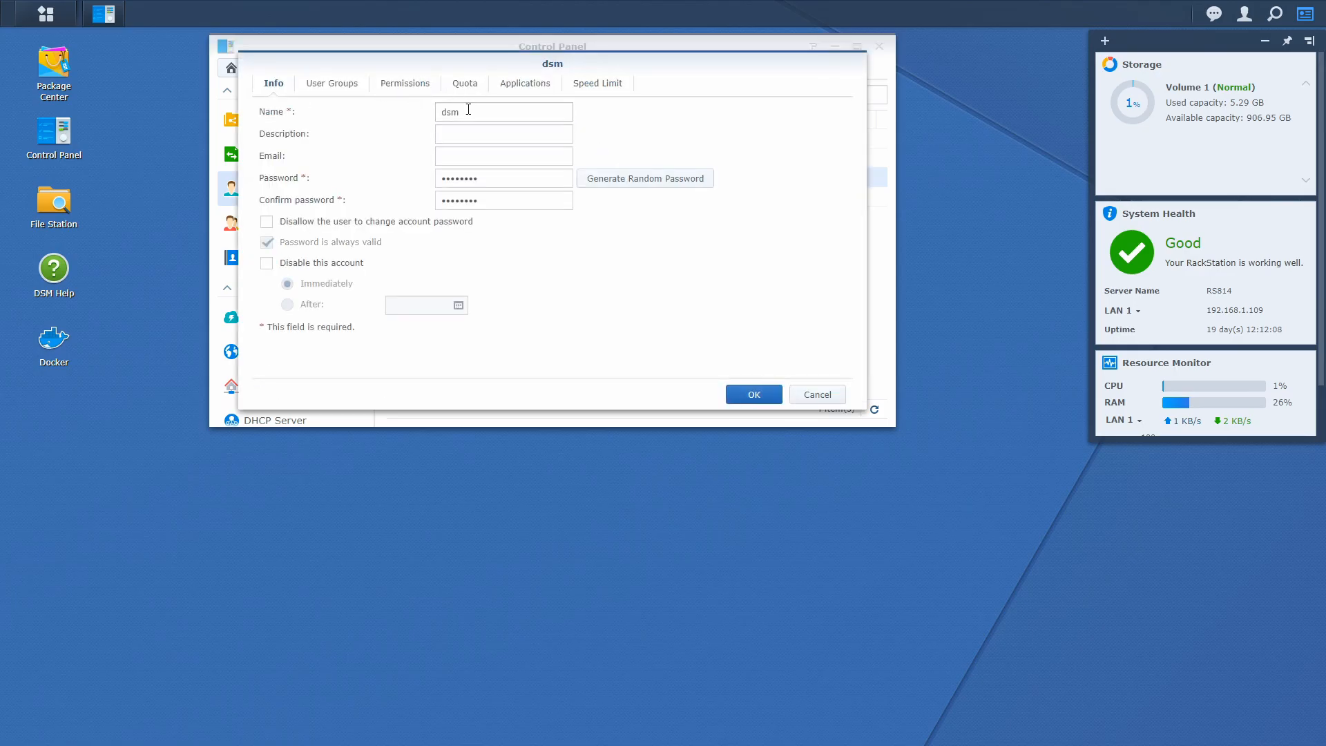
pyautogui.click(363, 88)
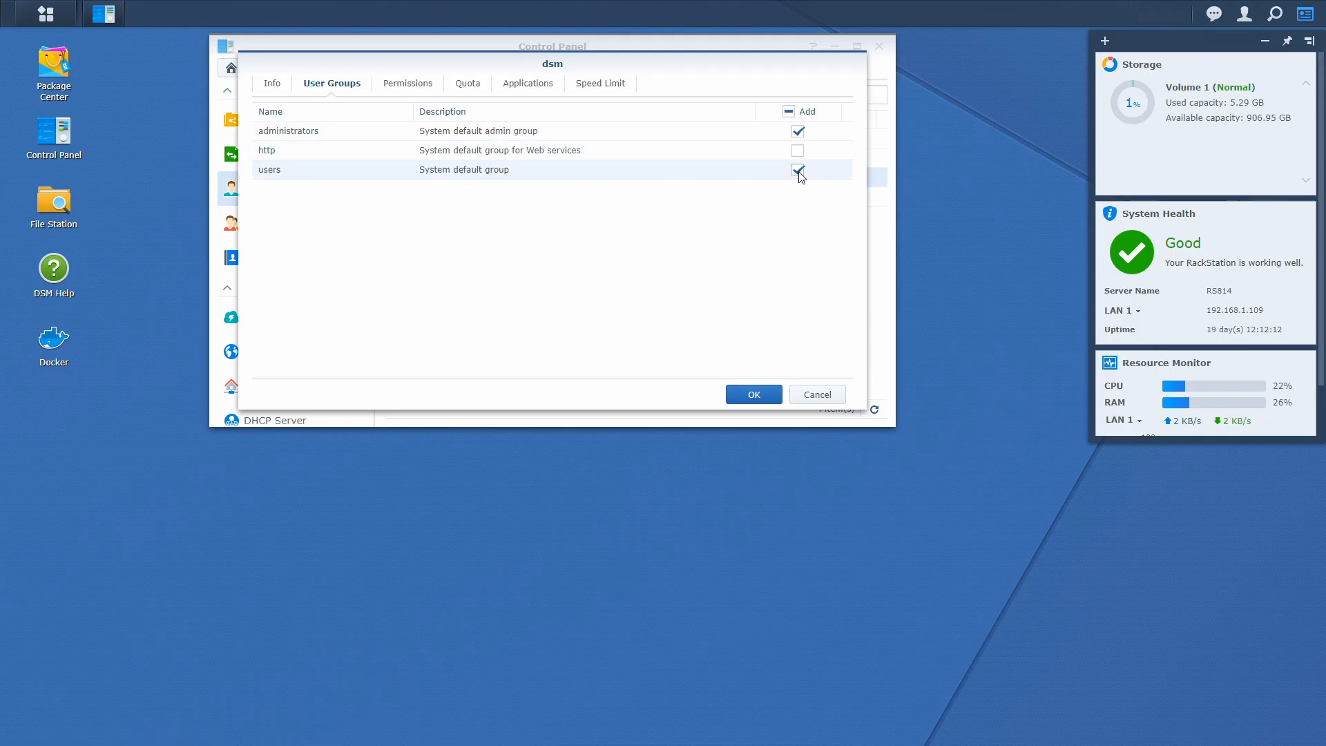
pyautogui.click(415, 85)
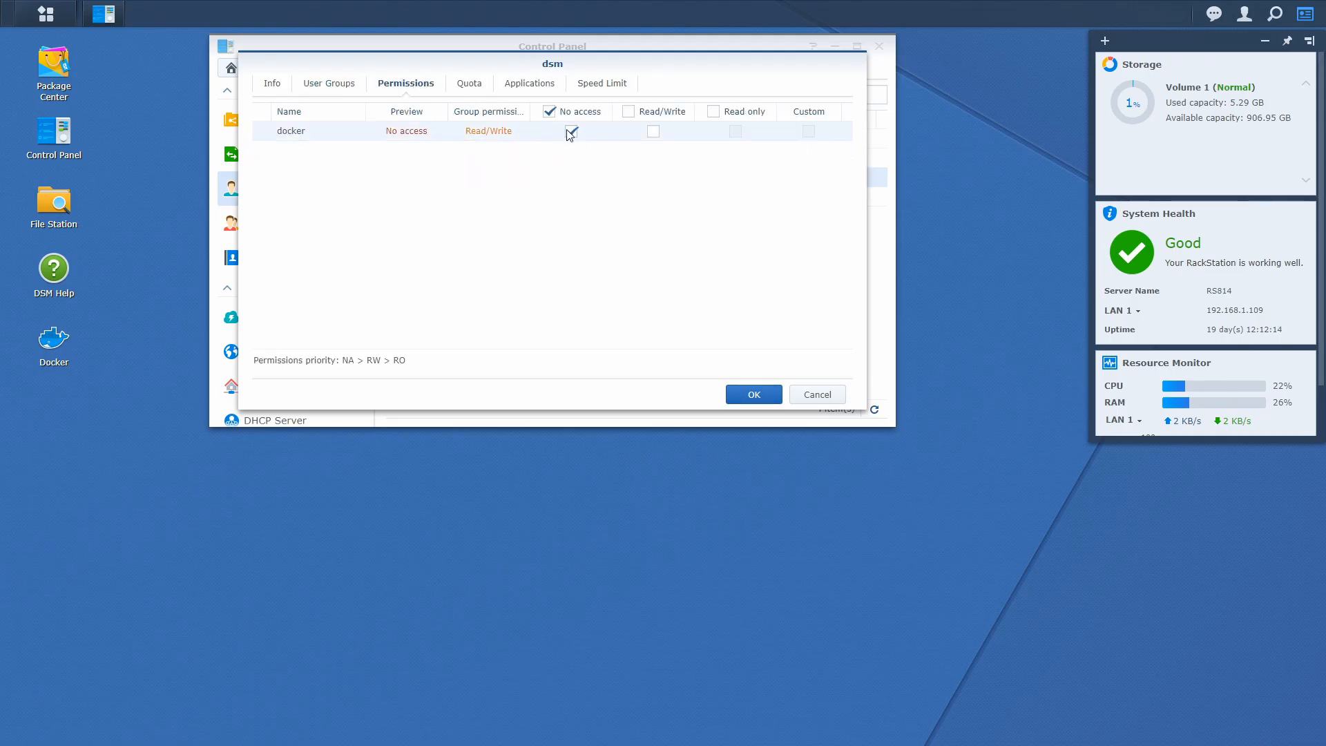
pyautogui.click(526, 89)
pyautogui.click(669, 112)
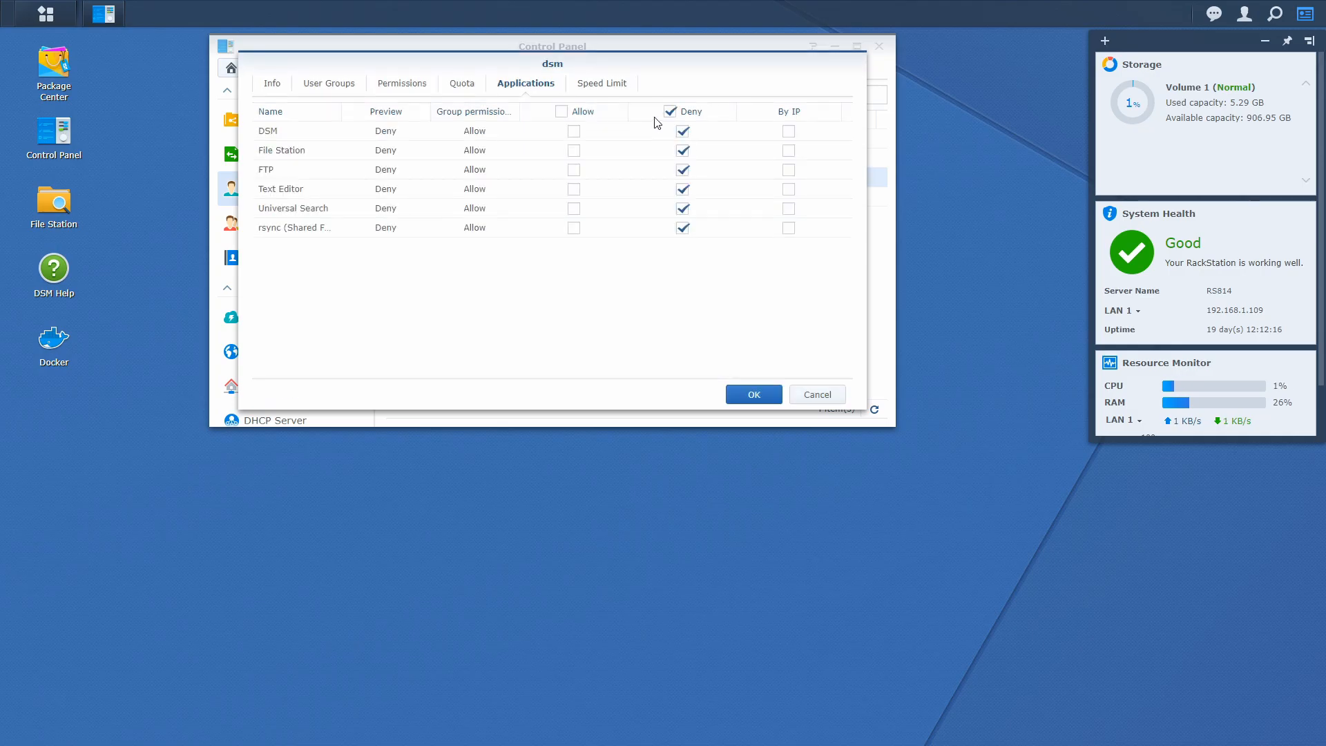
pyautogui.click(754, 393)
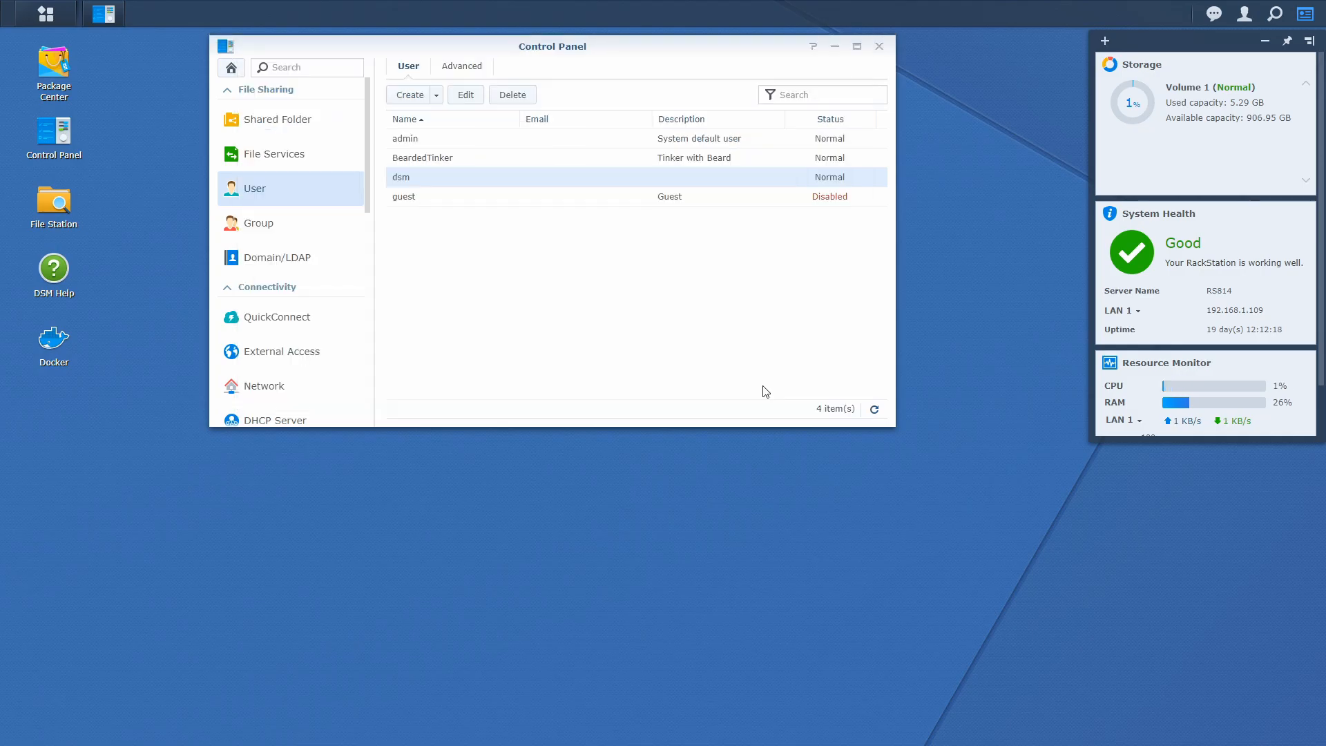
pyautogui.click(878, 46)
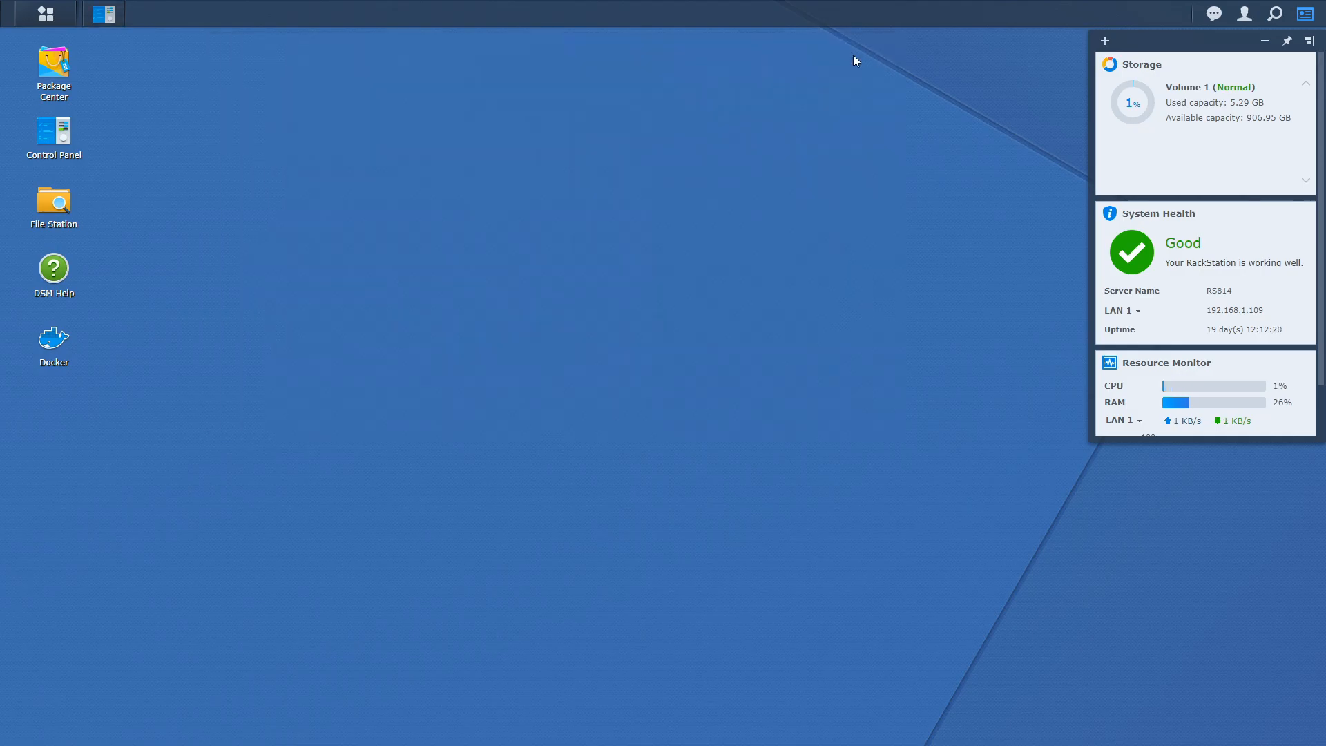
# In File Station, browse into docker/home-assistant and open secrets.yaml in Text Editor
pyautogui.click(56, 211)
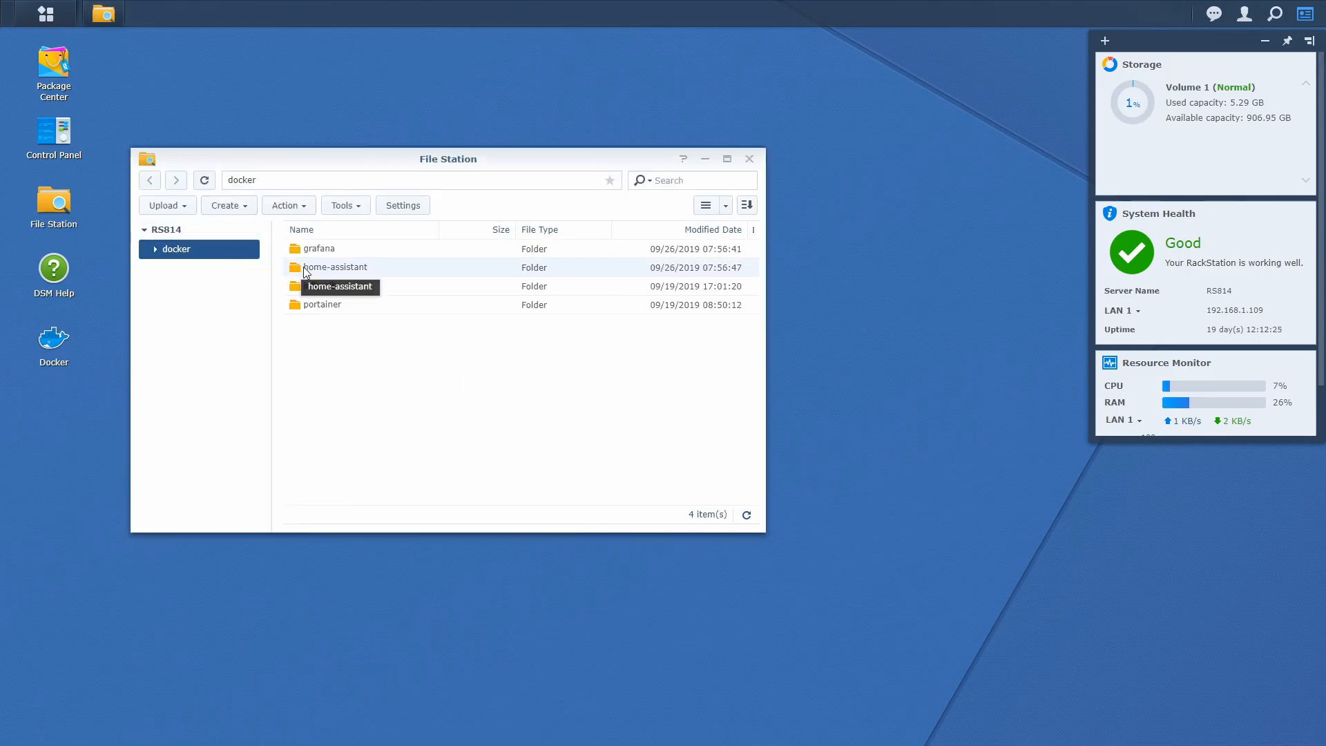
pyautogui.doubleClick(327, 268)
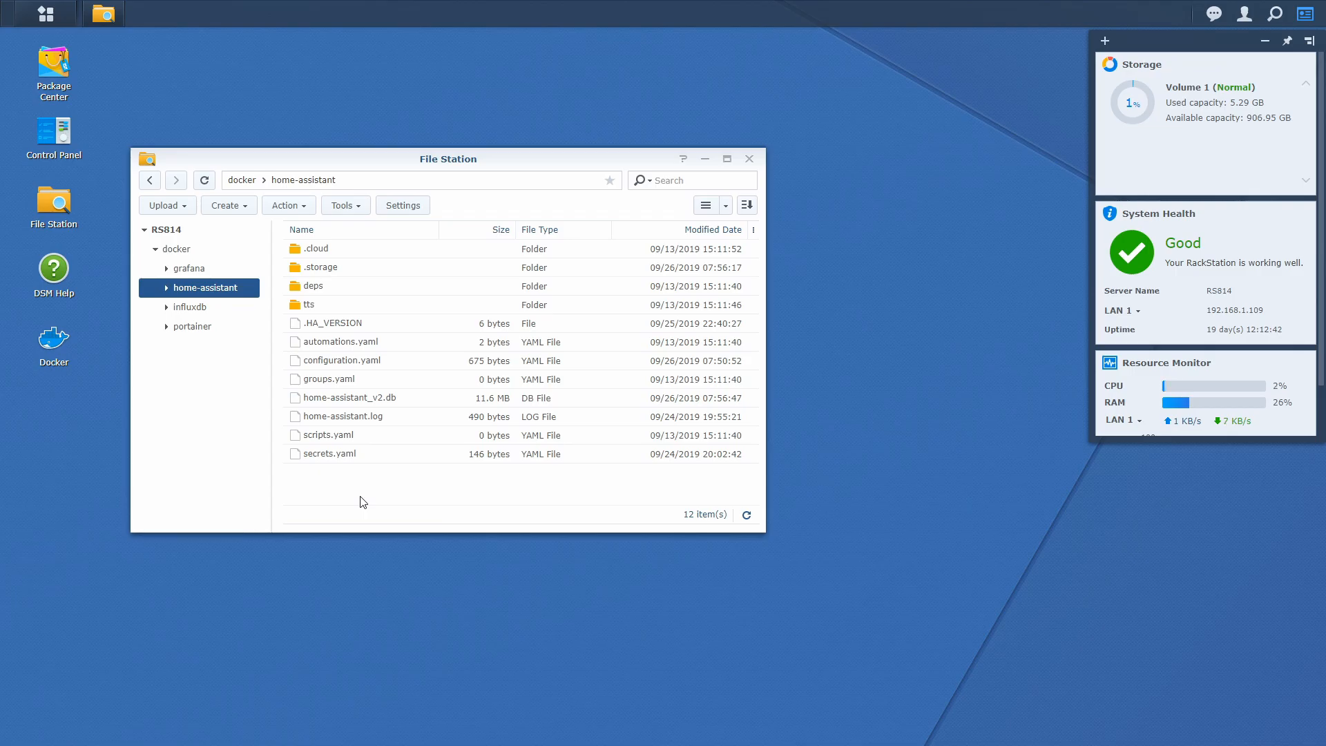
pyautogui.doubleClick(350, 455)
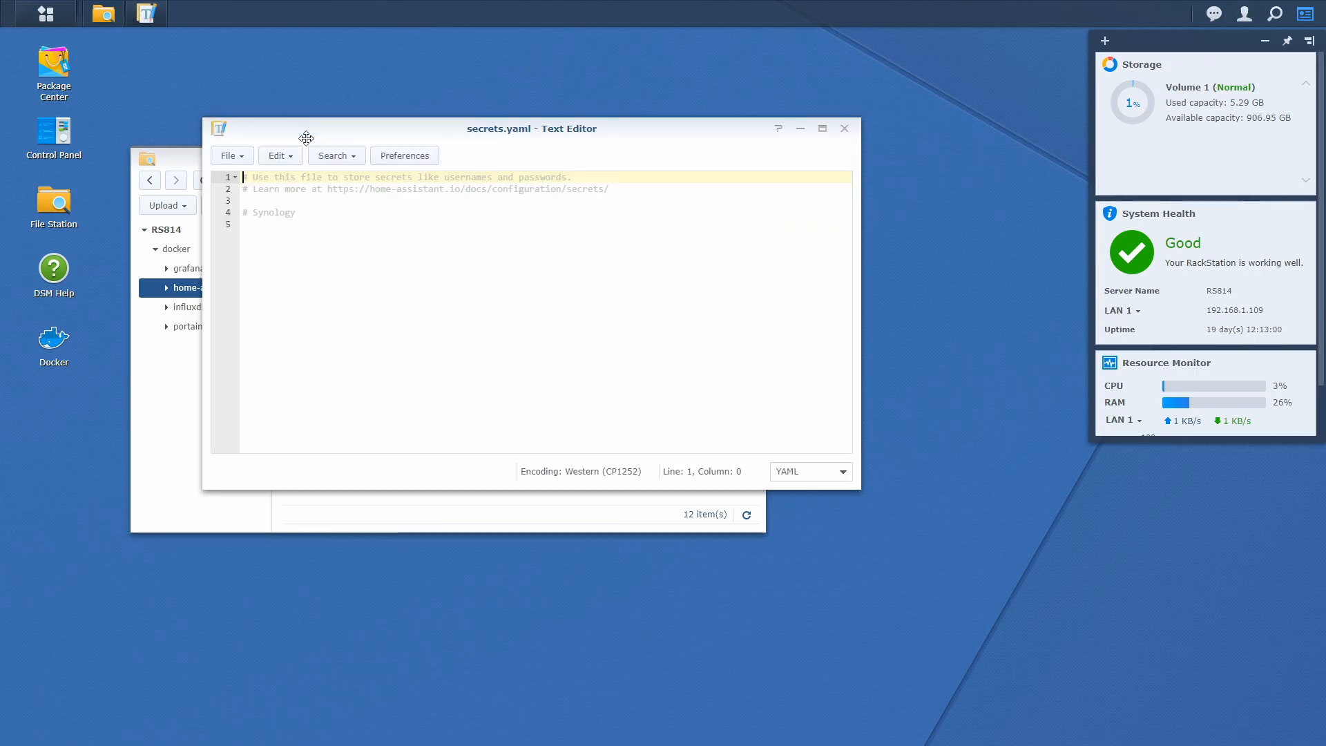
# Save the open file as sensor.yaml in the home-assistant folder
pyautogui.moveTo(338, 125); pyautogui.dragTo(475, 170)
pyautogui.click(366, 199)
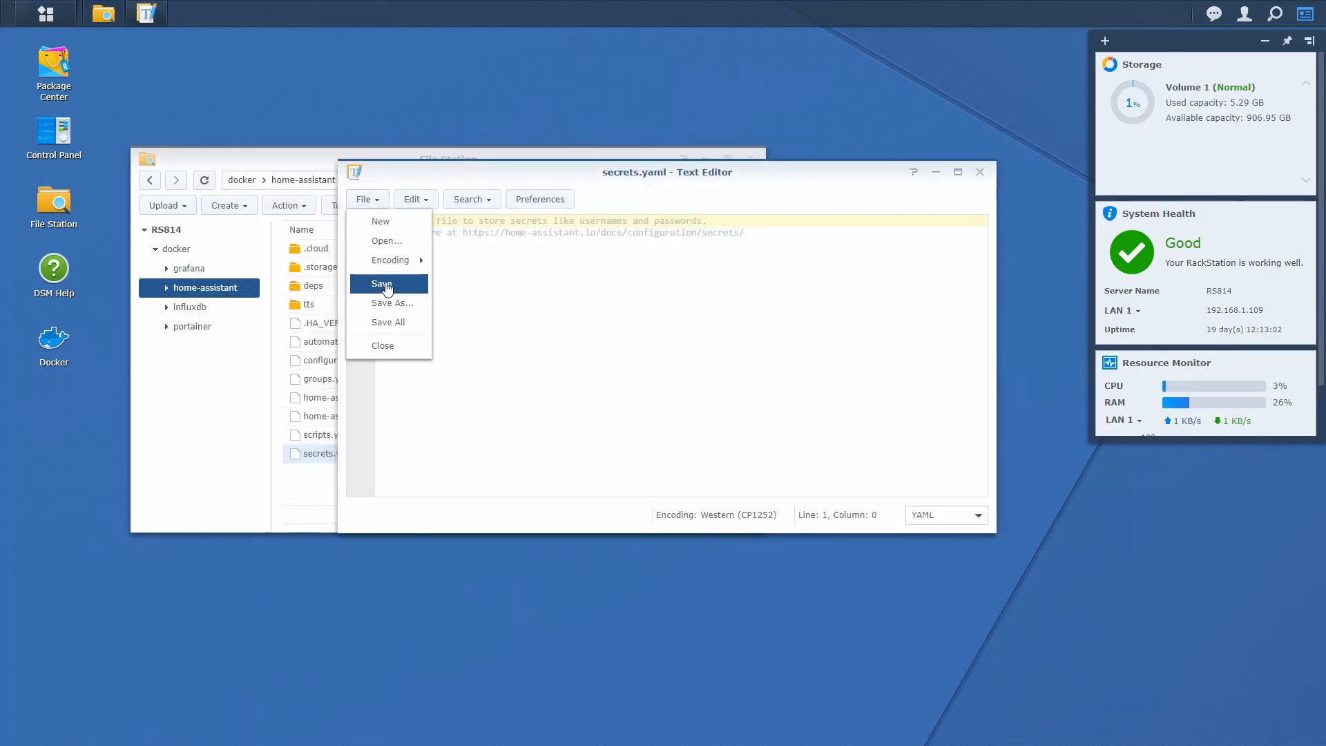
pyautogui.click(387, 304)
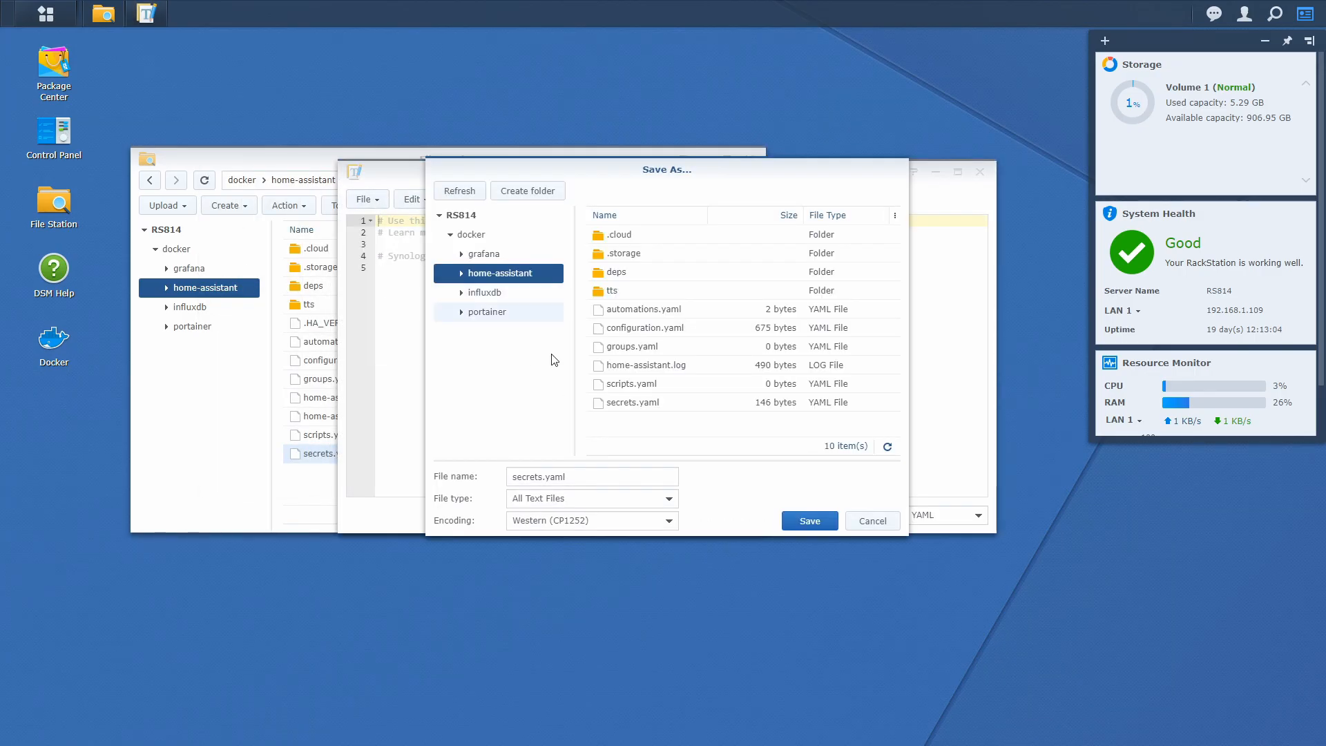
pyautogui.click(542, 476)
pyautogui.doubleClick(542, 476)
pyautogui.write('senso')
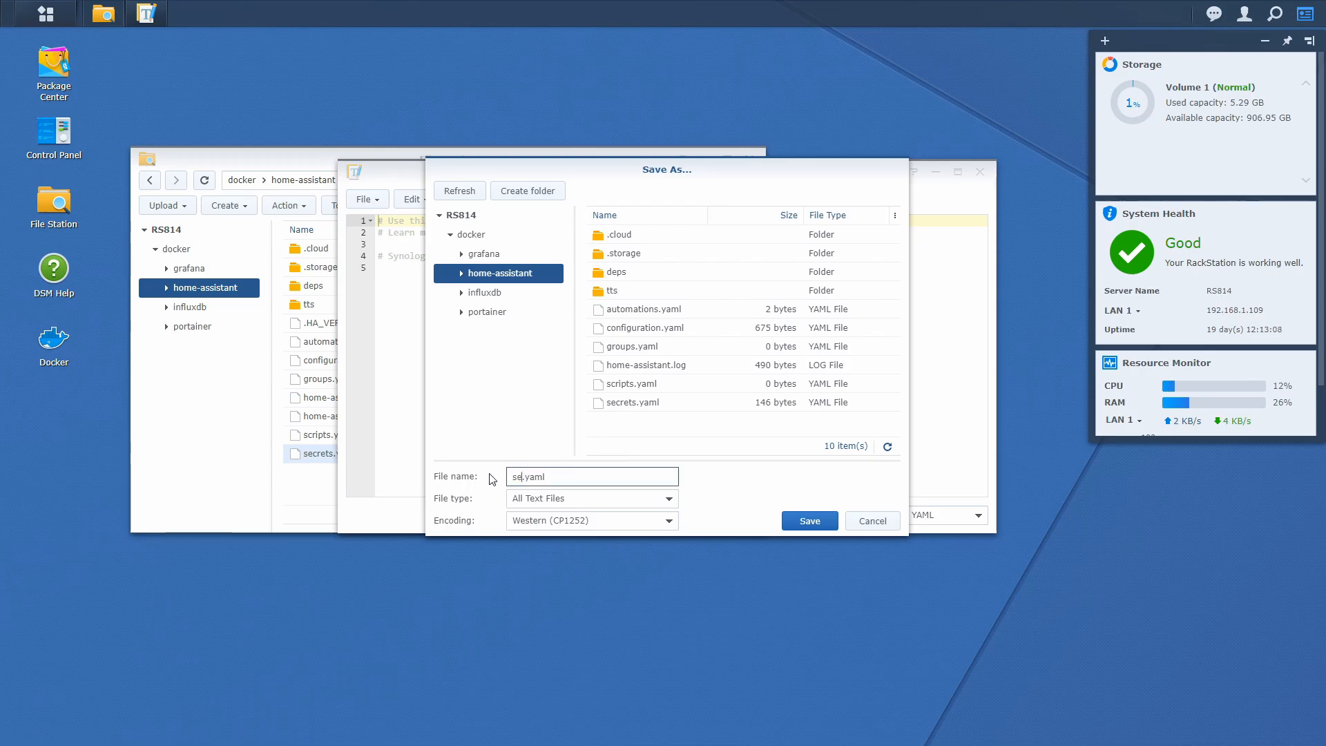
pyautogui.write('r')
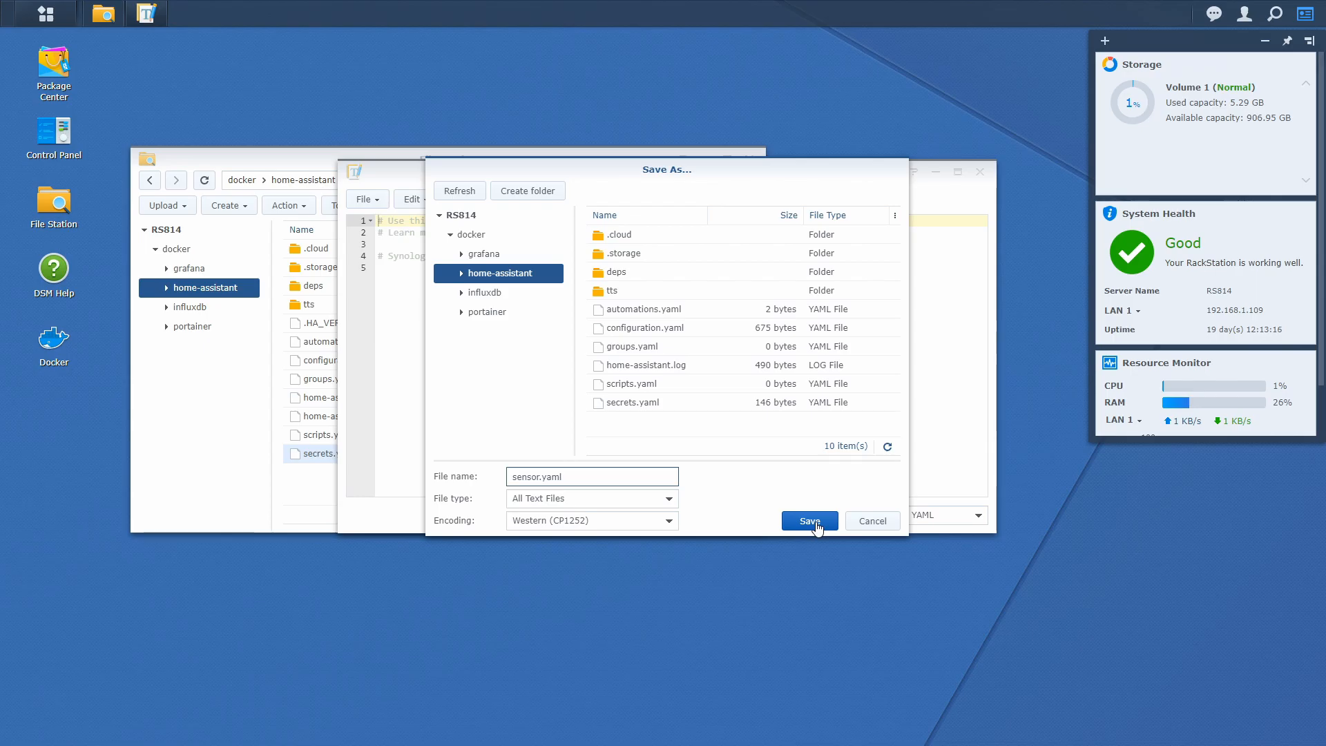
pyautogui.click(809, 521)
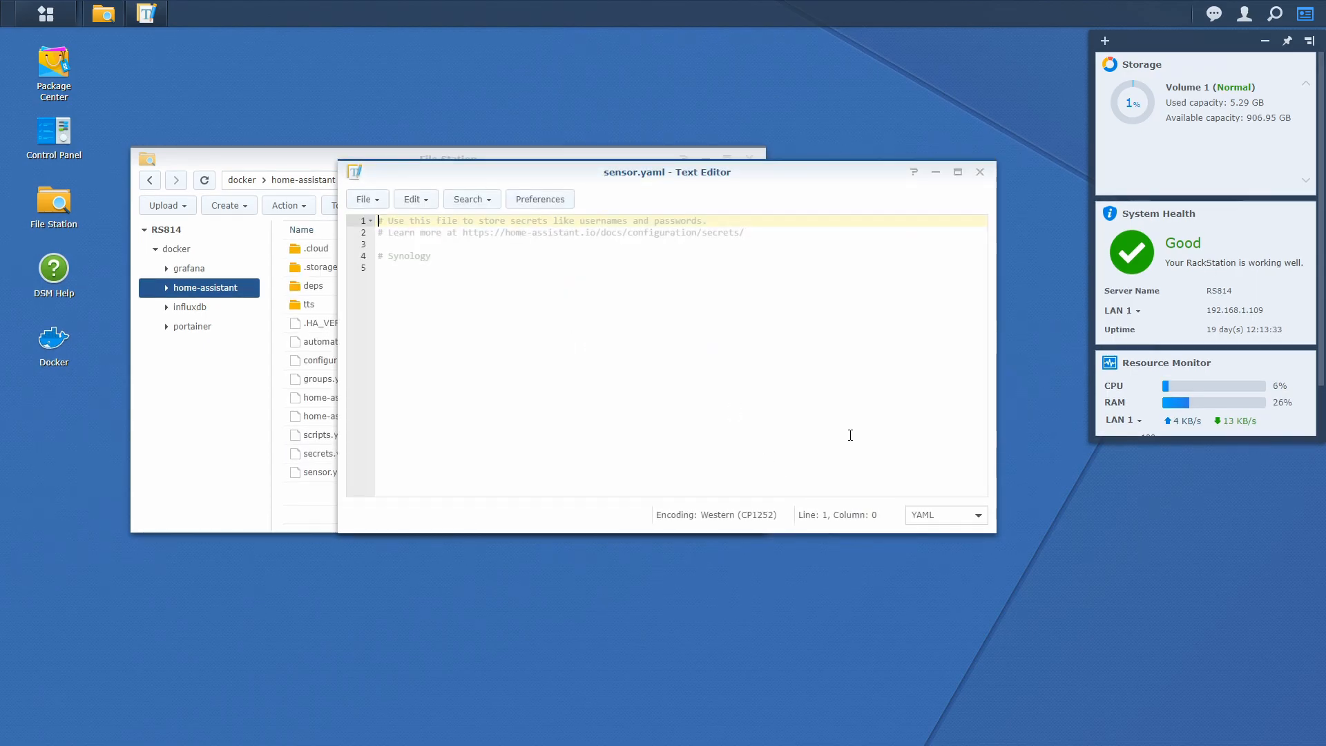
# Replace the old lines with a '# Synology' comment and '- platform: synologydsm'
pyautogui.hotkey('shift', 'Down')
pyautogui.hotkey('shift', 'Down')
pyautogui.hotkey('shift', 'Down')
pyautogui.hotkey('shift', 'Down')
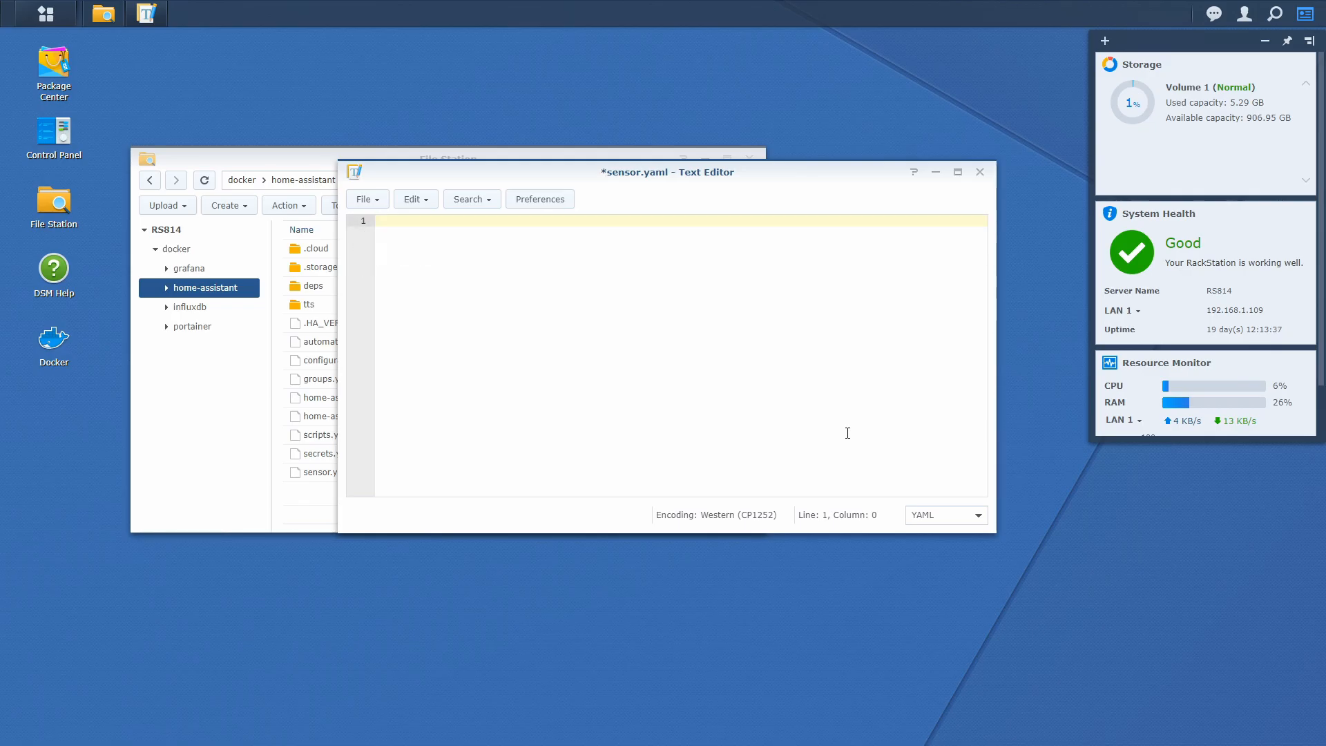
pyautogui.write('# Synology')
pyautogui.press('Return')
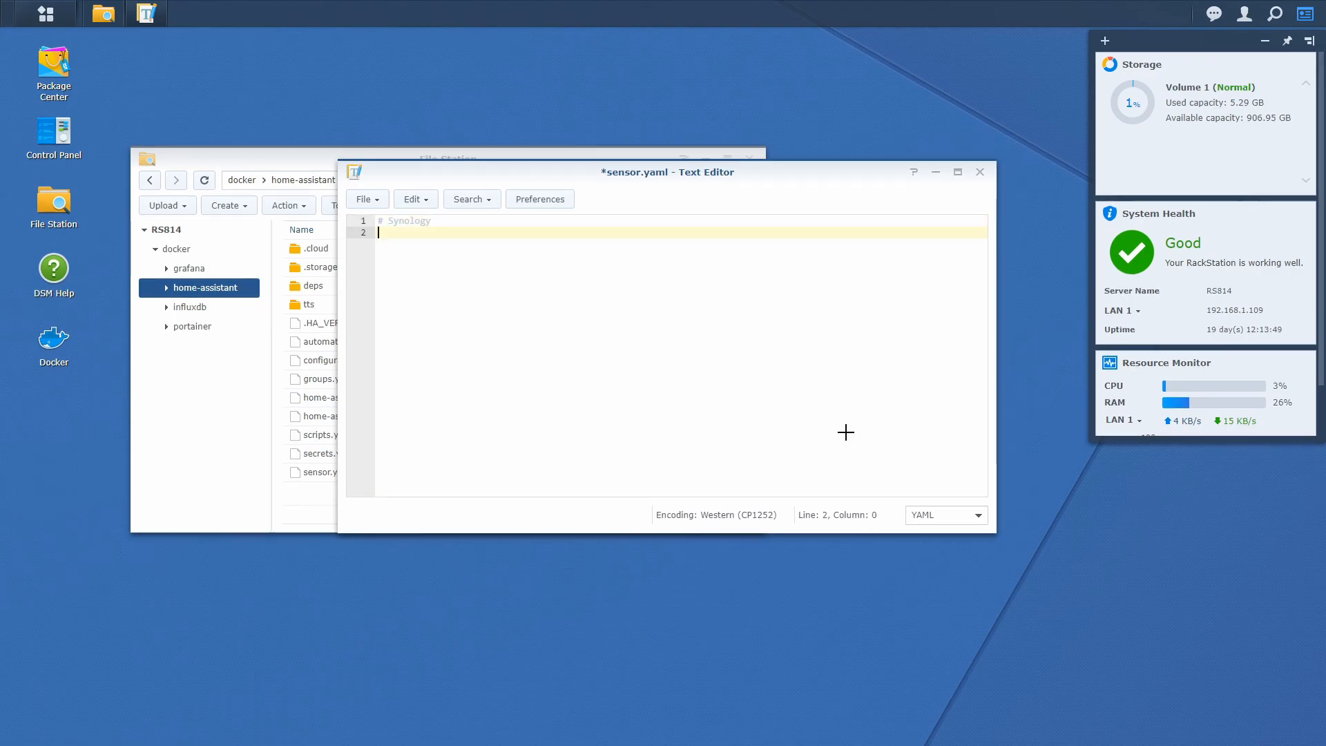
pyautogui.write('- platform:')
pyautogui.write('synologydsm')
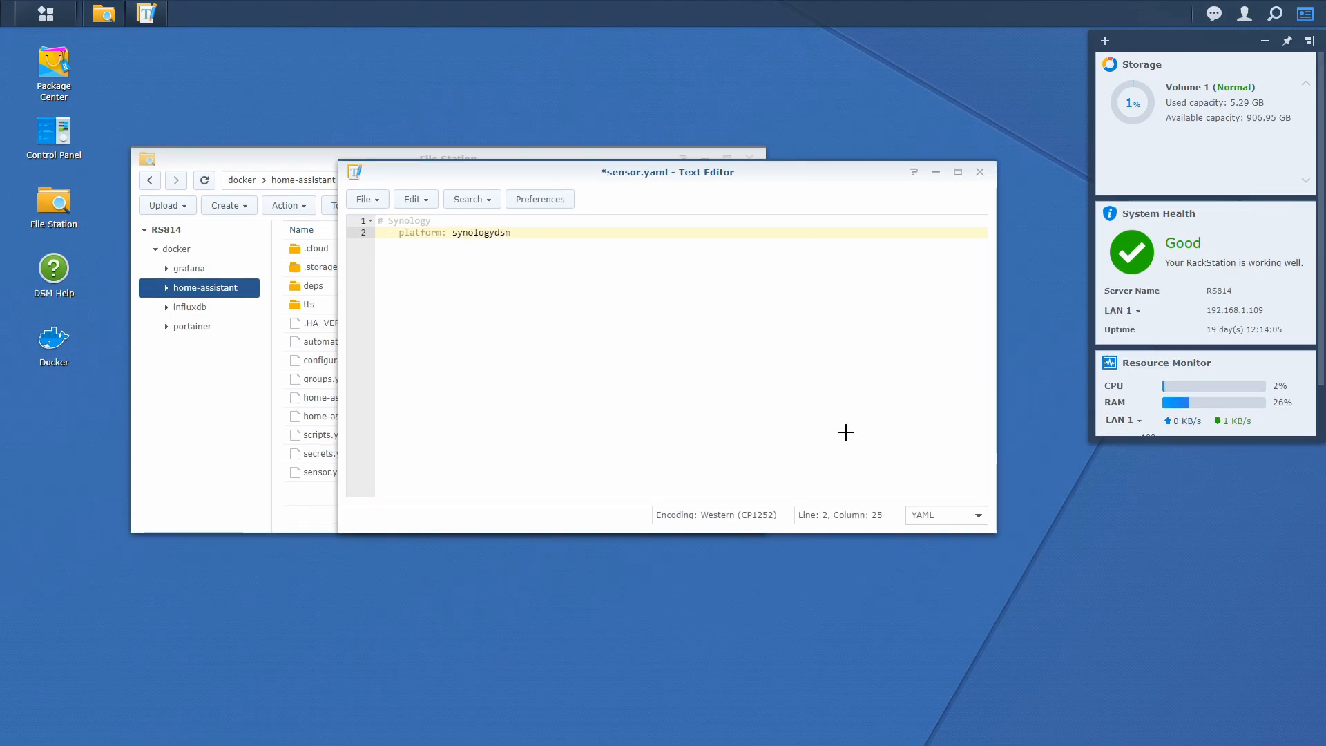
# Add indented host, port, username, password entries as !secret syno_host/syno_port/syno_name/syno_pass, plus ssl: false
pyautogui.press('Return')
pyautogui.press('Tab')
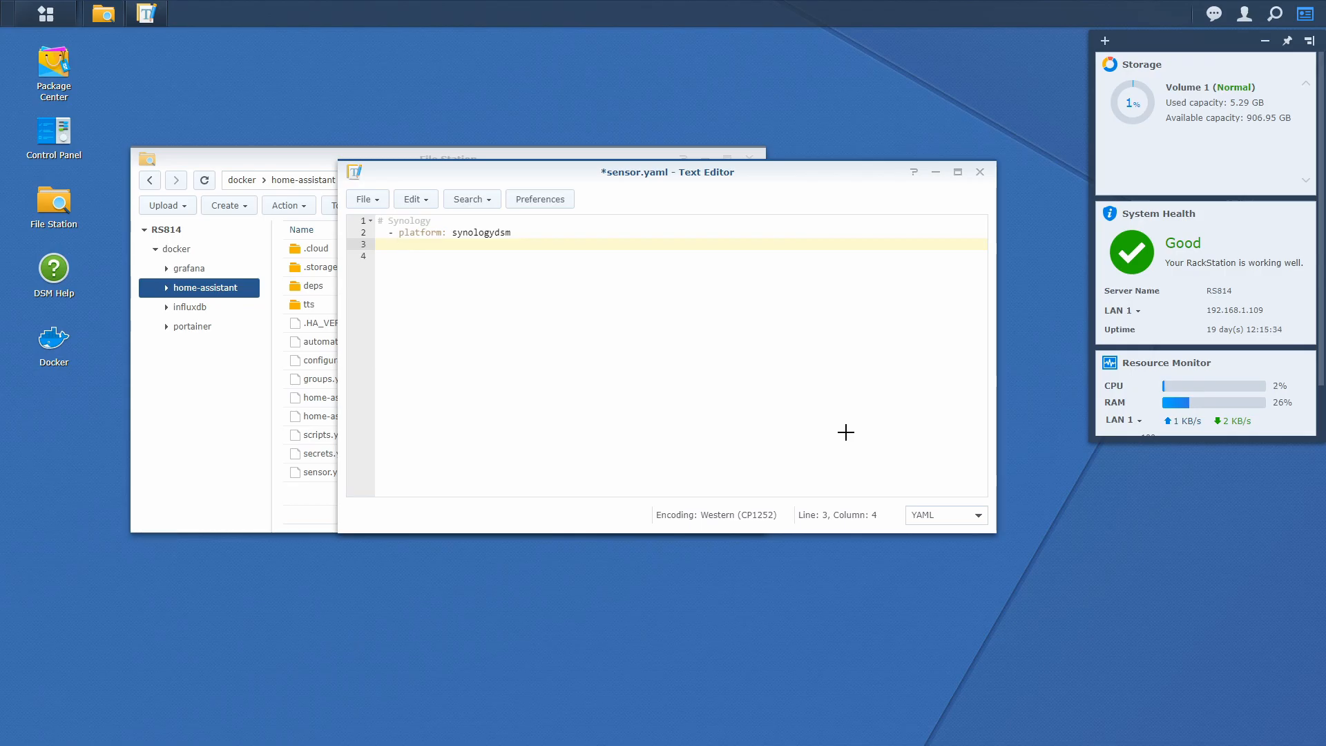
pyautogui.write('host: !secrett')
pyautogui.press('Return')
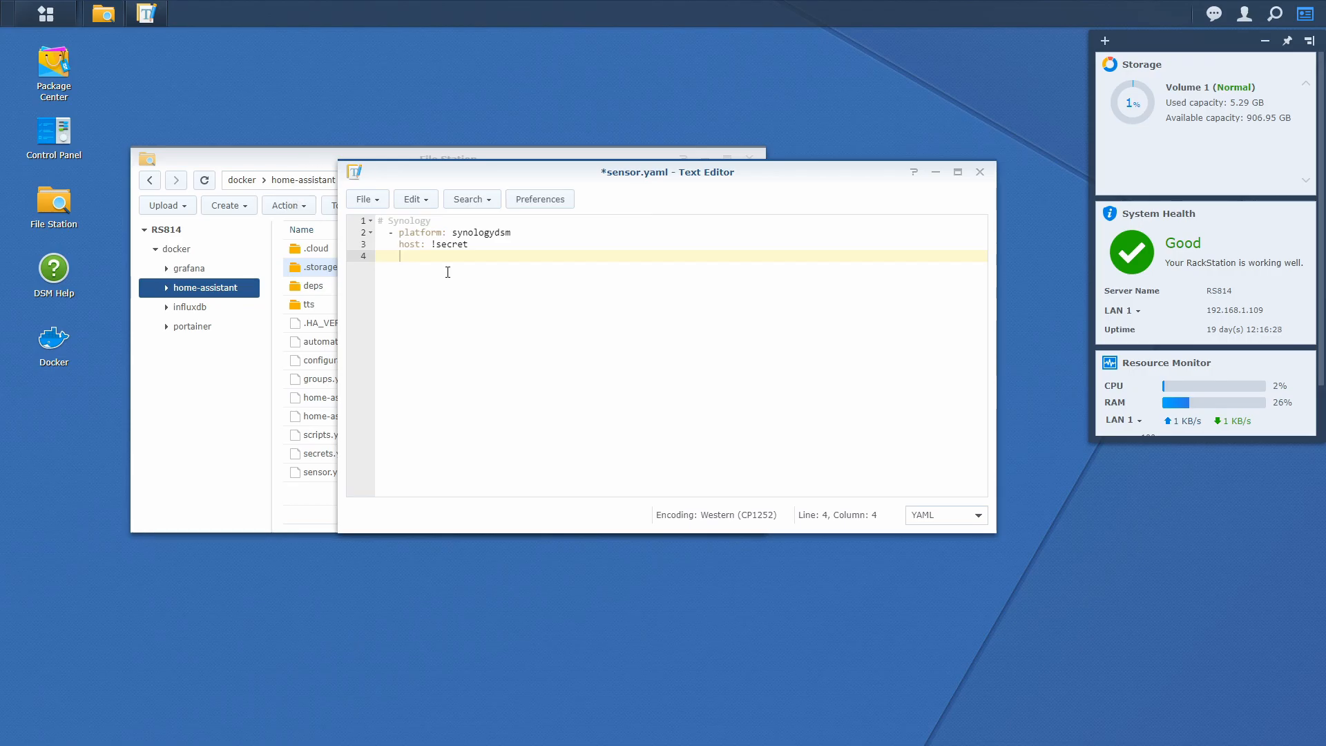
pyautogui.click(542, 245)
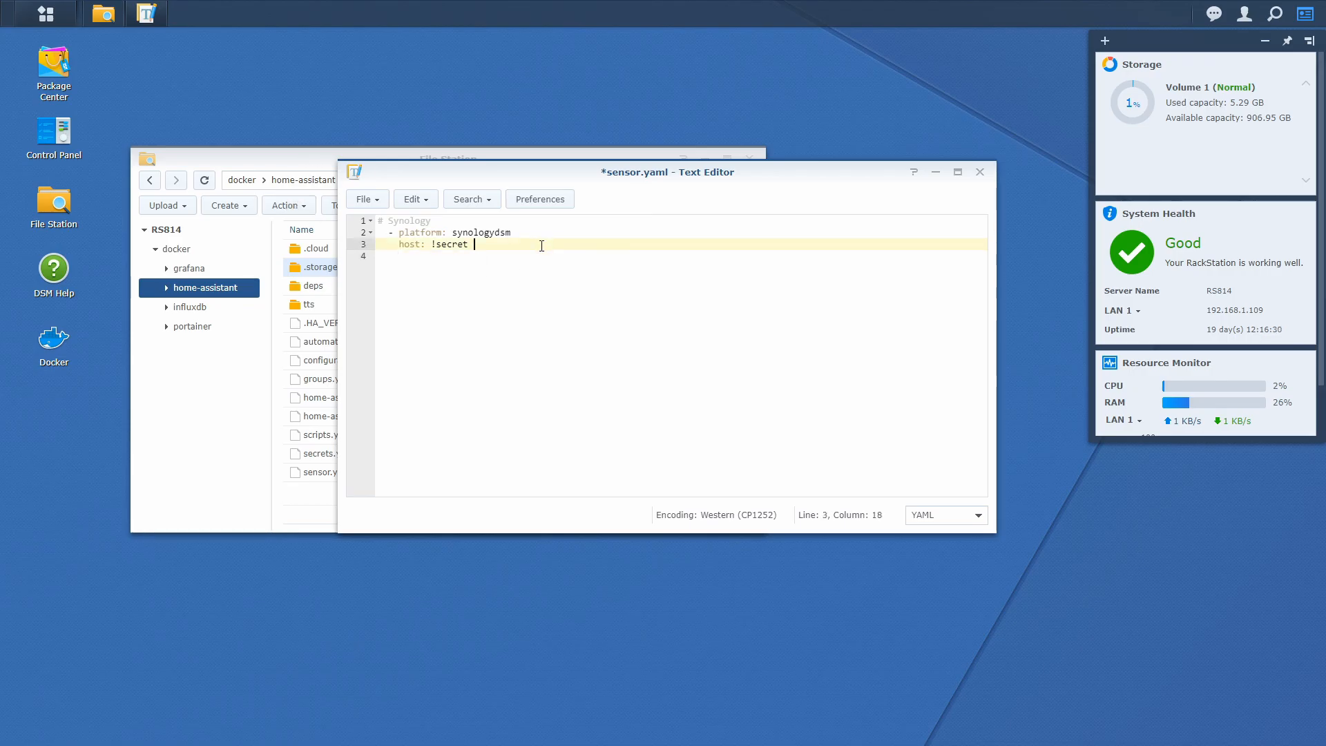
pyautogui.write('syno_host')
pyautogui.press('Return')
pyautogui.write('port:')
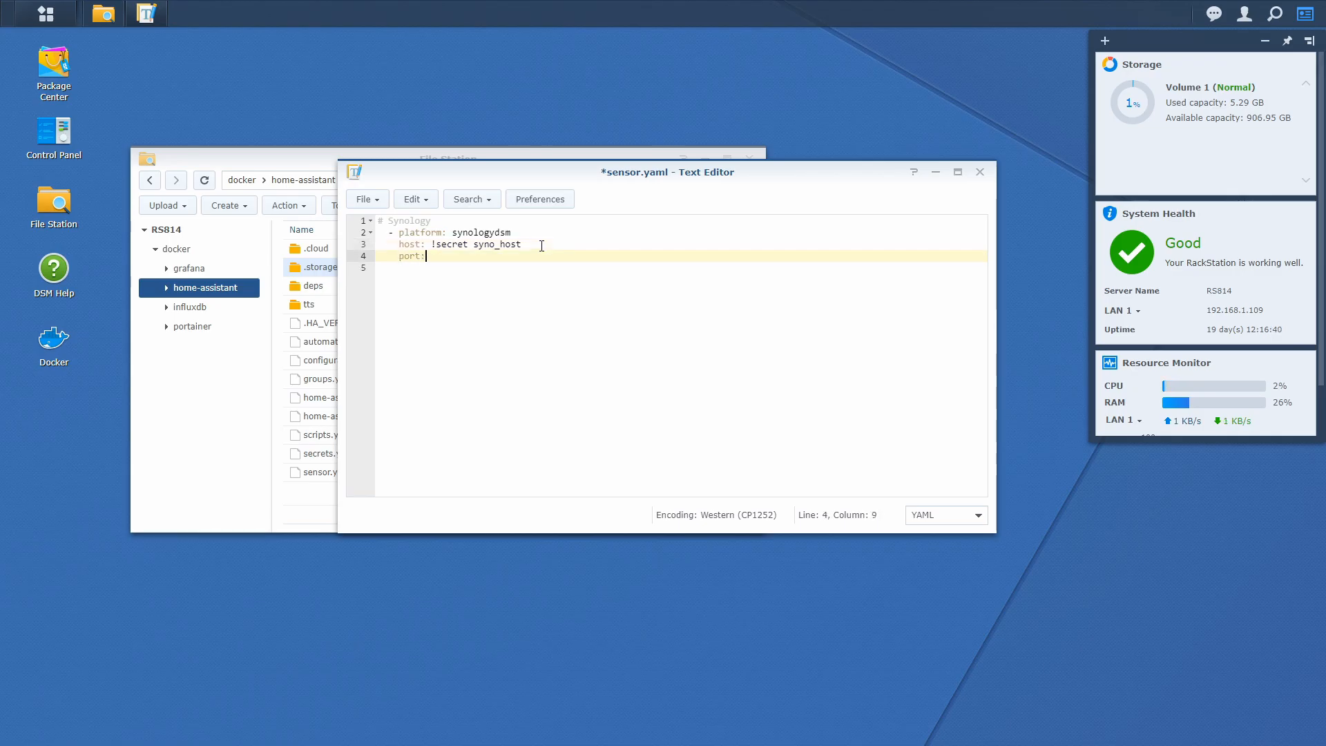
pyautogui.write(' !secret syno_port')
pyautogui.press('Return')
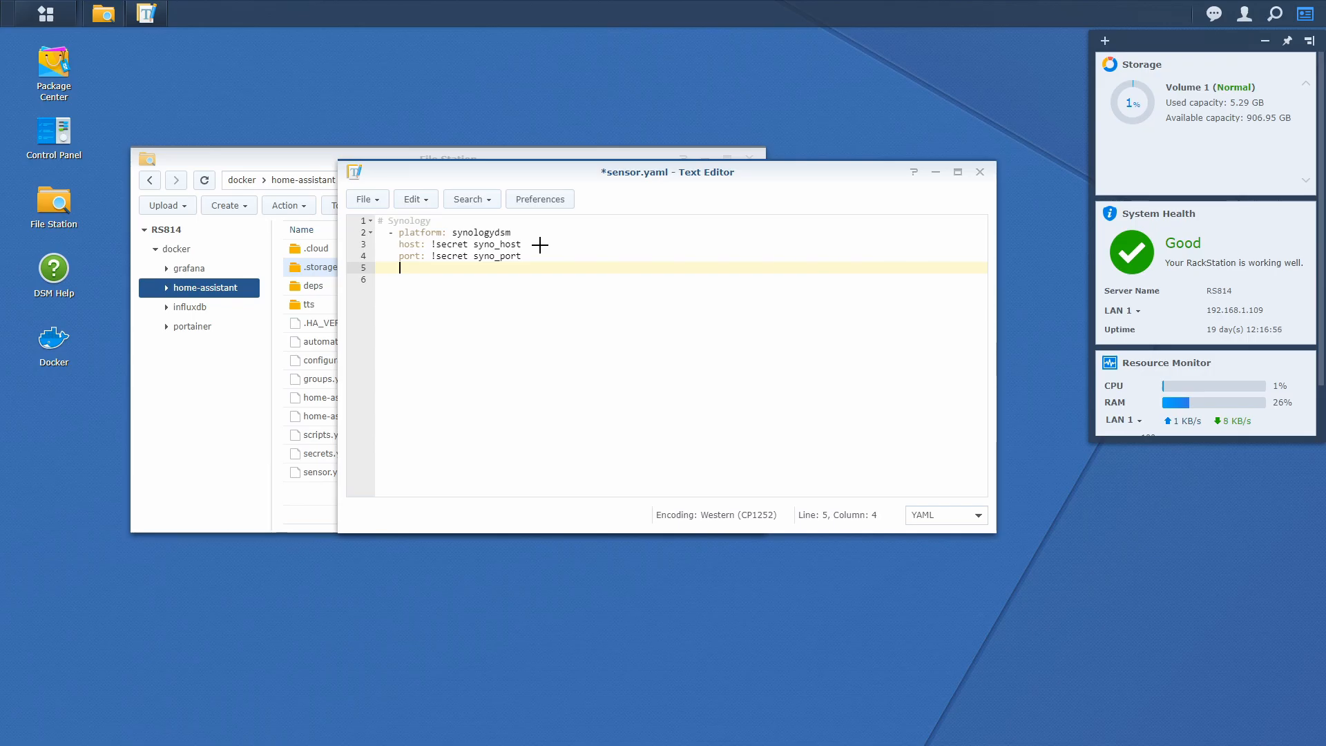
pyautogui.write('ssl: false')
pyautogui.press('Return')
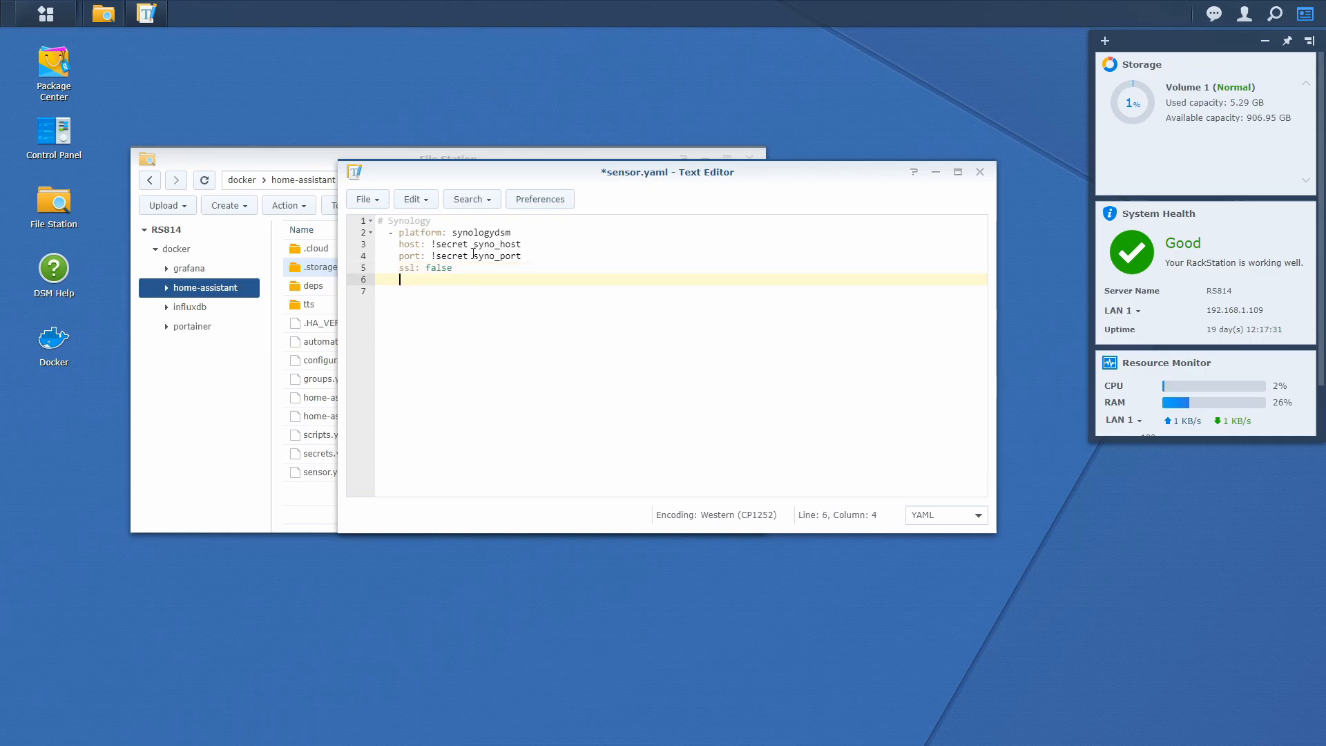
pyautogui.write('username: !secret syno_')
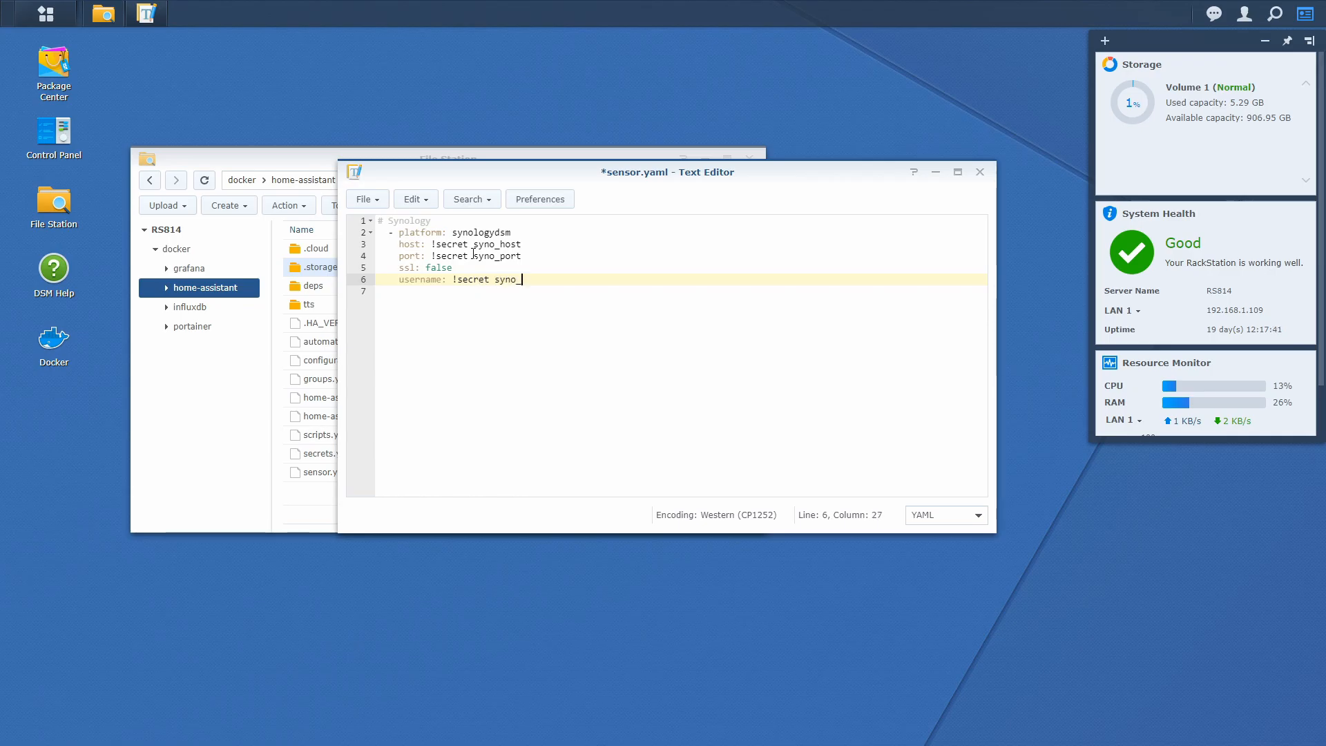
pyautogui.write('name')
pyautogui.press('Return')
pyautogui.write('p')
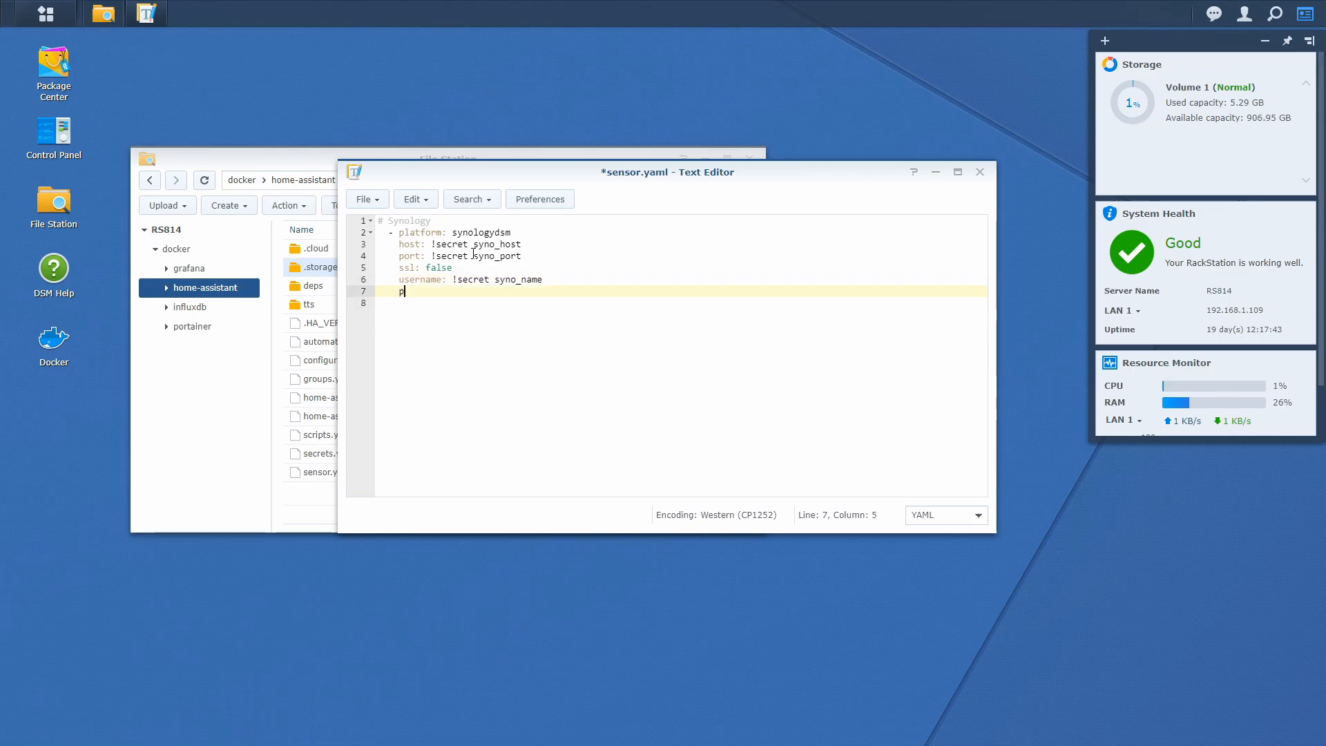
pyautogui.write('assword: !secret syno_pass')
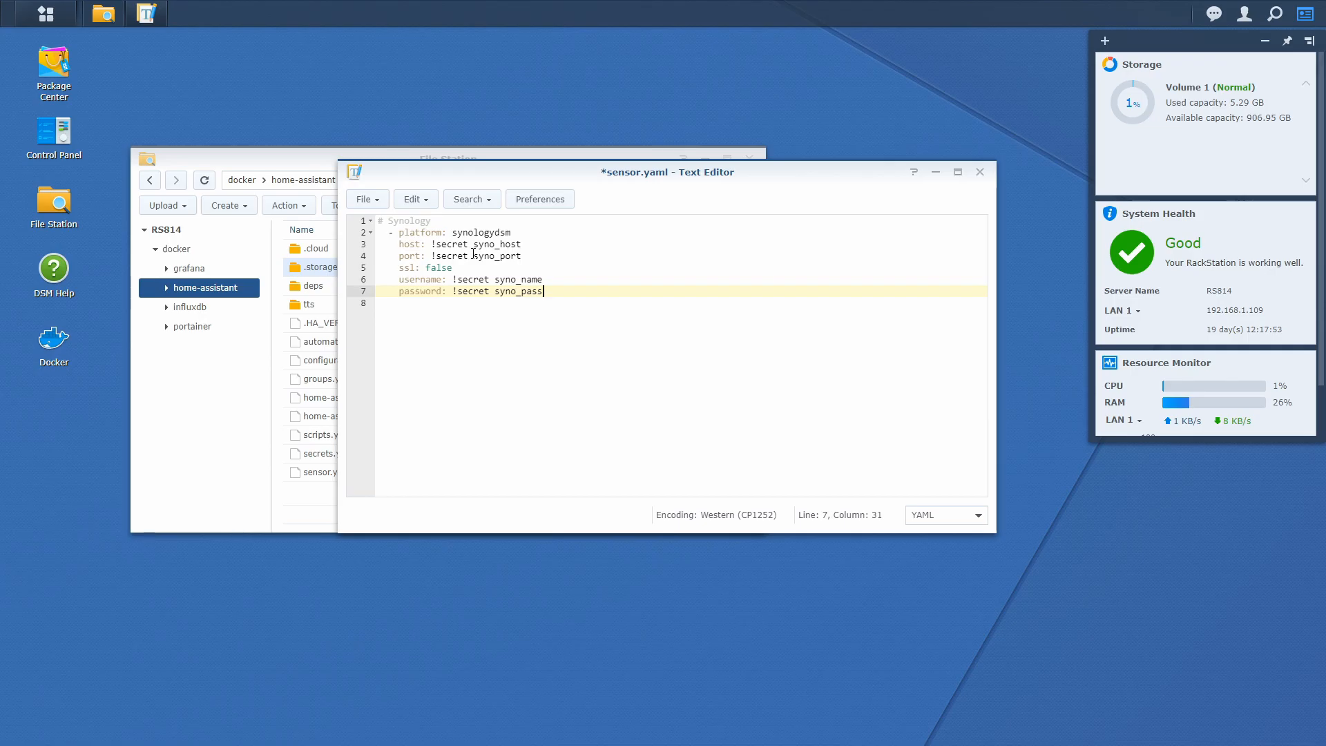
pyautogui.press('Return')
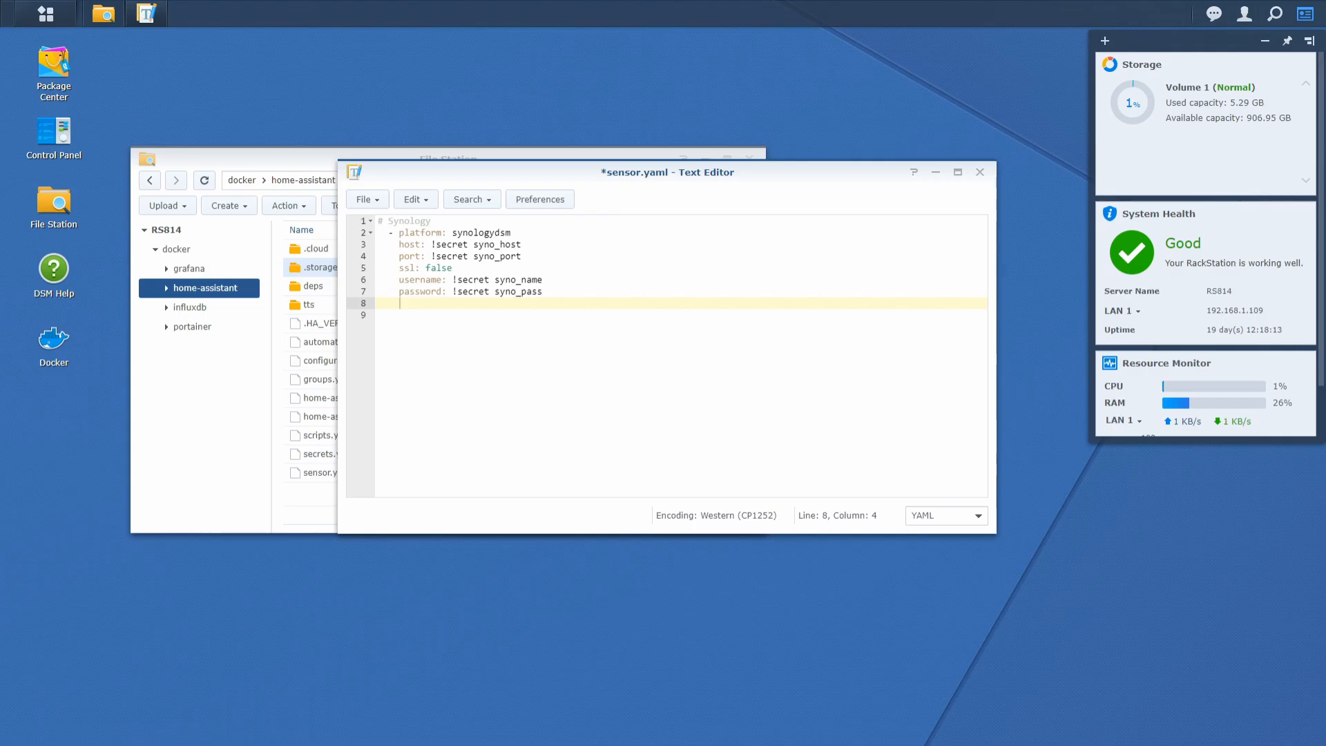
# Add monitored_conditions with eight sensors, cpu_total_load through volume_percentage_used, and save sensor.yaml
pyautogui.write('monitored_')
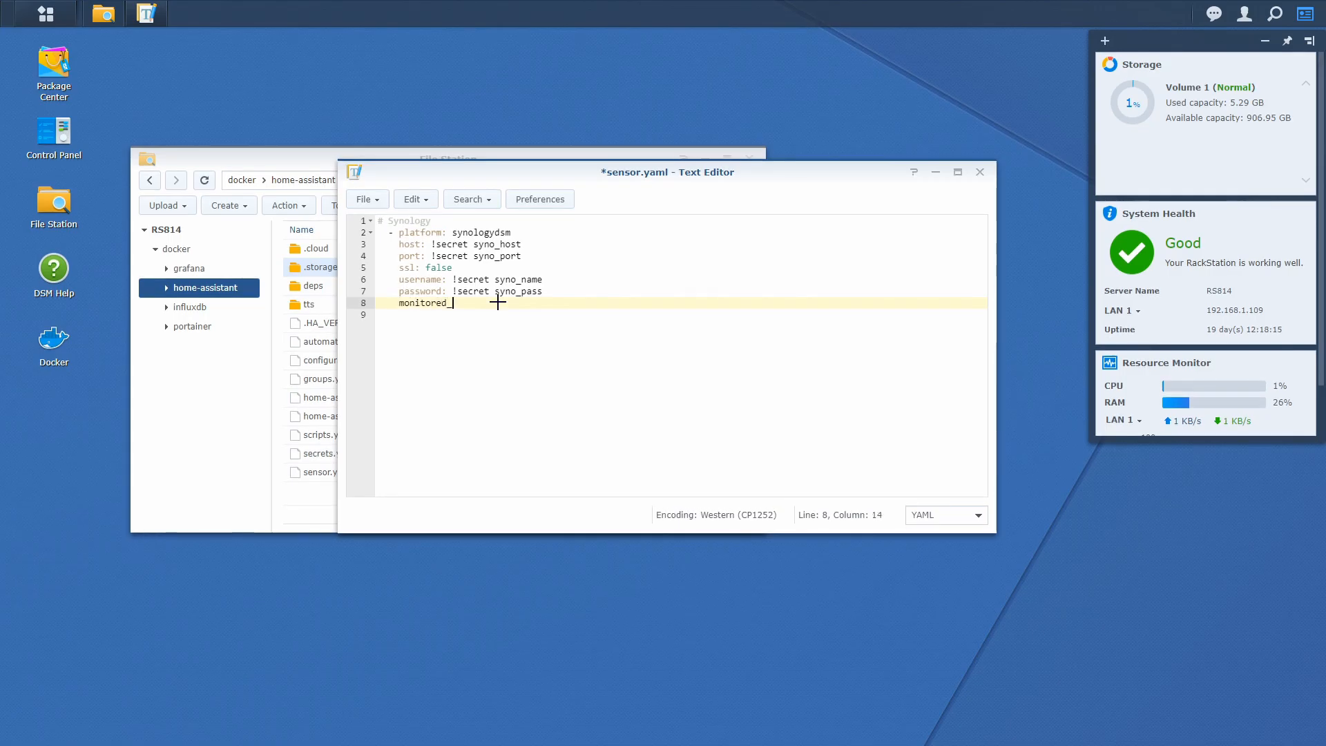
pyautogui.write('conditions::')
pyautogui.press('Return')
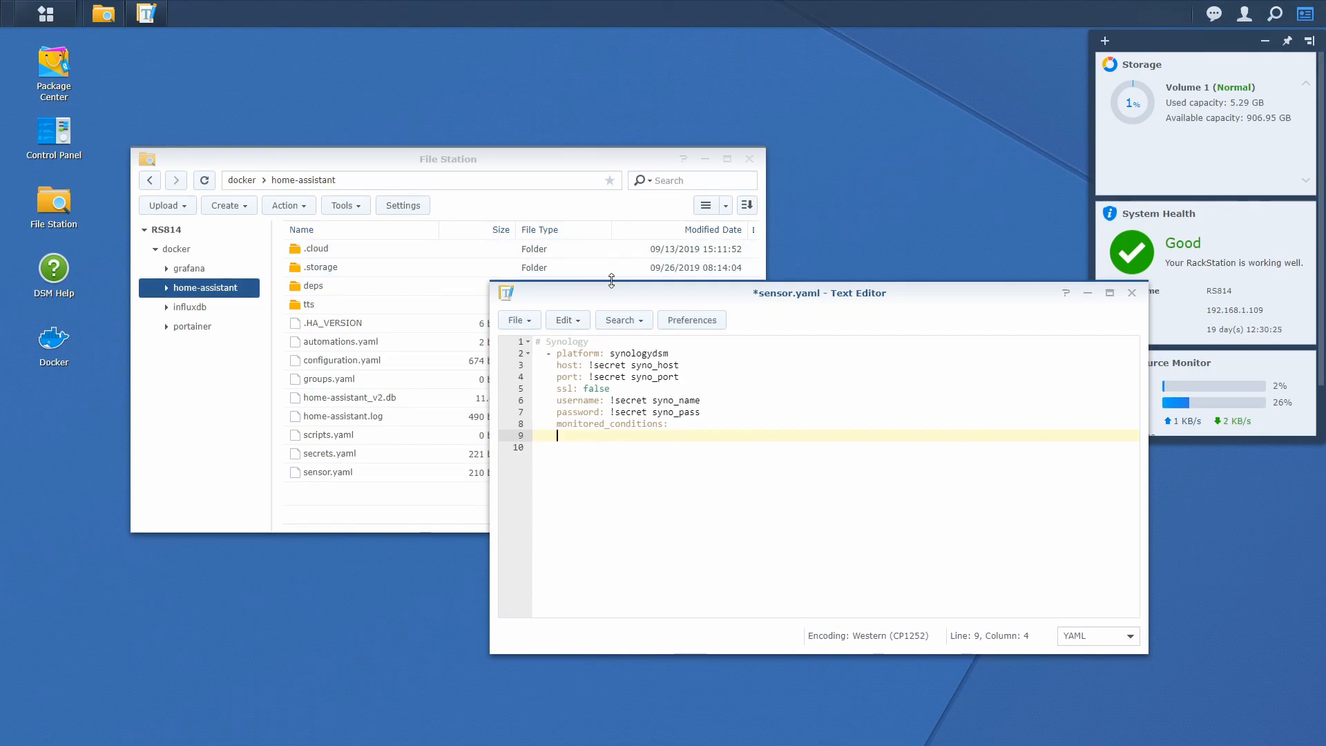
pyautogui.write('- cpu_total_load       - memory_real_usage       - network_up       - network_down       - disk_temp       - volume_disk_temp_avg       - volume_disk_temp_max       - volume_percentage_used')
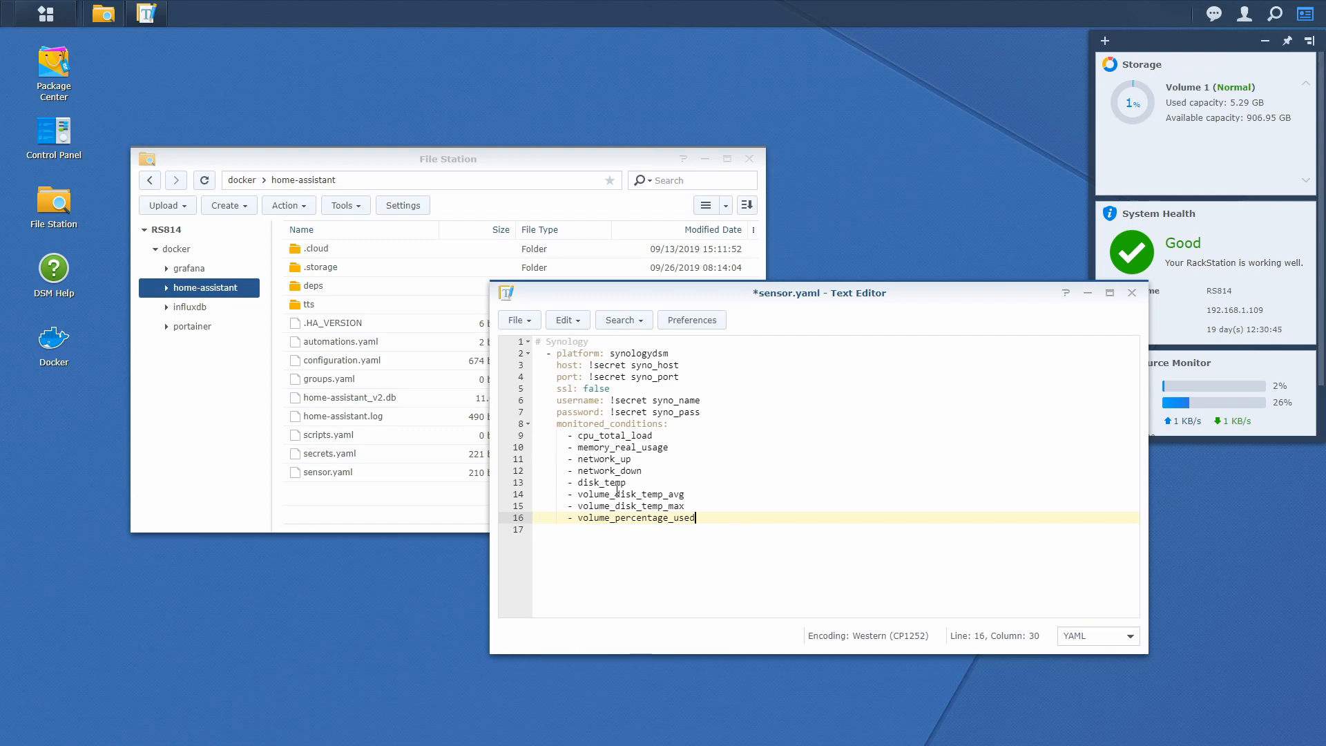
pyautogui.hotkey('ctrl', 's')
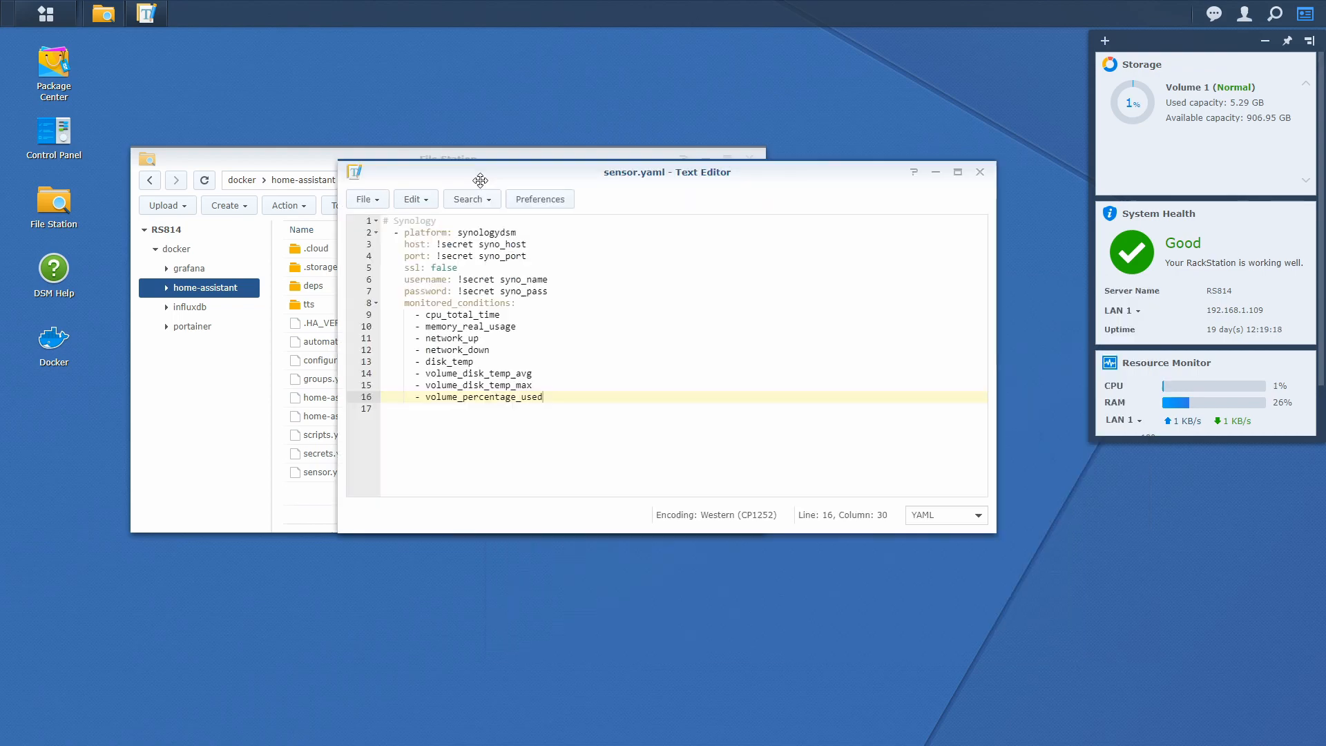
# Open configuration.yaml, uncomment the 'sensor: !include sensor.yaml' line, and save it
pyautogui.moveTo(480, 181); pyautogui.dragTo(632, 301)
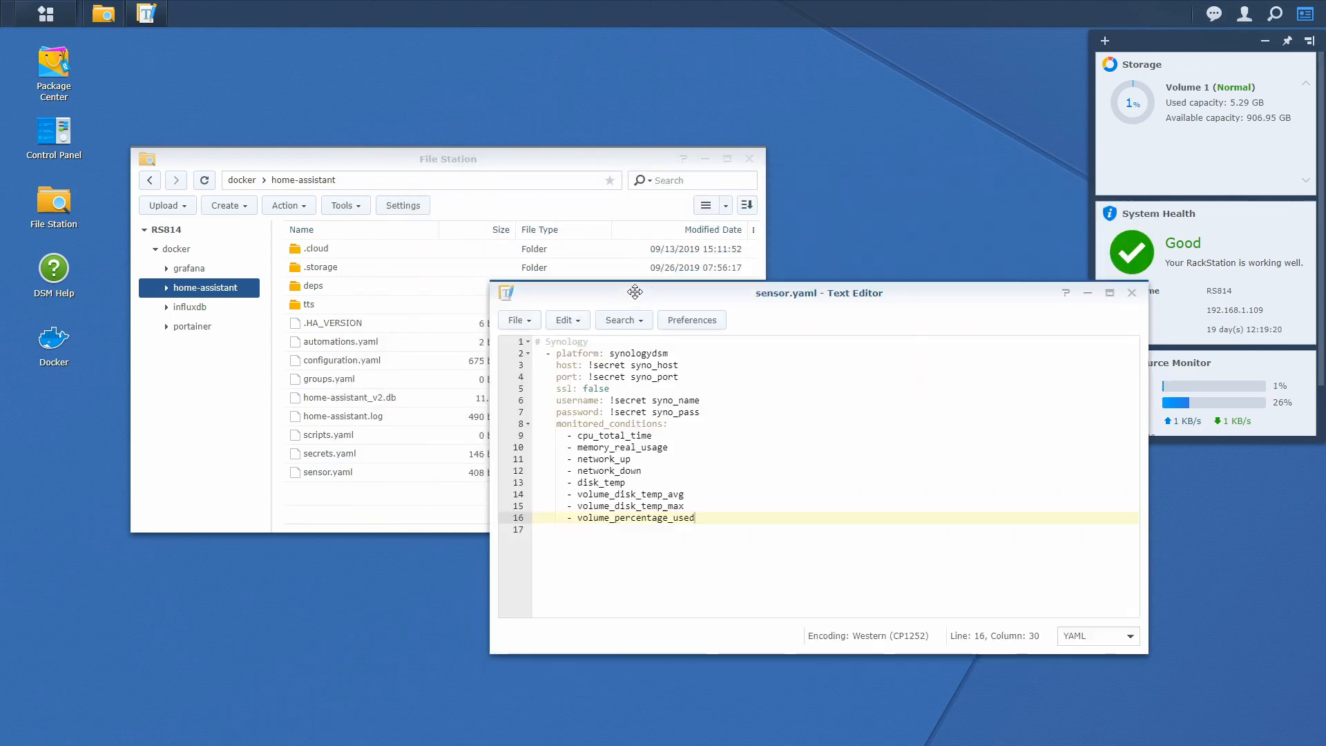
pyautogui.doubleClick(341, 360)
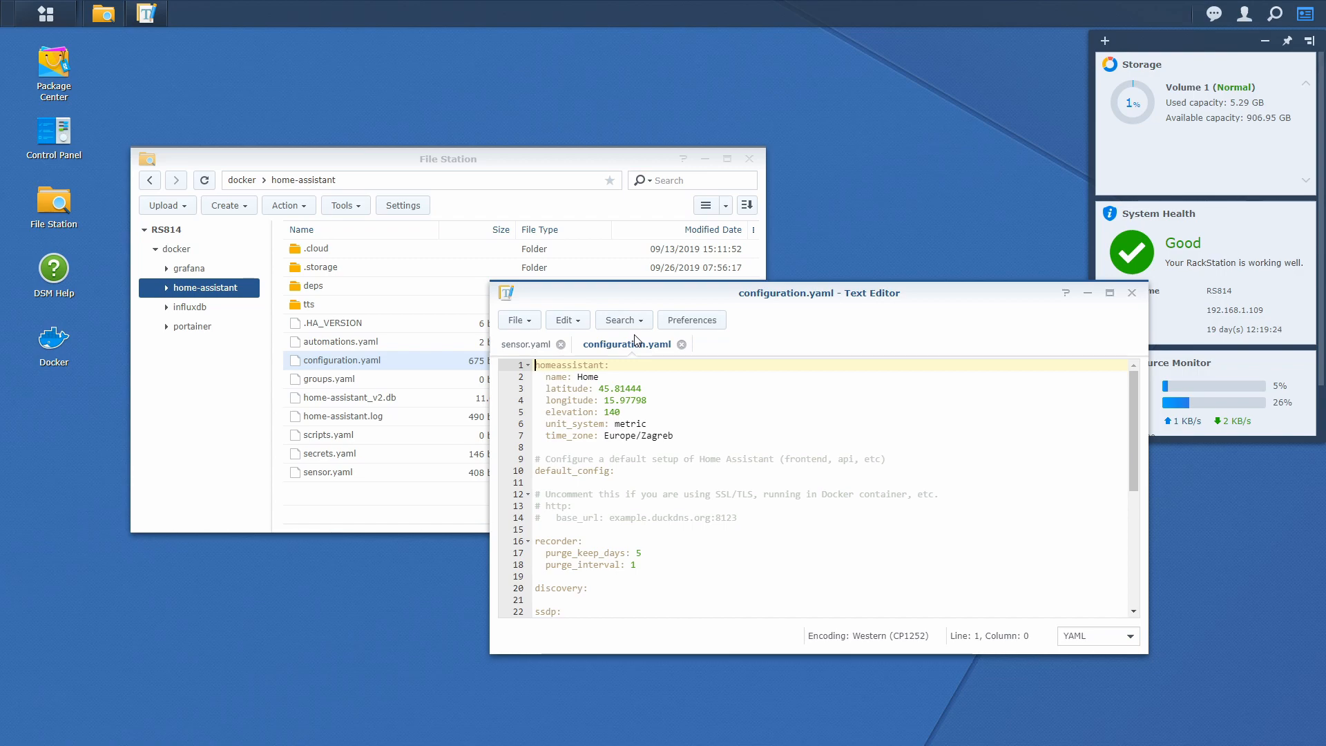
pyautogui.scroll(-6, 631, 475)
pyautogui.scroll(-1, 690, 525)
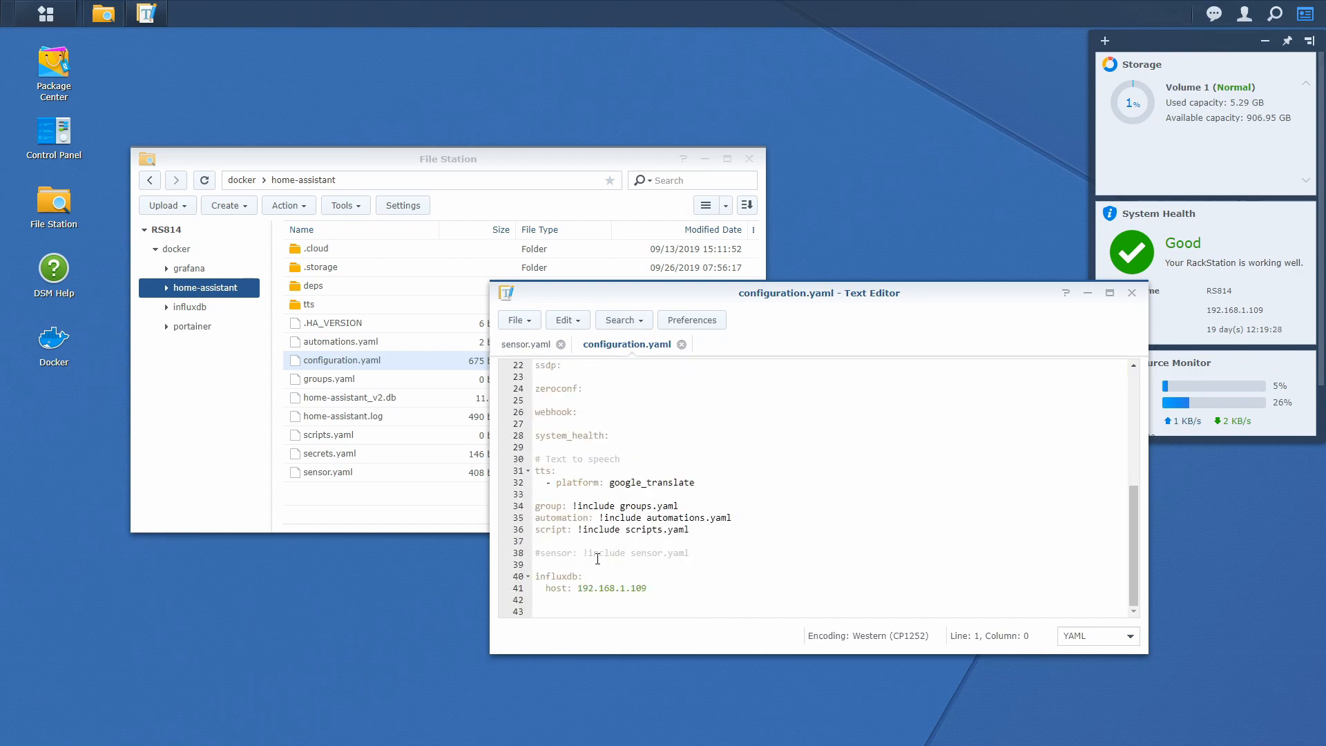
pyautogui.click(540, 552)
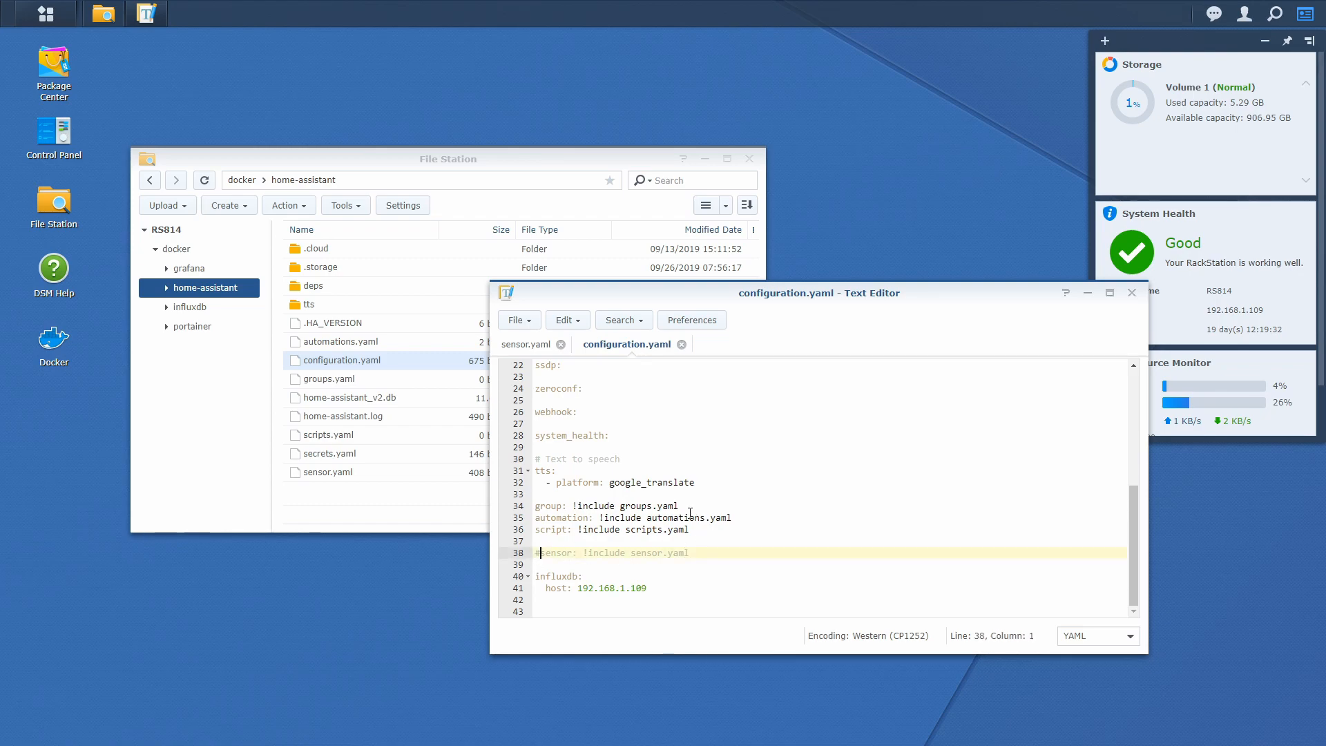
pyautogui.press('BackSpace')
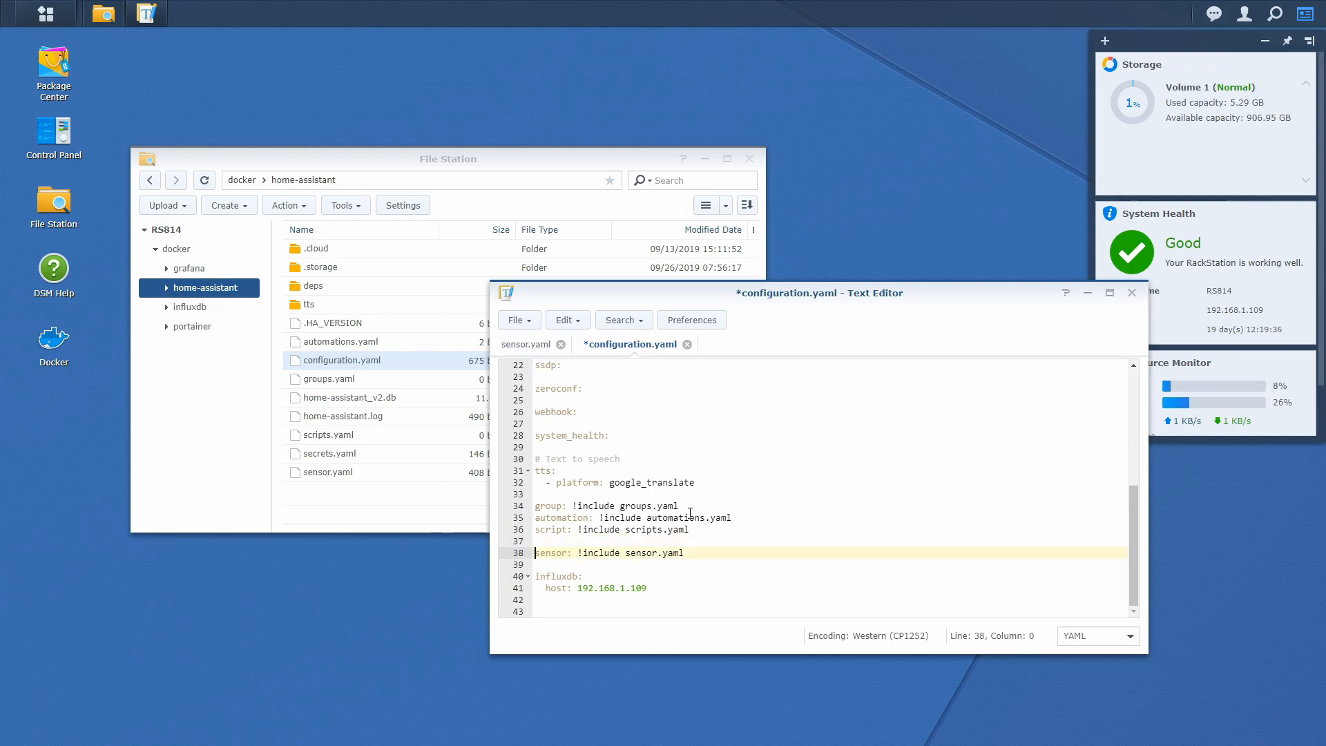
pyautogui.press('Up')
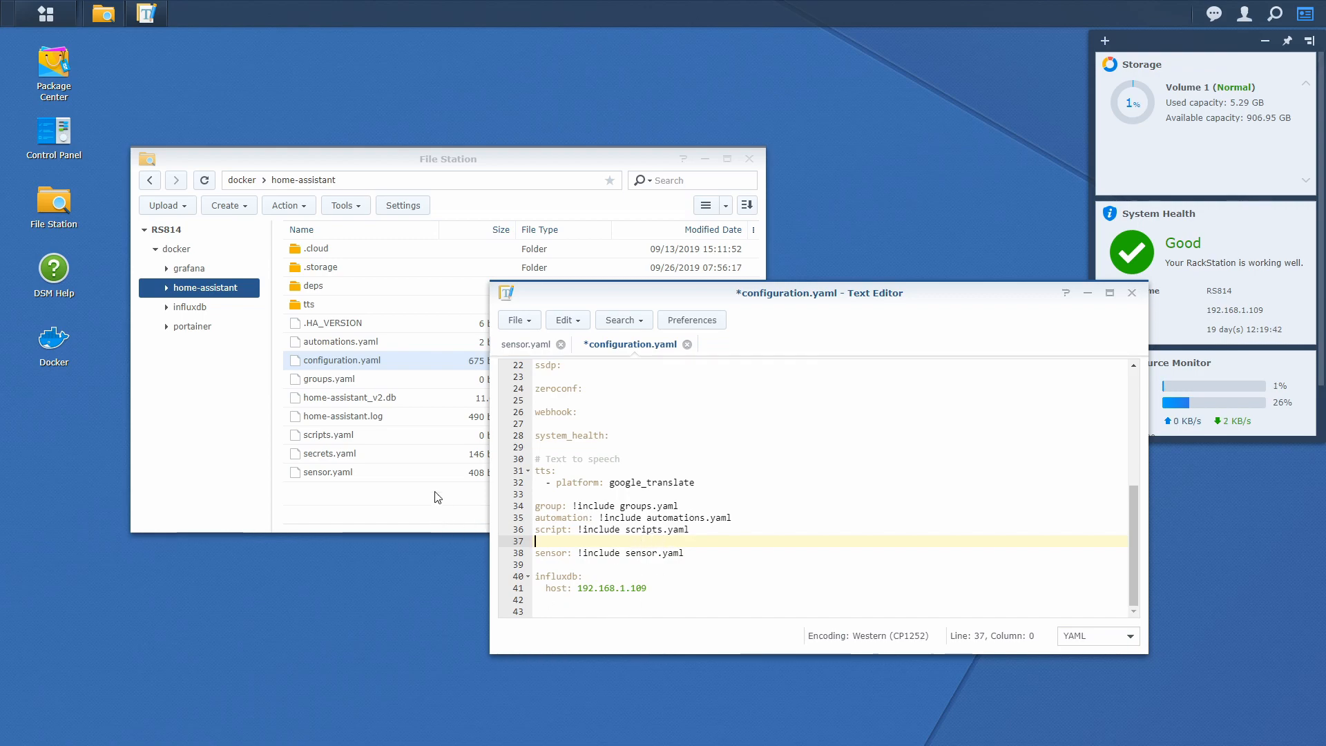
pyautogui.moveTo(328, 471); pyautogui.dragTo(537, 517)
pyautogui.hotkey('ctrl', 's')
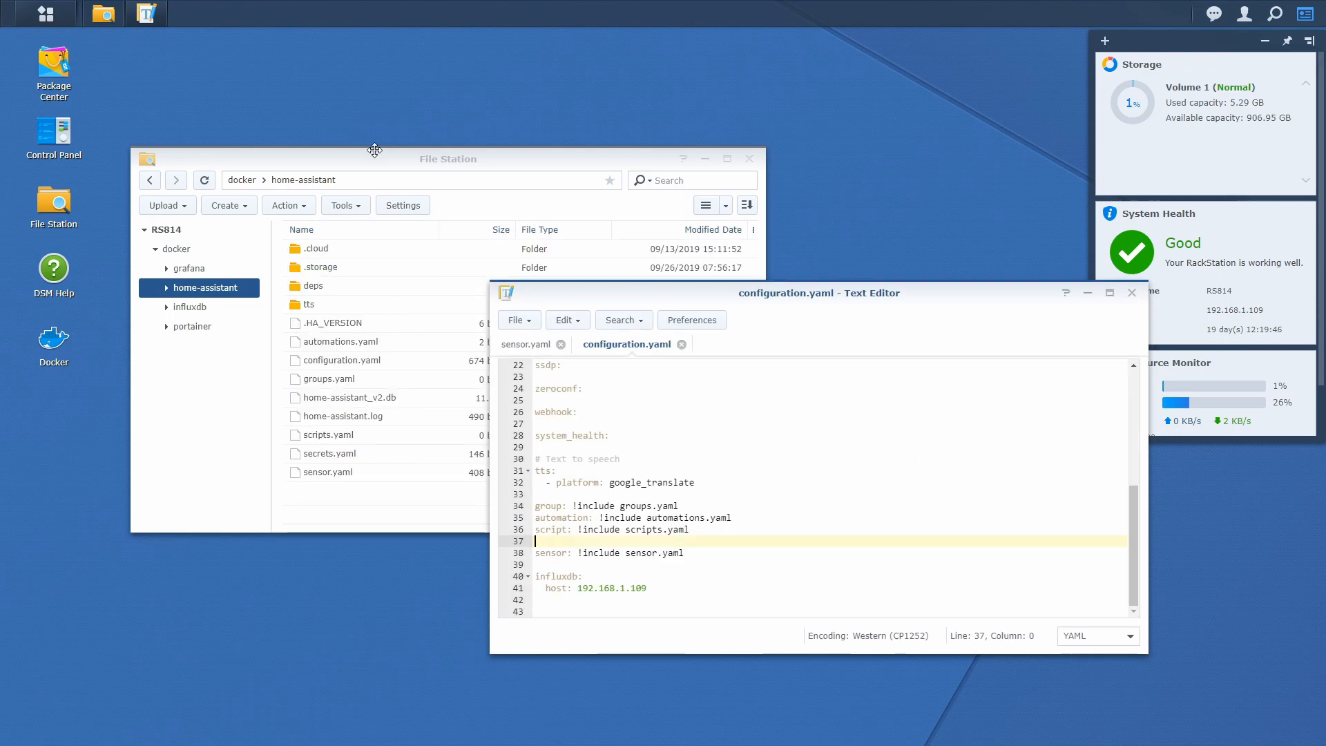
# Open secrets.yaml and add syno_host, syno_port, syno_name and syno_pass keys on new lines
pyautogui.doubleClick(358, 454)
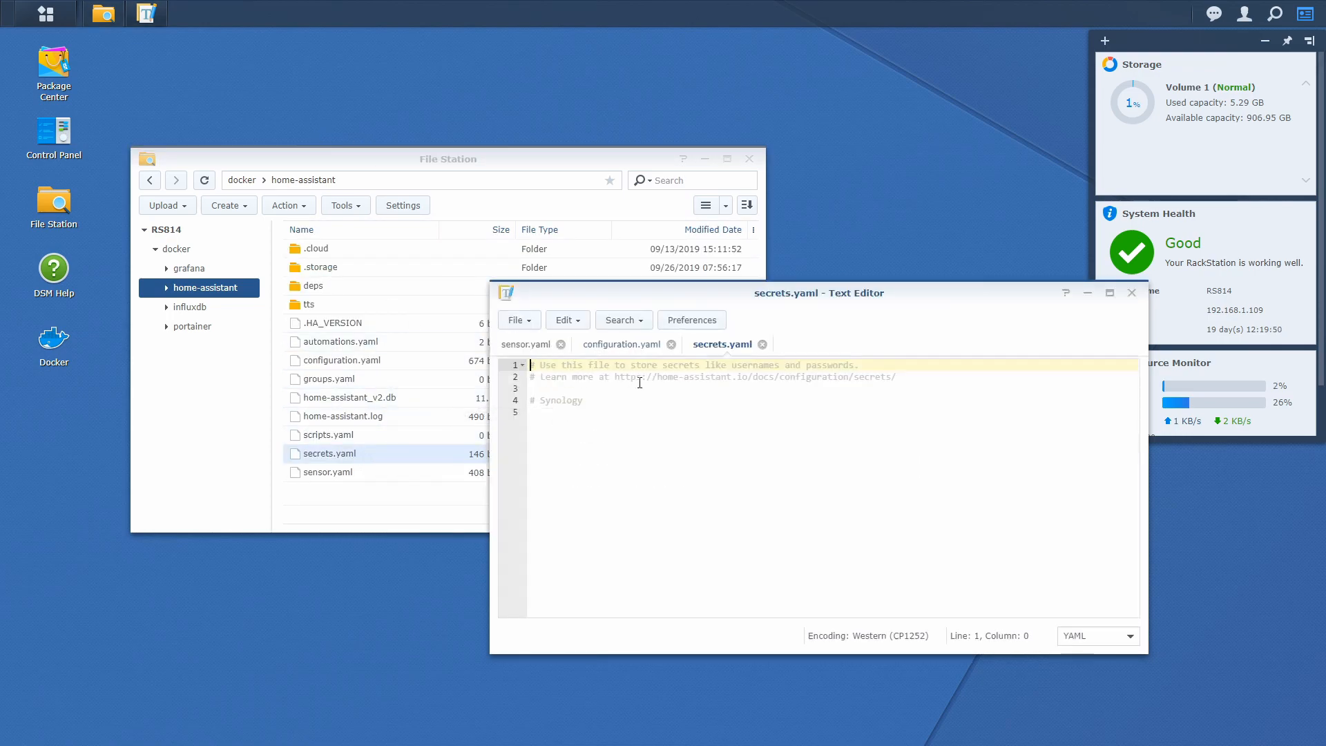
pyautogui.click(634, 408)
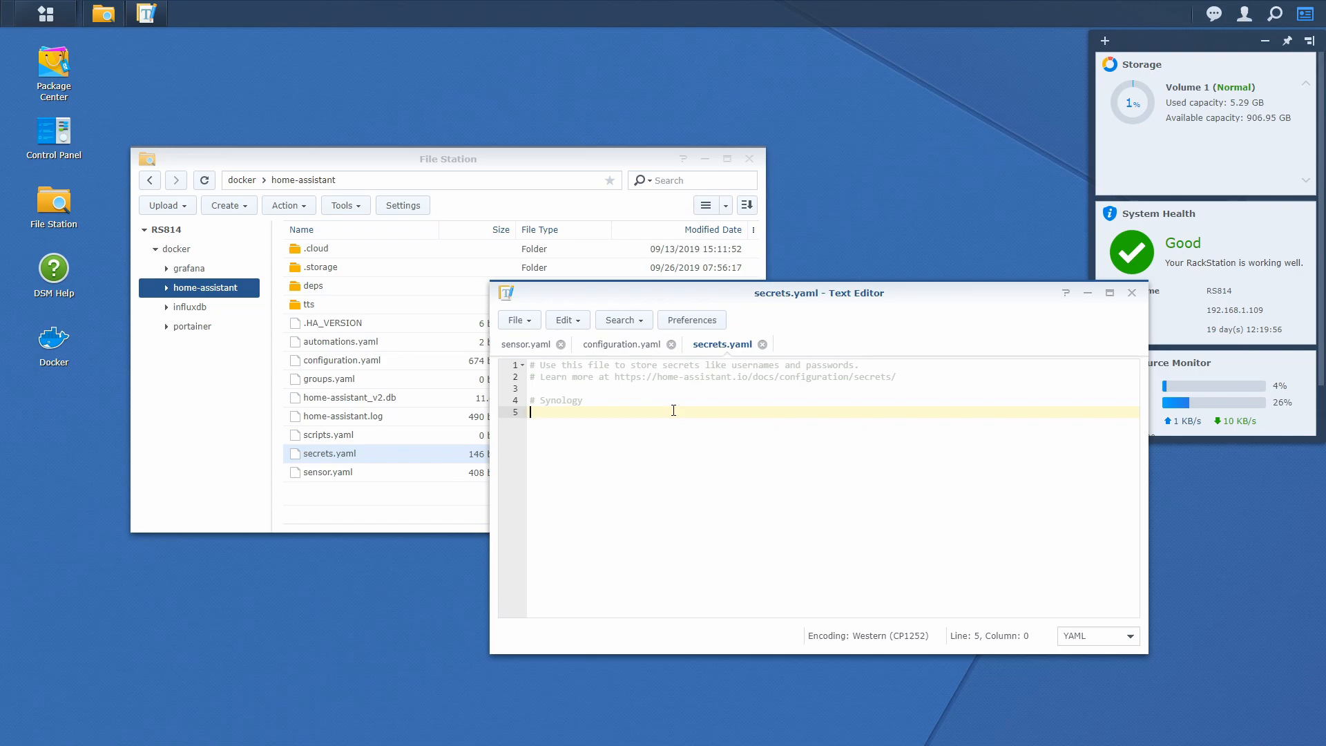
pyautogui.write('syno_')
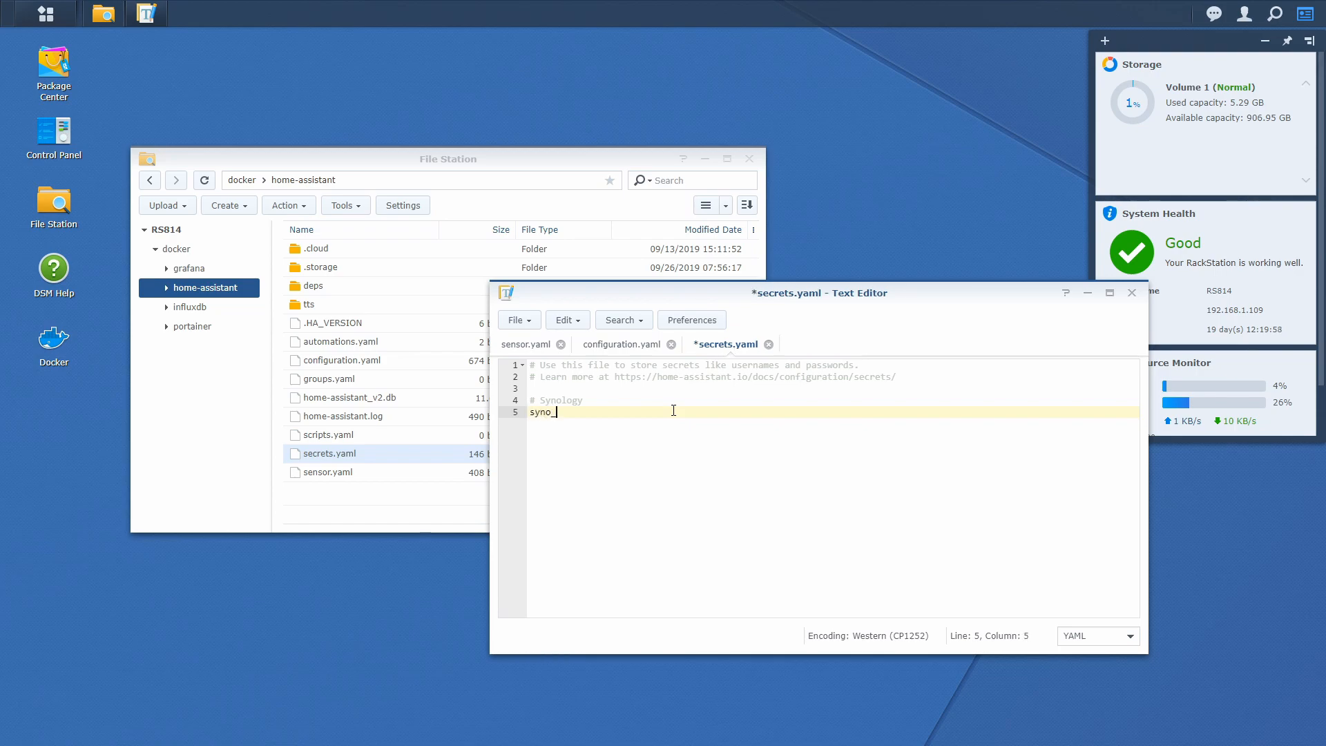
pyautogui.write('host')
pyautogui.press('Return')
pyautogui.write('syn')
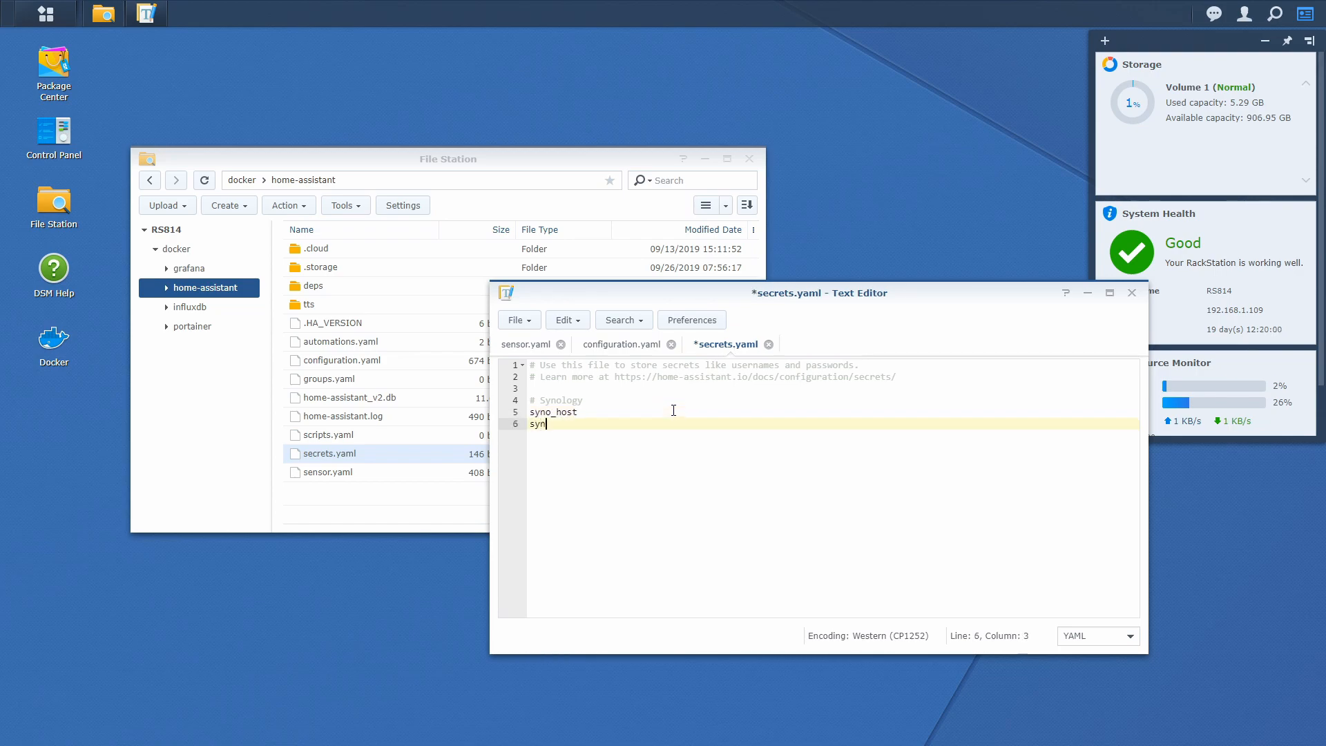
pyautogui.write('o_port')
pyautogui.press('Return')
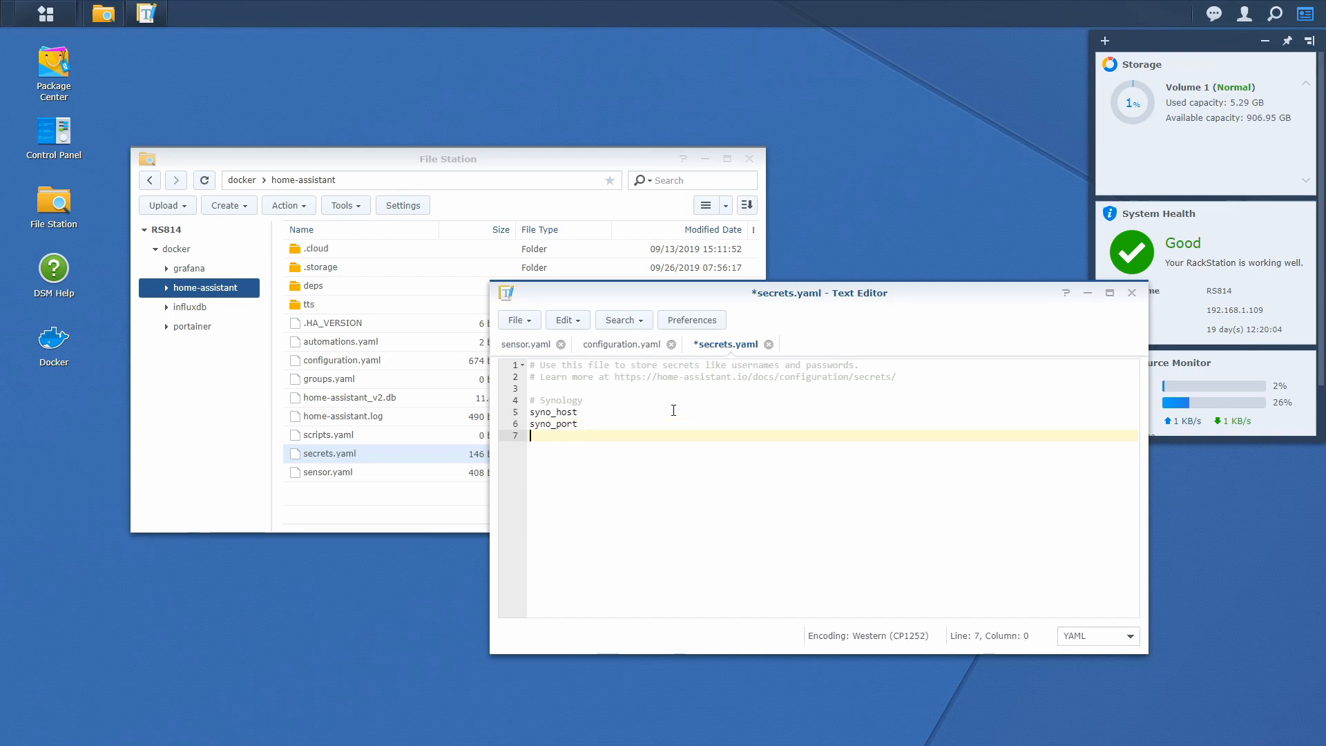
pyautogui.write('syno_name')
pyautogui.press('Return')
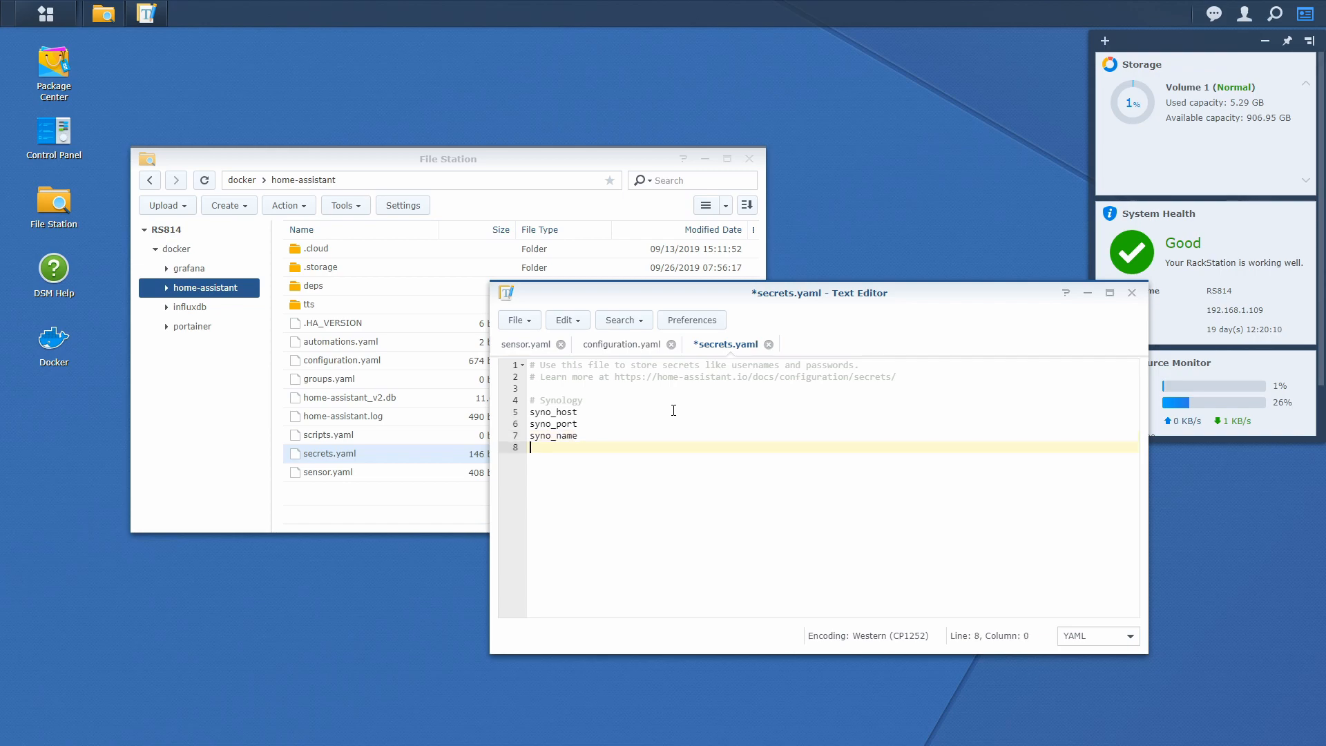
pyautogui.write('syno_pass')
pyautogui.click(533, 342)
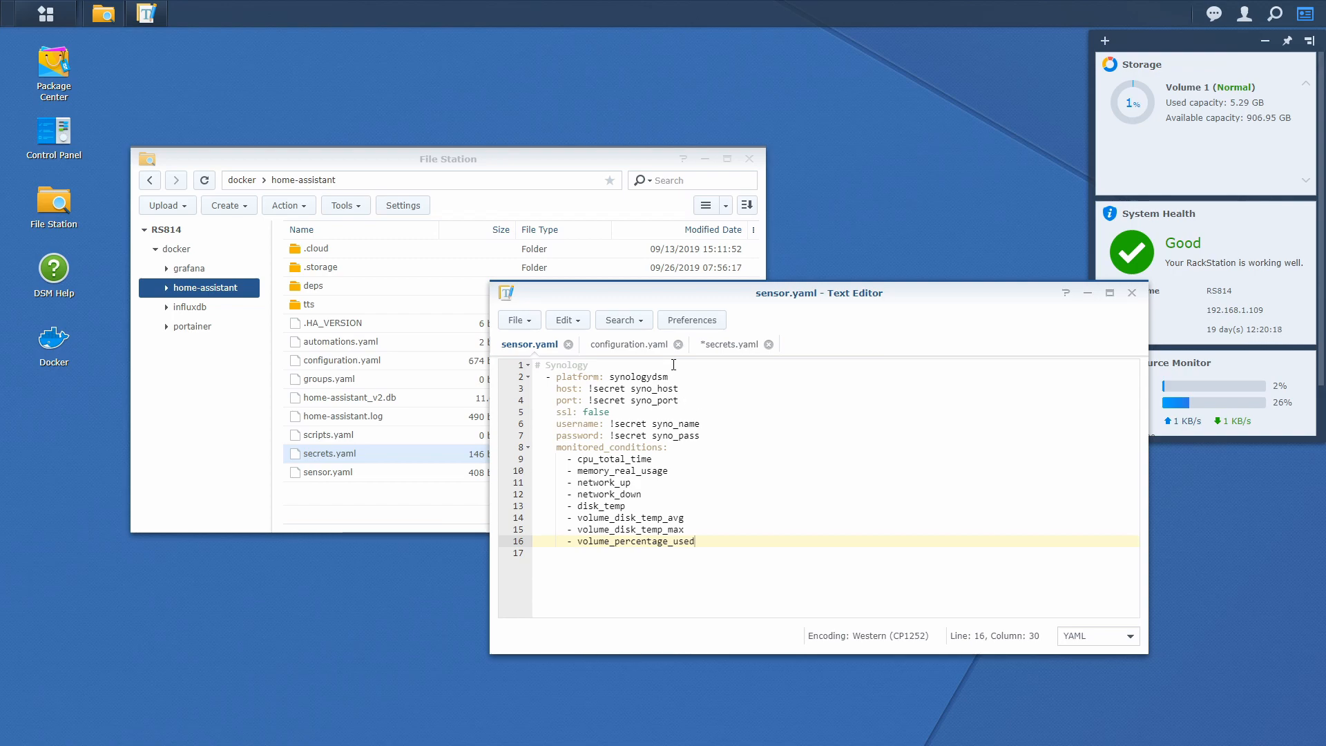
pyautogui.click(728, 344)
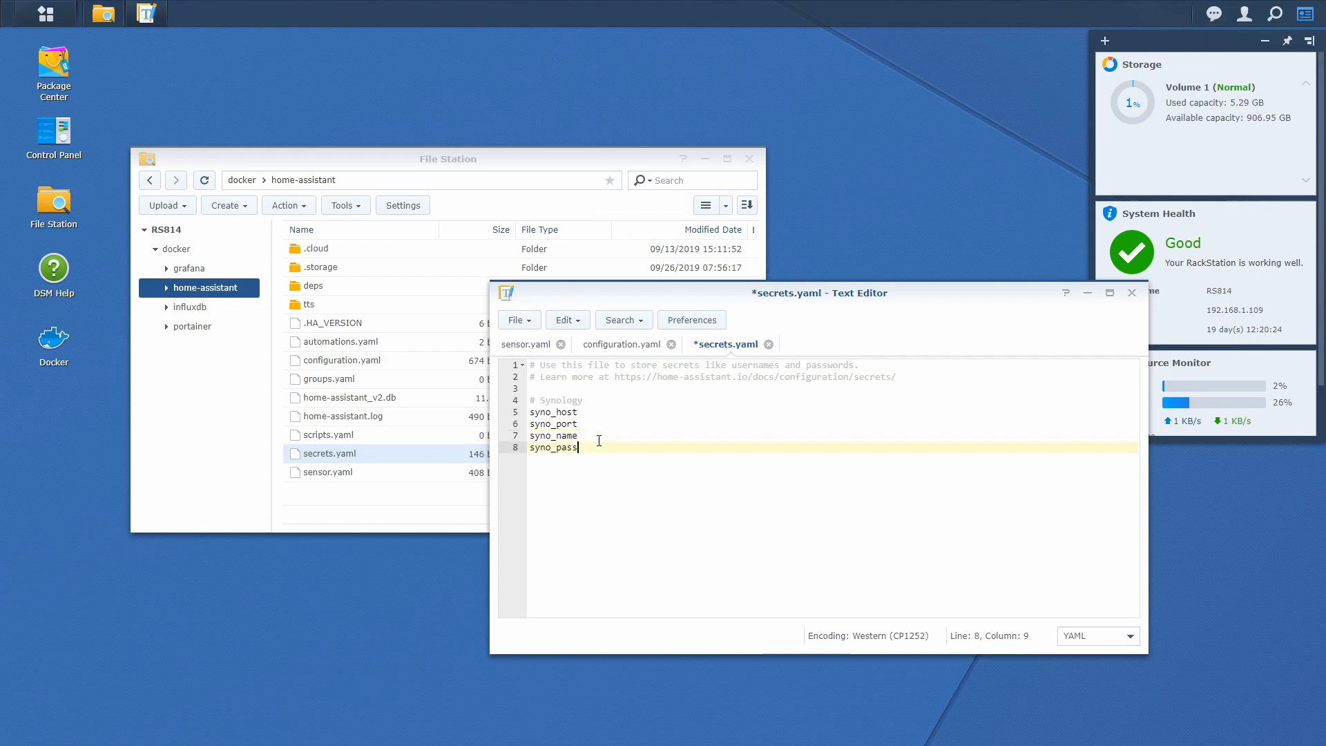
# Set the values host 192.168.1.109, port 5000, name dsm and the account password, then save
pyautogui.press('Up')
pyautogui.press('Up')
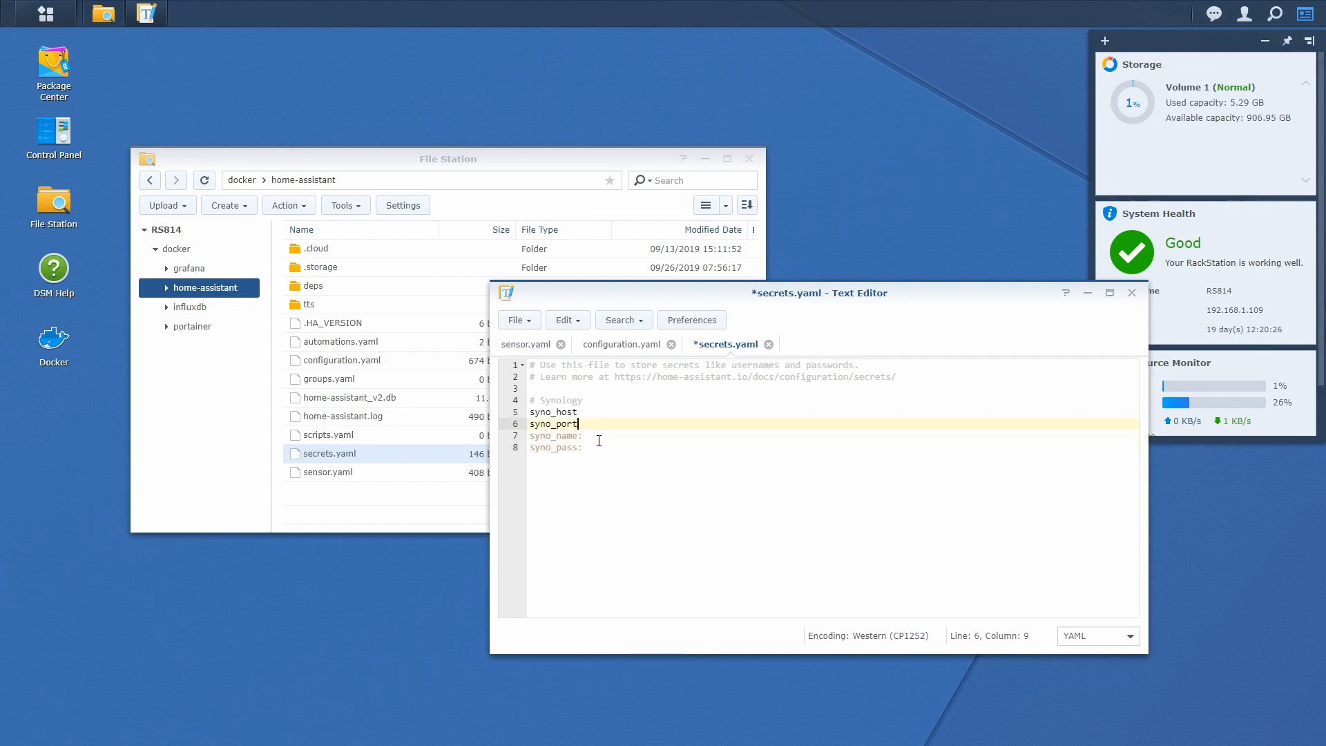
pyautogui.press('Up')
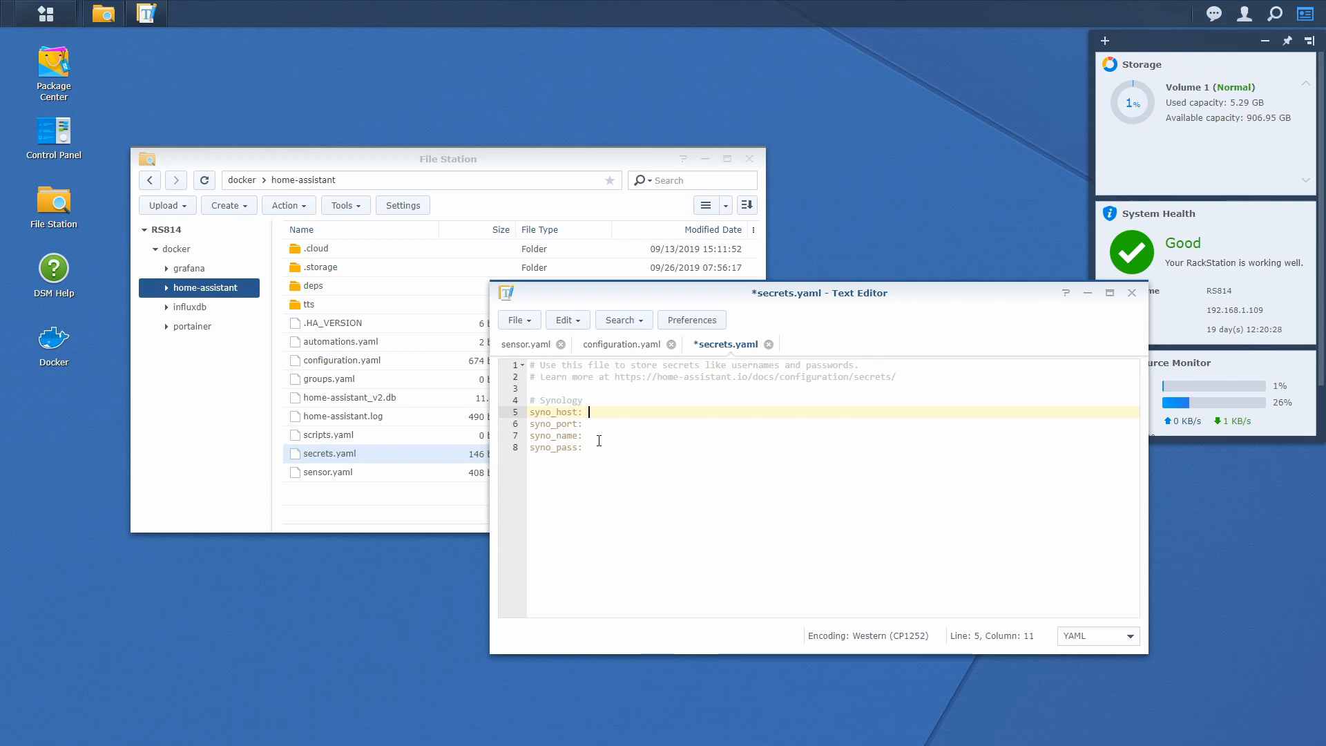
pyautogui.press('BackSpace')
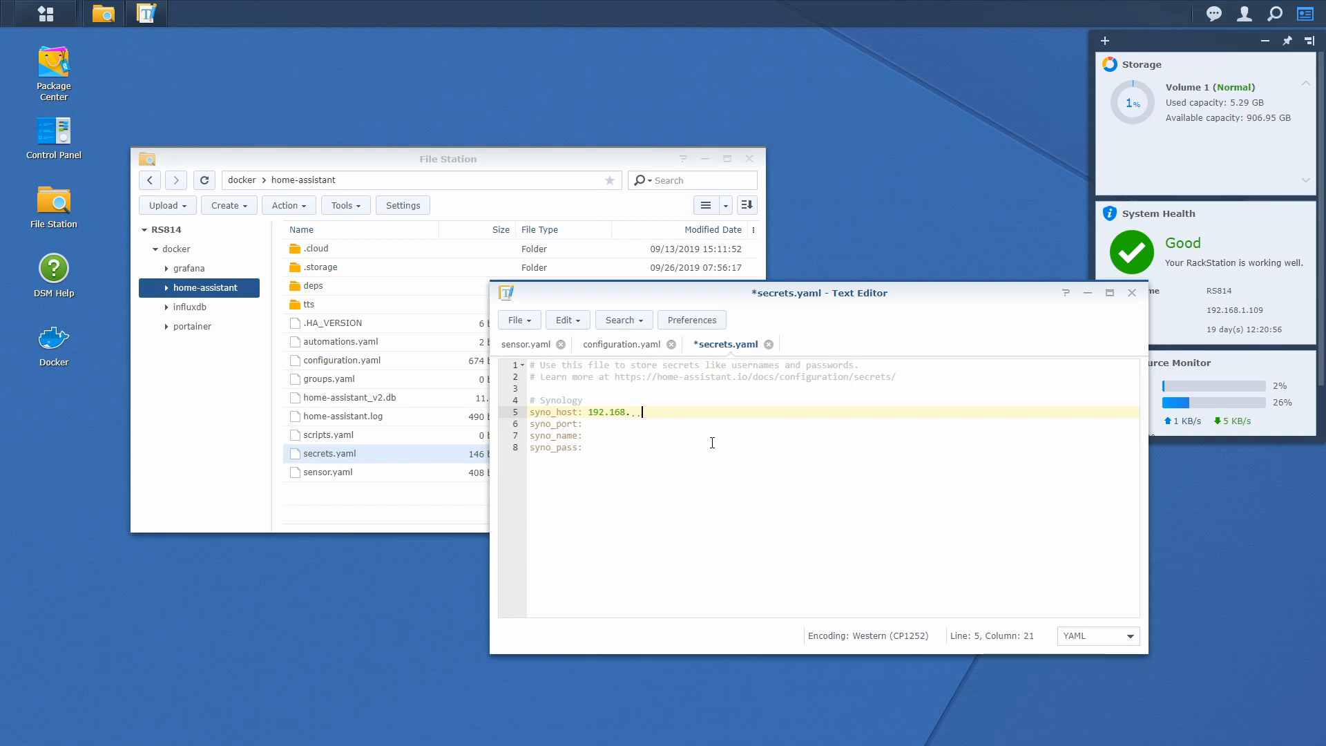
pyautogui.press('BackSpace')
pyautogui.press('BackSpace')
pyautogui.press('Down')
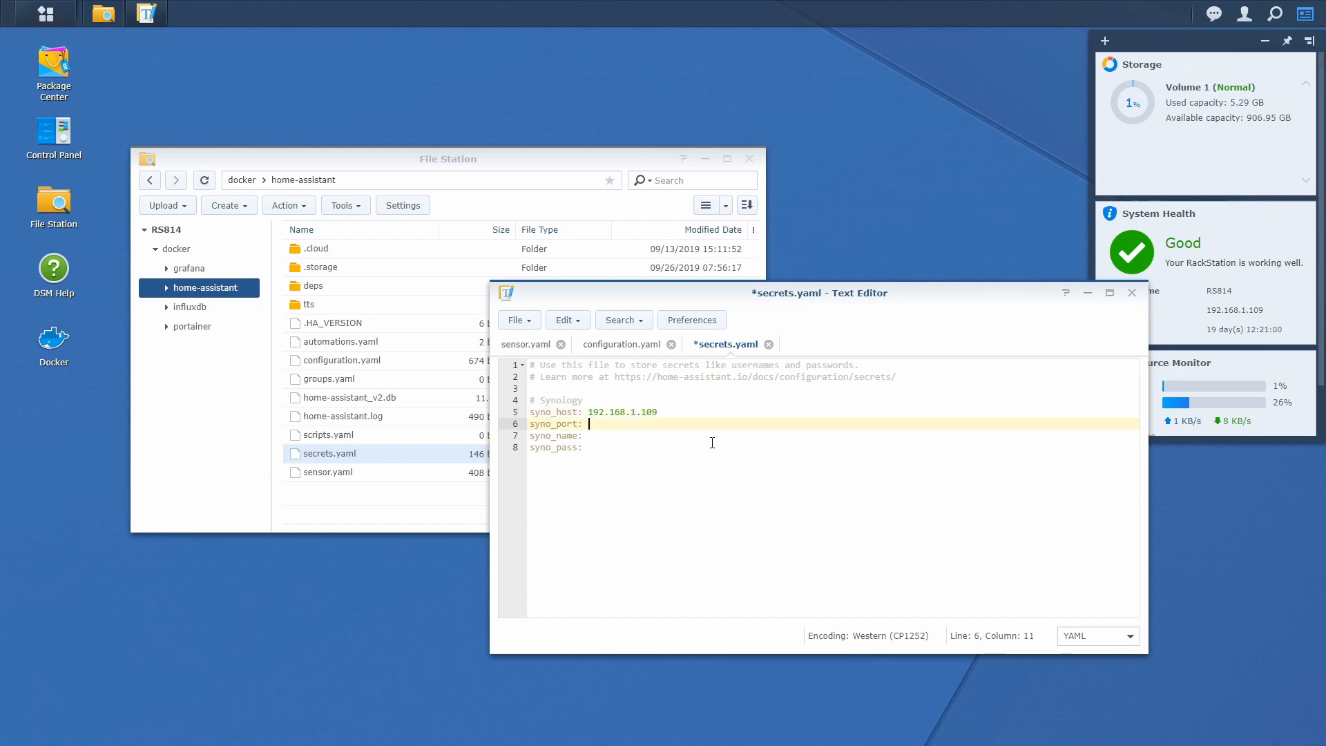
pyautogui.press('Down')
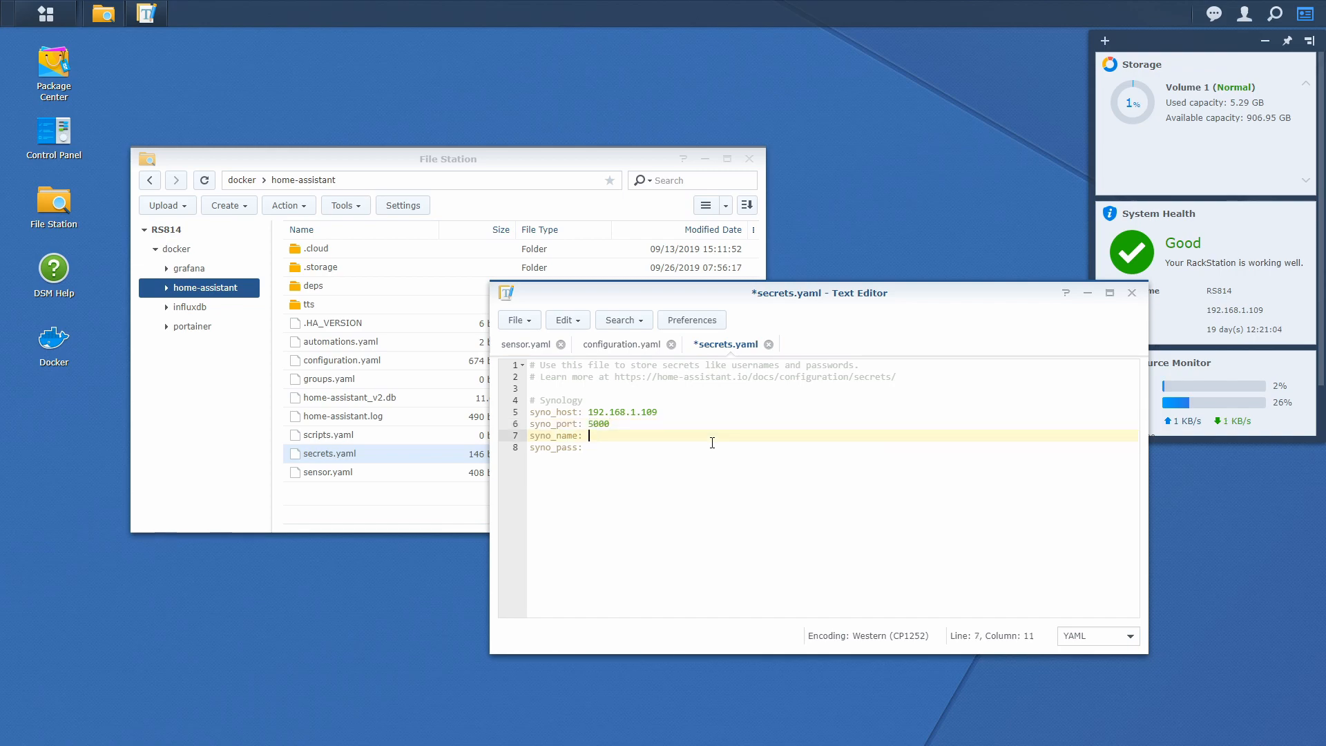
pyautogui.press('Down')
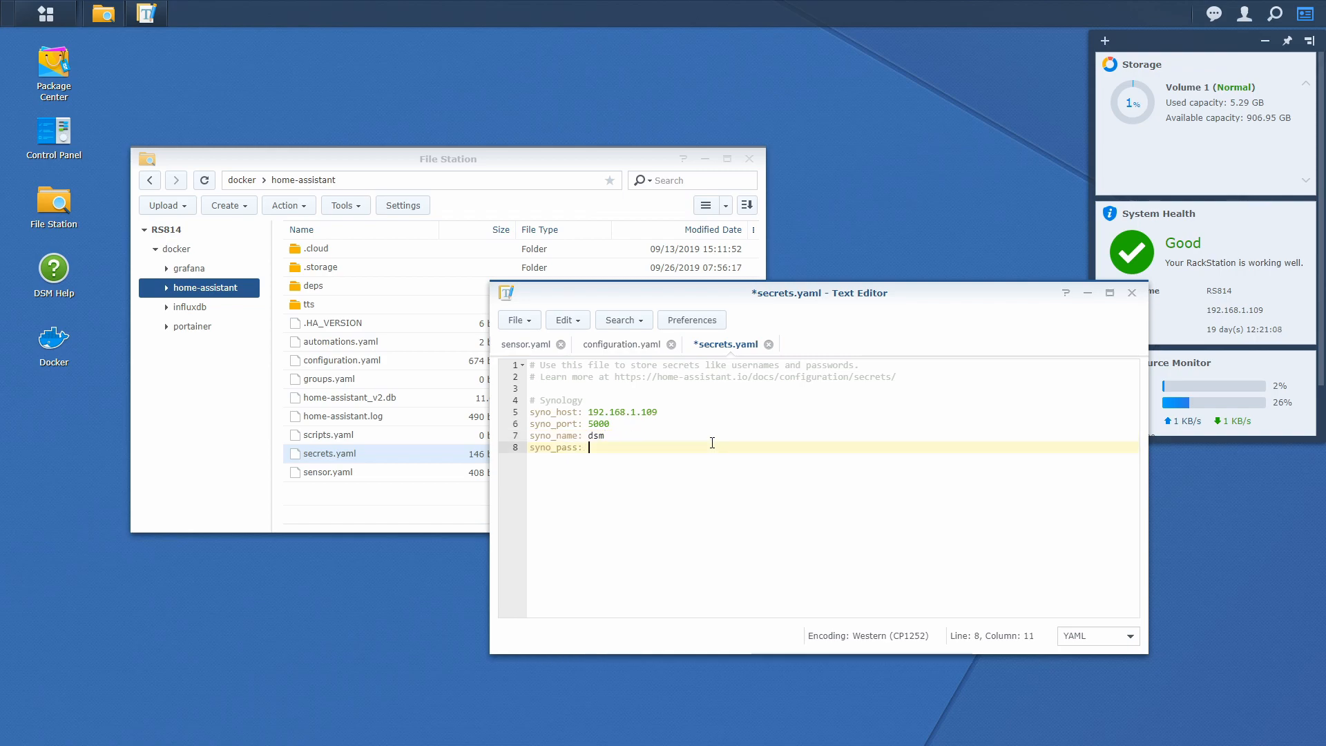
pyautogui.click(527, 323)
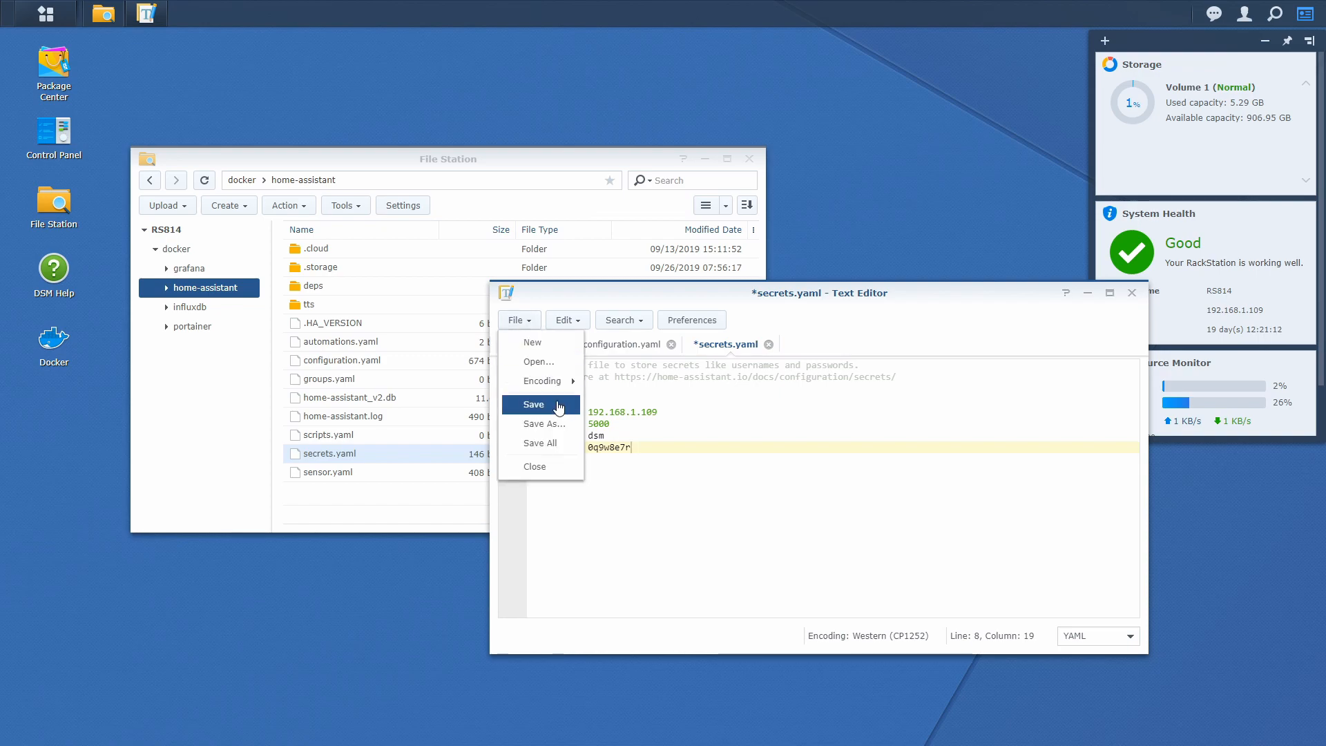
pyautogui.click(558, 406)
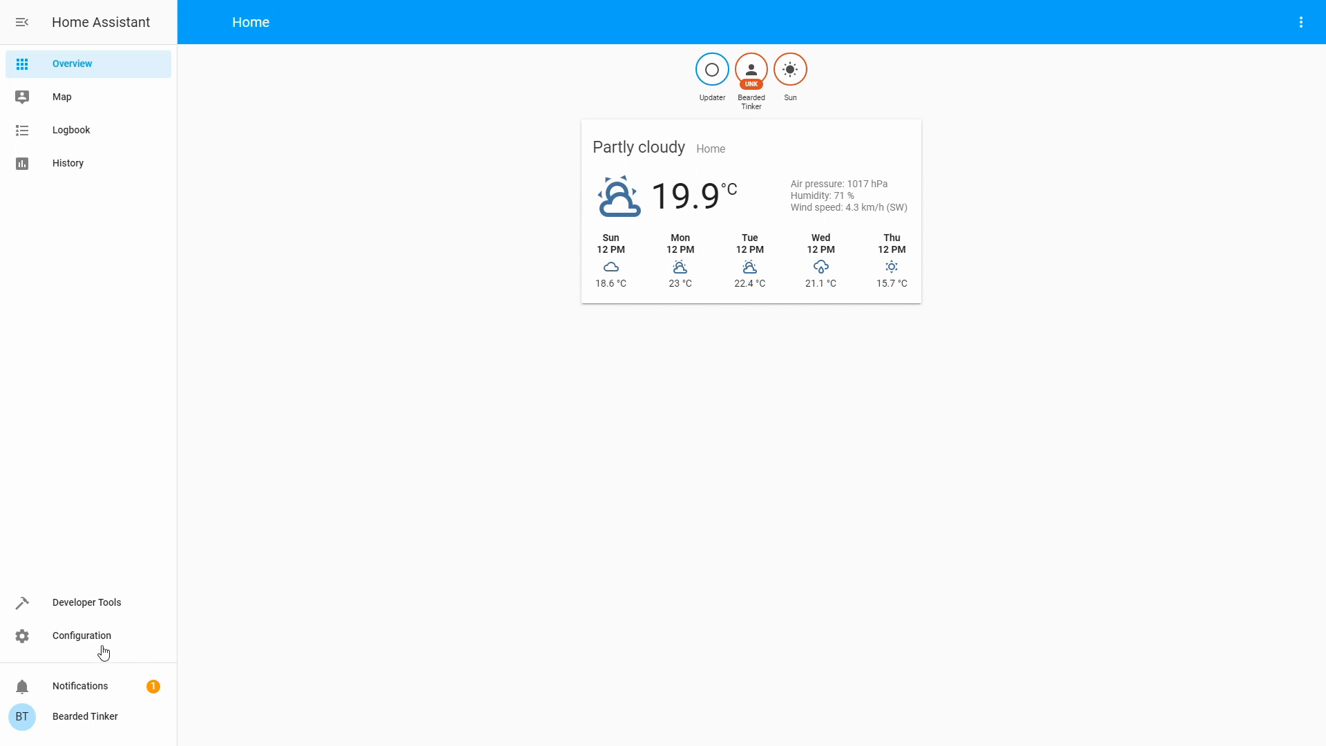
# Go to Configuration and open the Server Control page
pyautogui.click(65, 641)
pyautogui.click(827, 432)
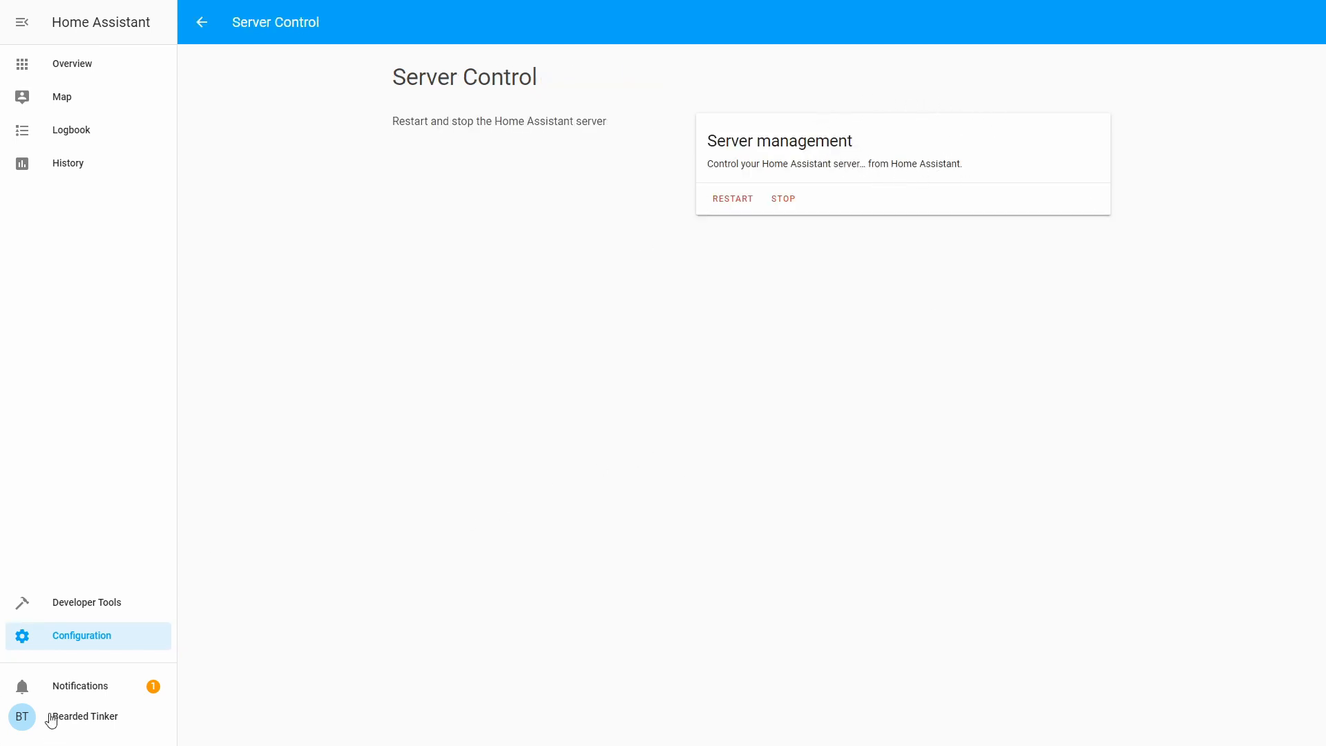
# Turn on Advanced mode in the user profile and go back to Server Control
pyautogui.click(28, 721)
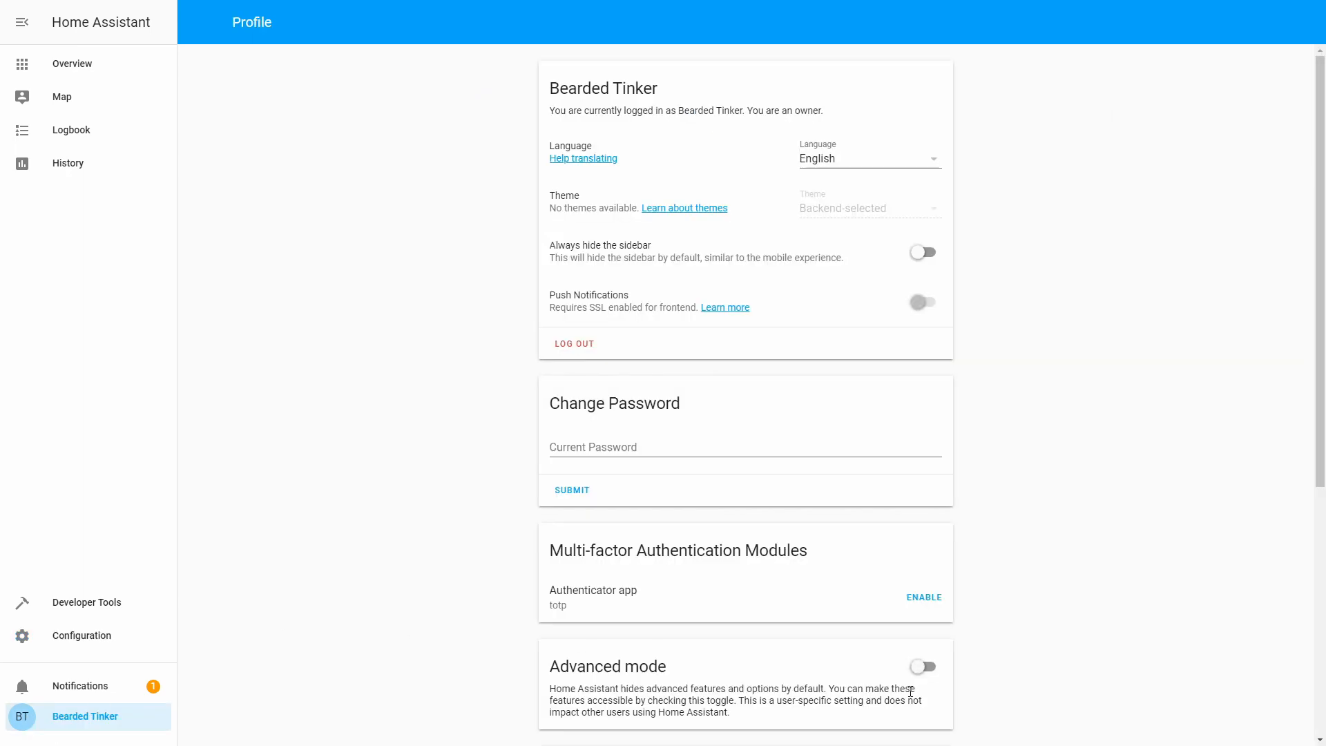
pyautogui.click(930, 666)
pyautogui.click(89, 647)
pyautogui.click(801, 415)
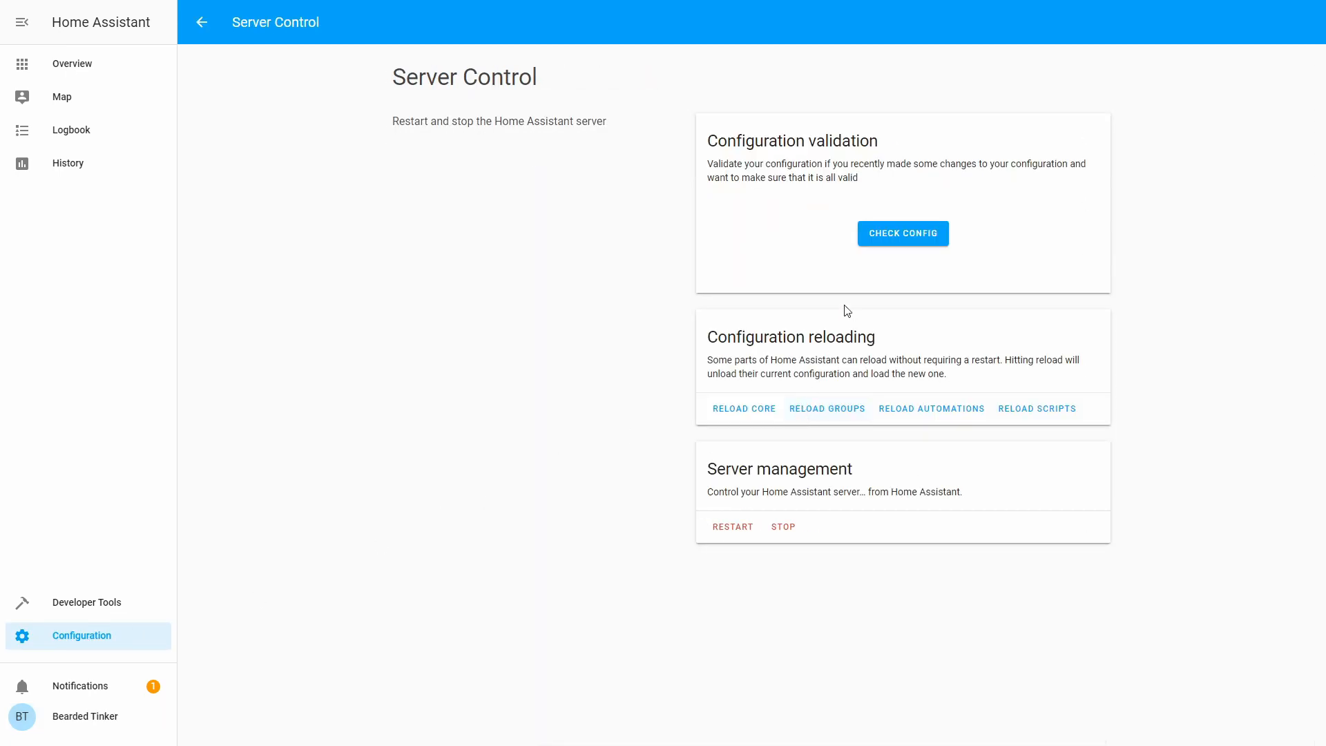
# Check the configuration, restart Home Assistant, and return to the Overview dashboard
pyautogui.click(907, 234)
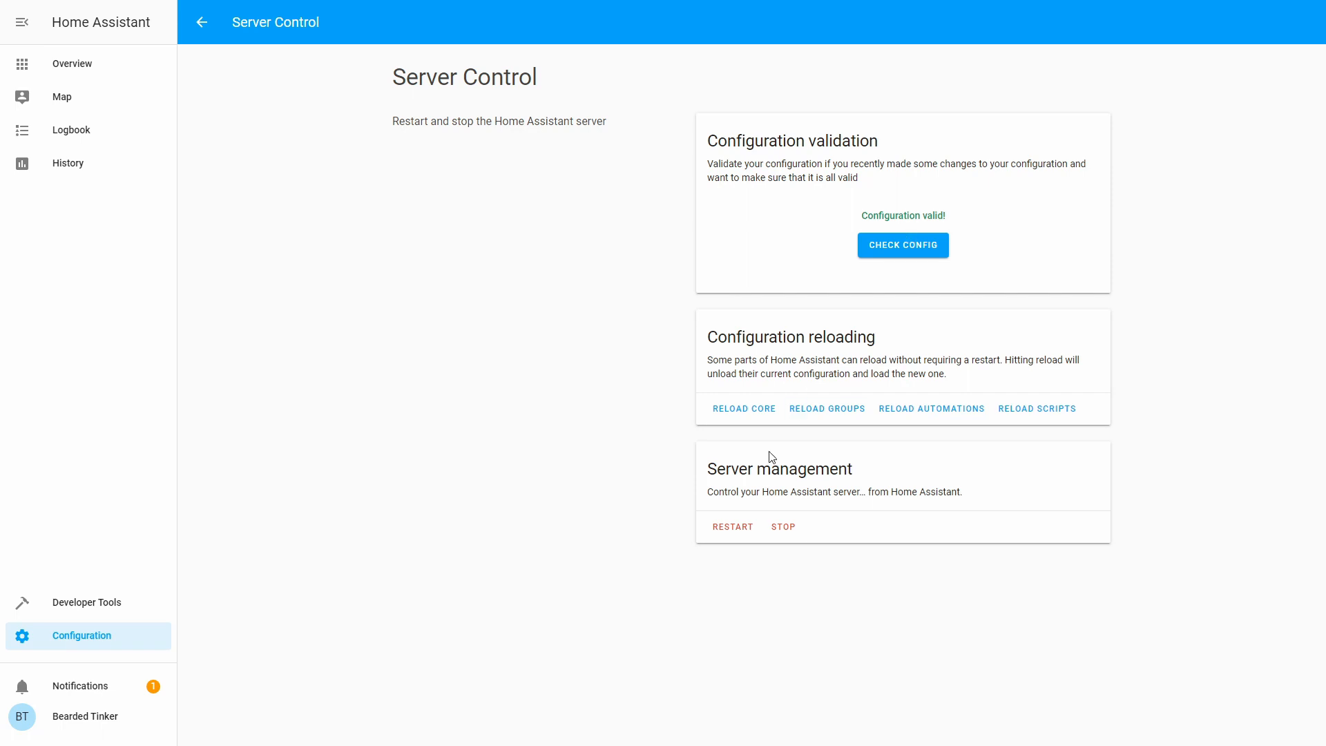
pyautogui.click(740, 526)
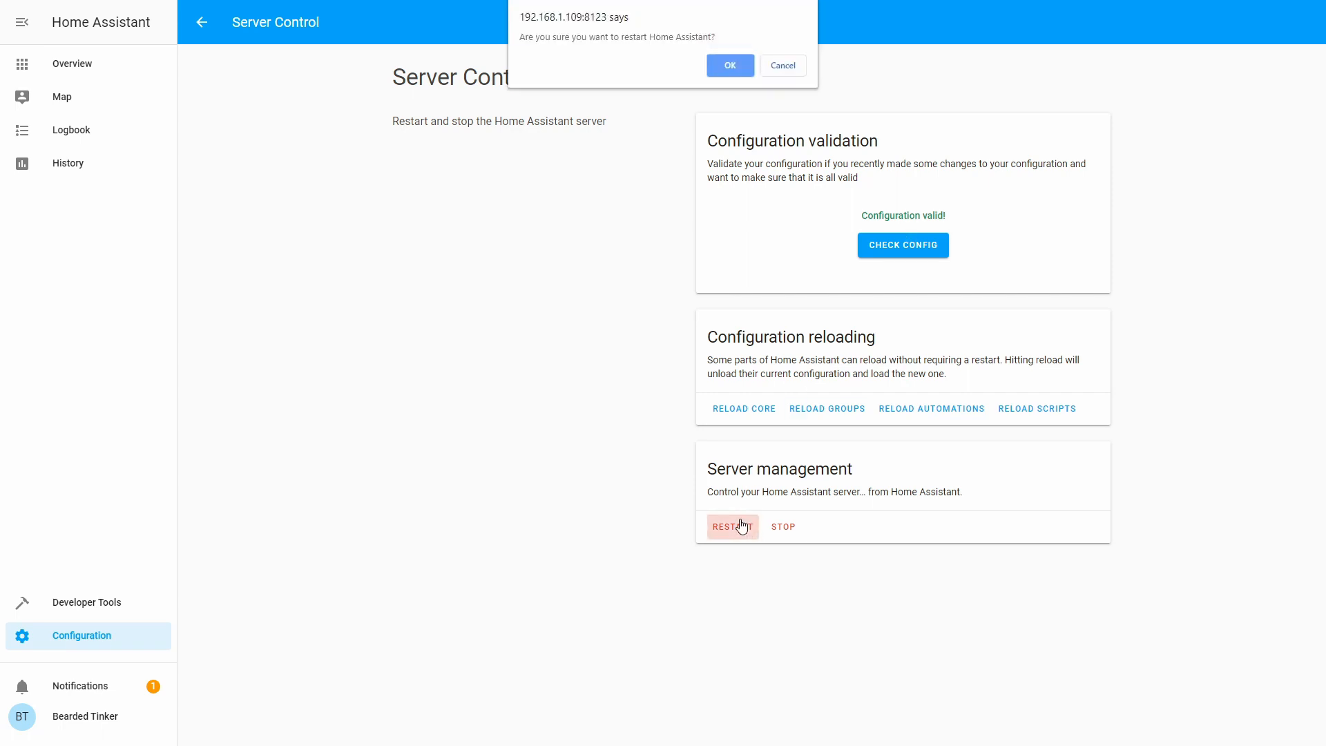
pyautogui.click(731, 69)
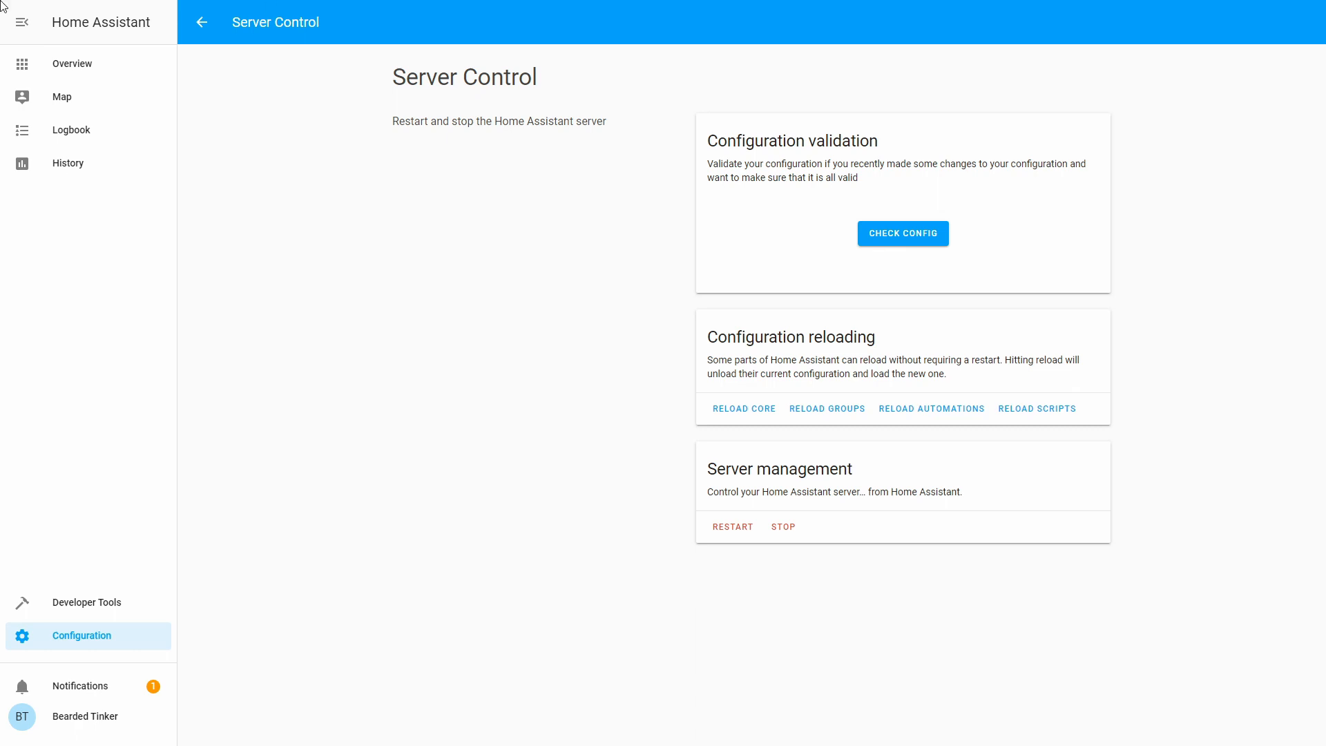
pyautogui.click(81, 75)
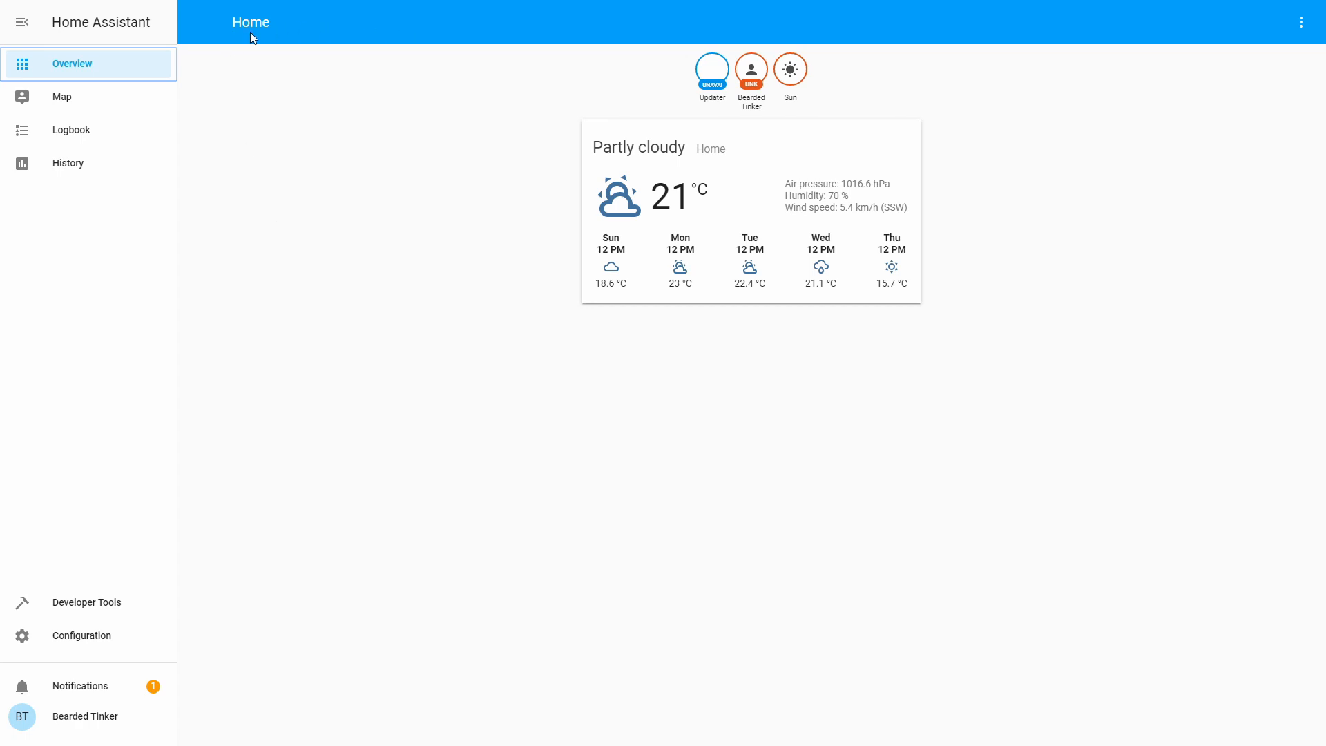
# In dashboard edit mode, add a view titled 'Synology', open it, and start adding a card
pyautogui.click(1300, 22)
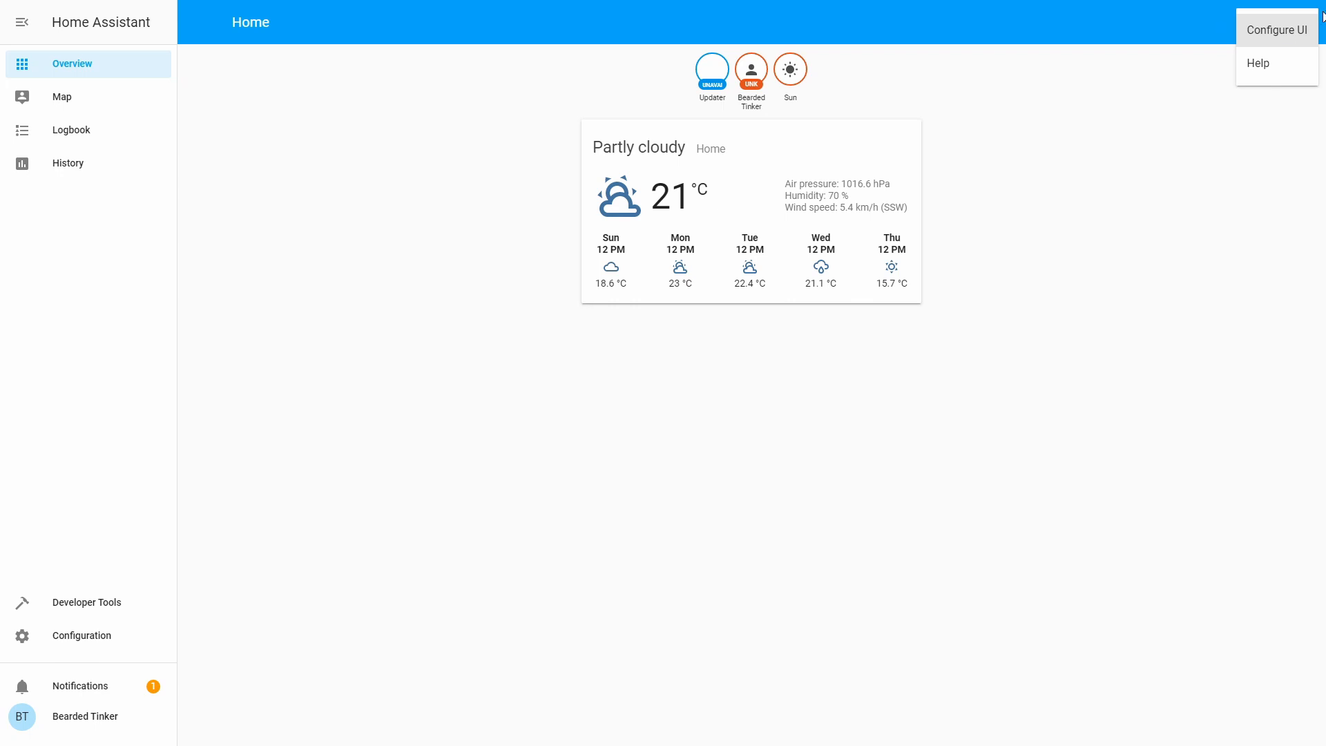
pyautogui.click(1274, 29)
pyautogui.click(358, 59)
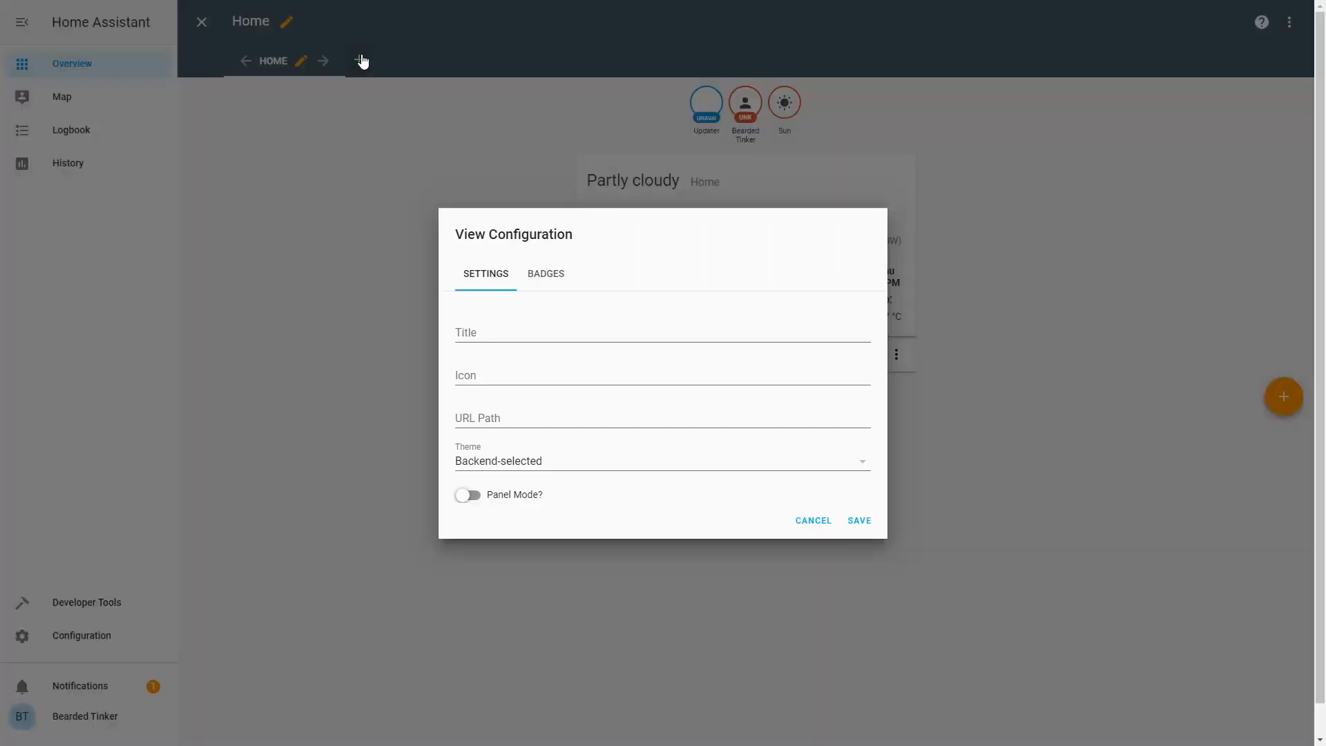
pyautogui.click(541, 336)
pyautogui.write('Sxyno')
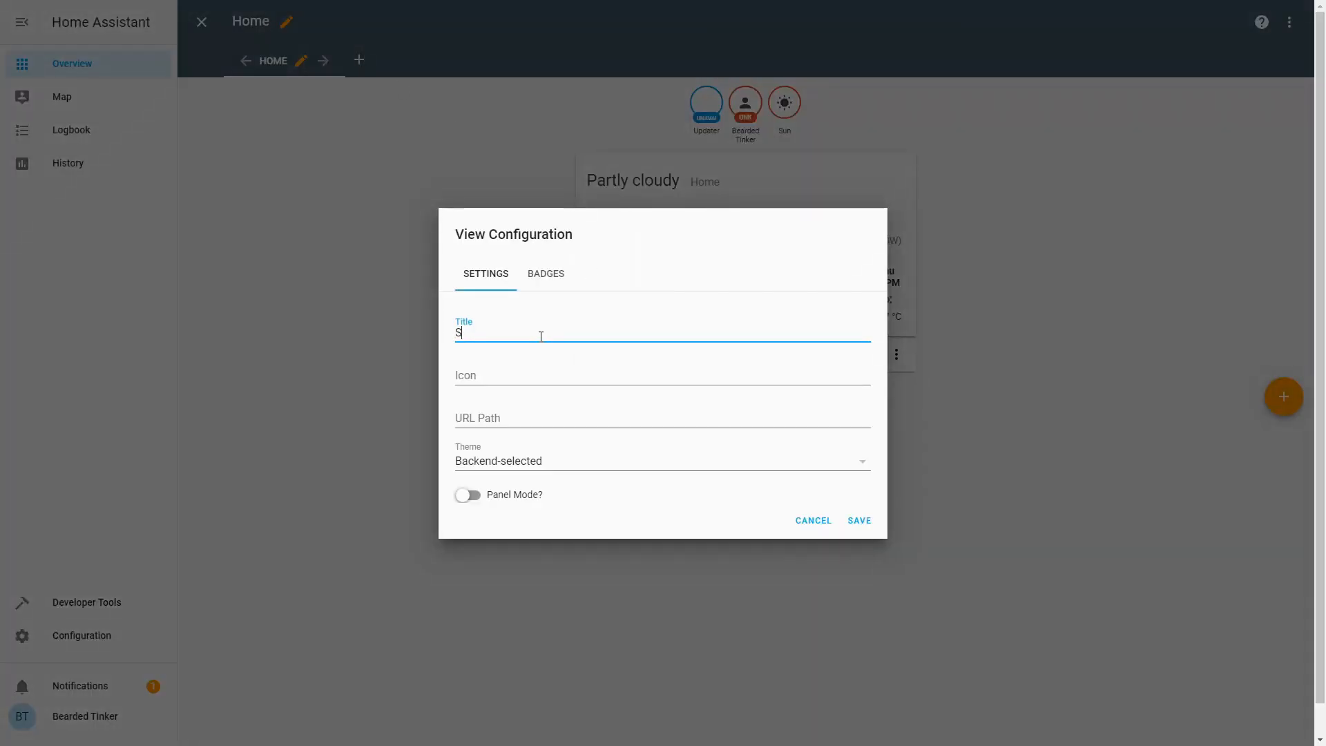
pyautogui.press('BackSpace')
pyautogui.press('BackSpace')
pyautogui.press('BackSpace')
pyautogui.press('BackSpace')
pyautogui.write('ynology')
pyautogui.click(857, 523)
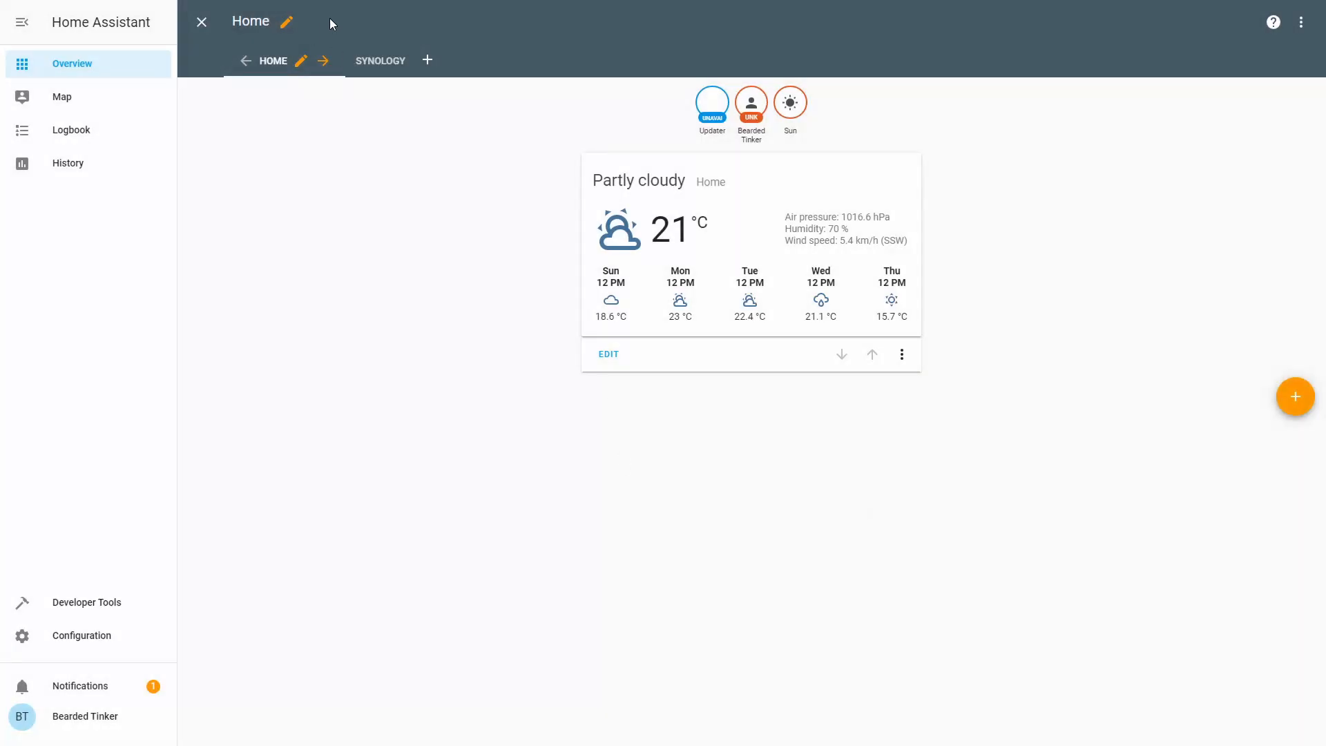
pyautogui.click(367, 69)
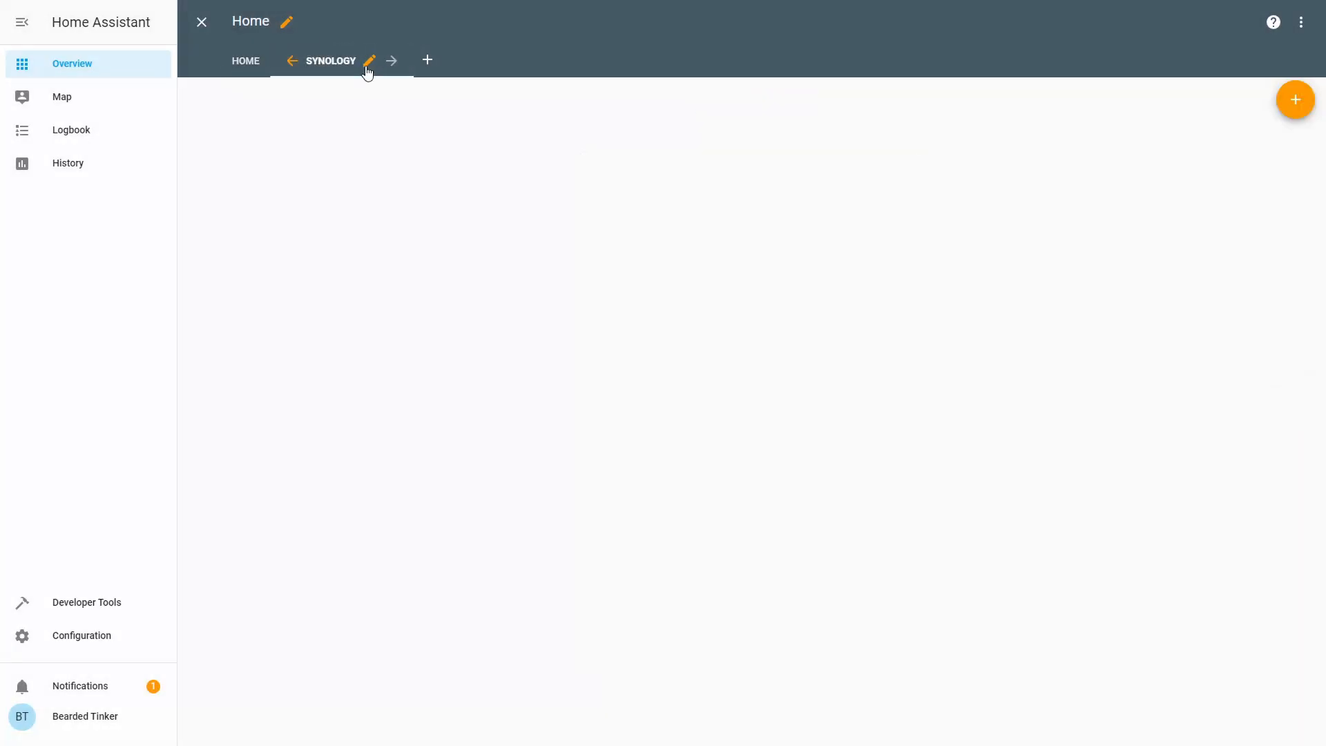
pyautogui.click(1293, 111)
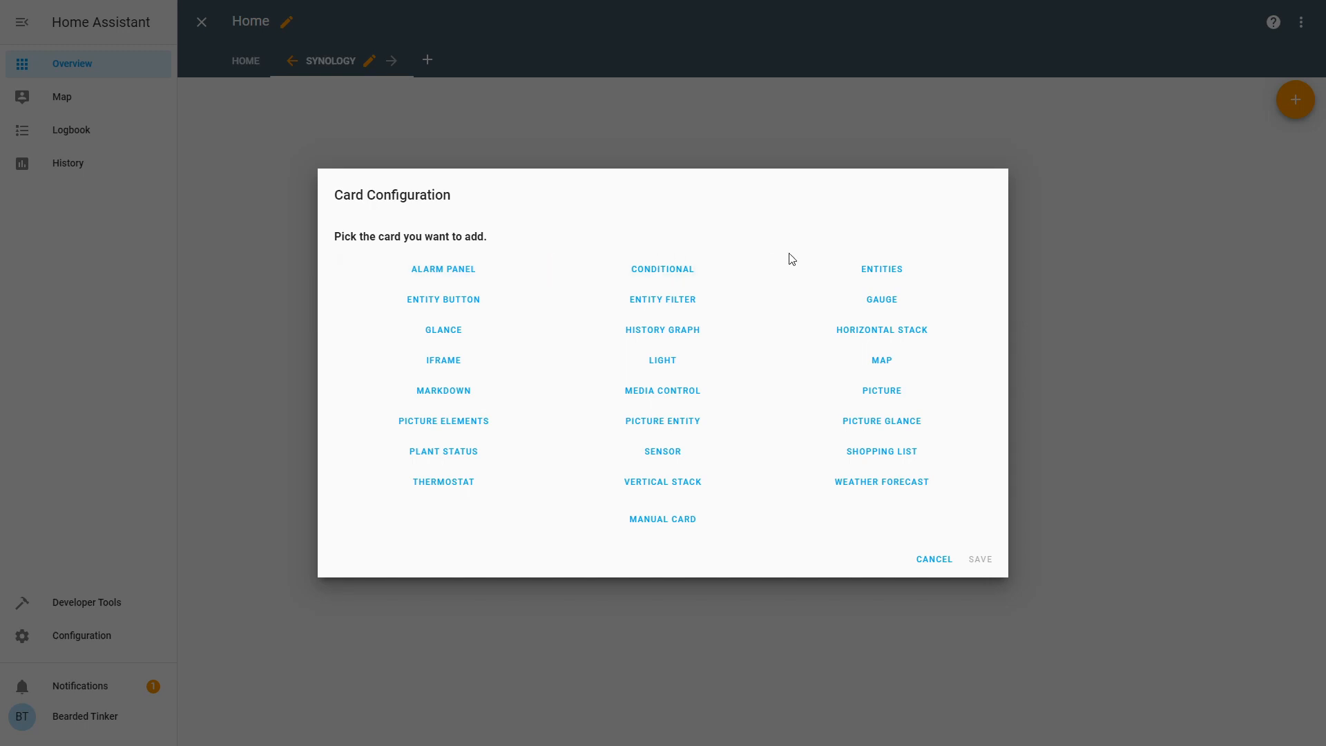
# Choose an Entities card and add Synology DSM CPU Load (Total) and Memory Usage (Real)
pyautogui.click(881, 272)
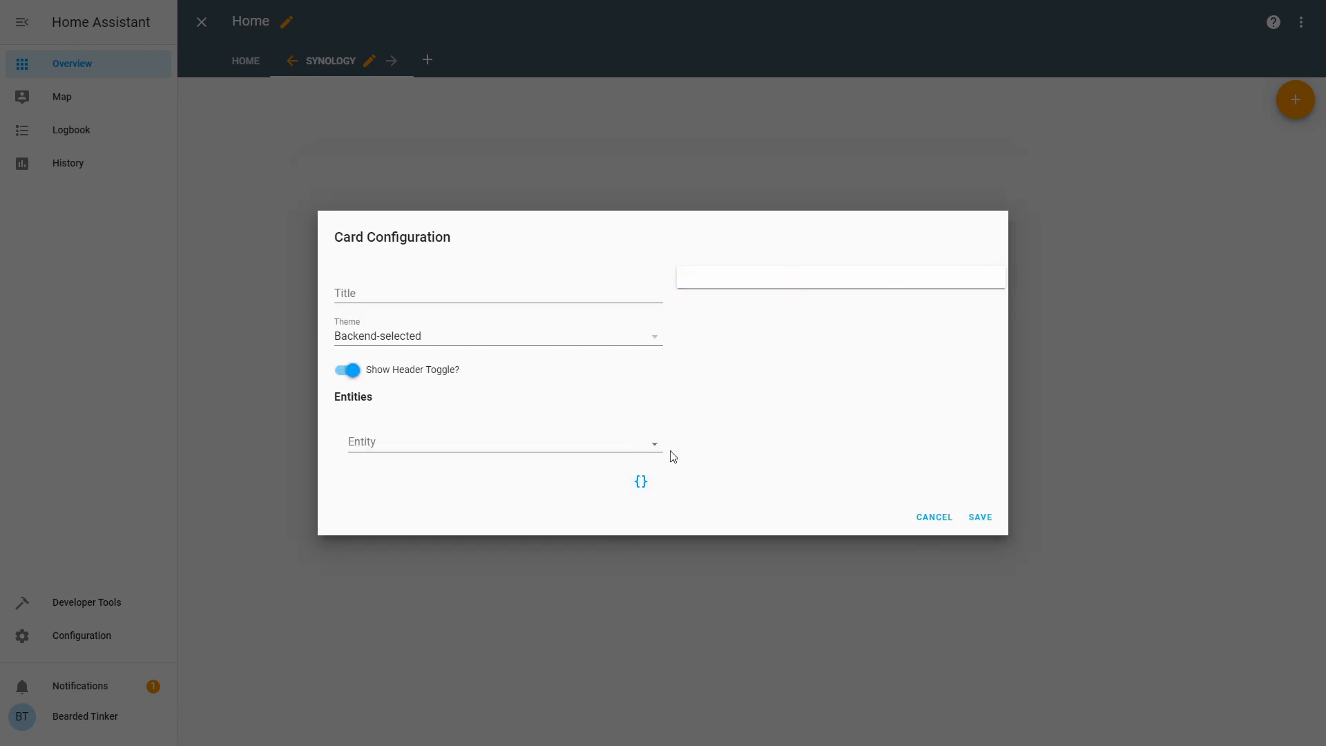
pyautogui.click(656, 442)
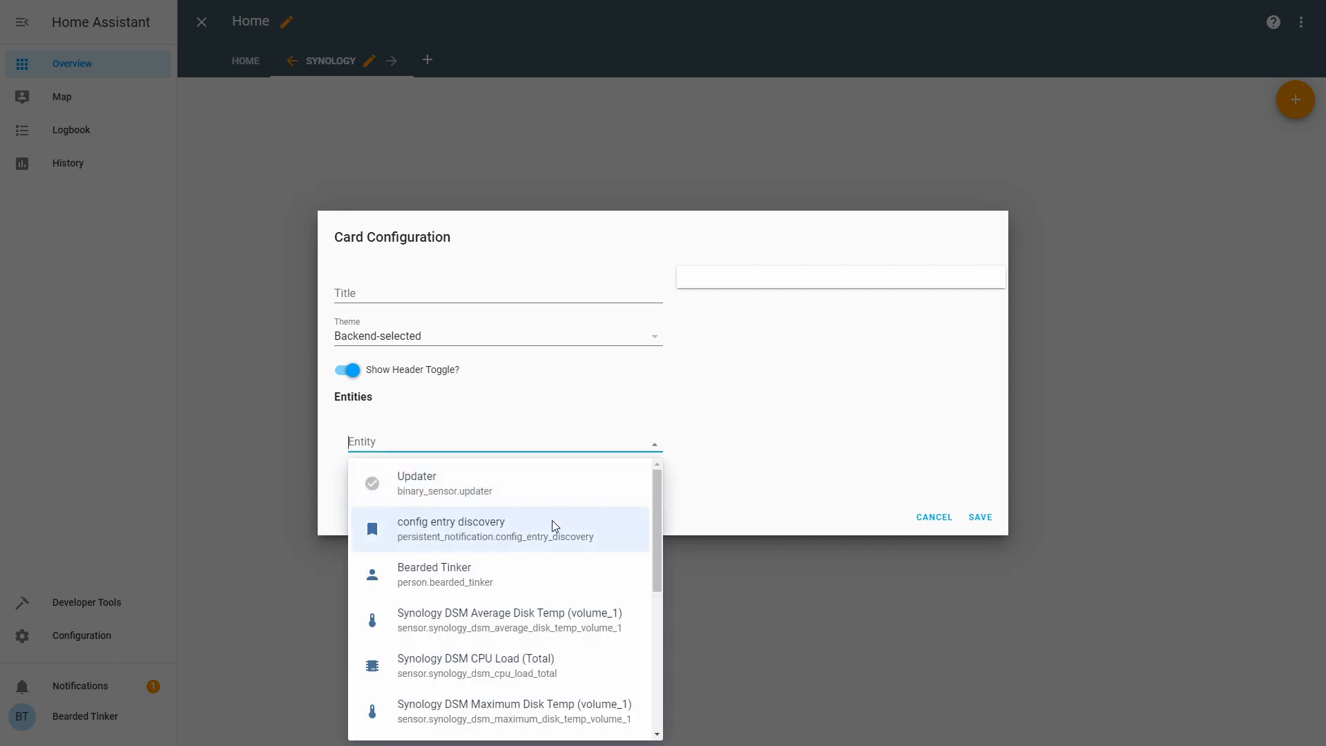
pyautogui.scroll(-1, 552, 524)
pyautogui.scroll(-1, 555, 526)
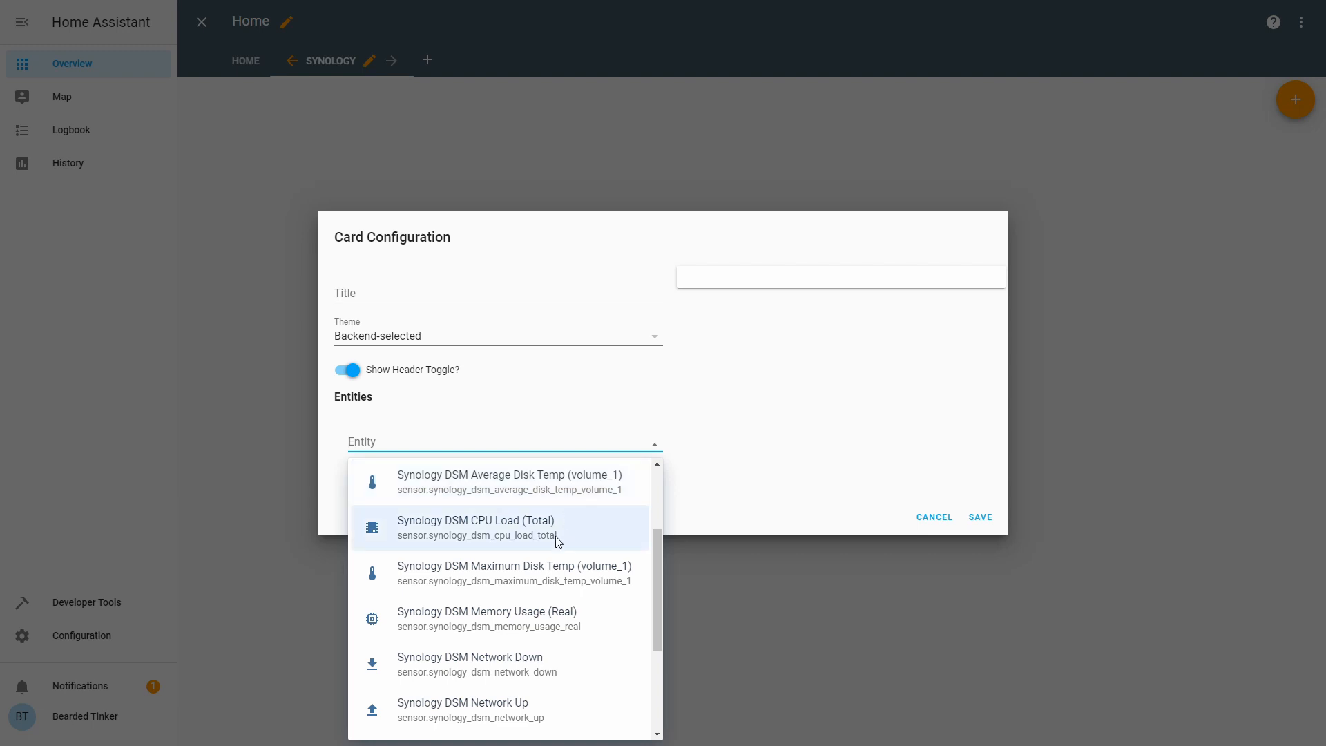
pyautogui.click(566, 519)
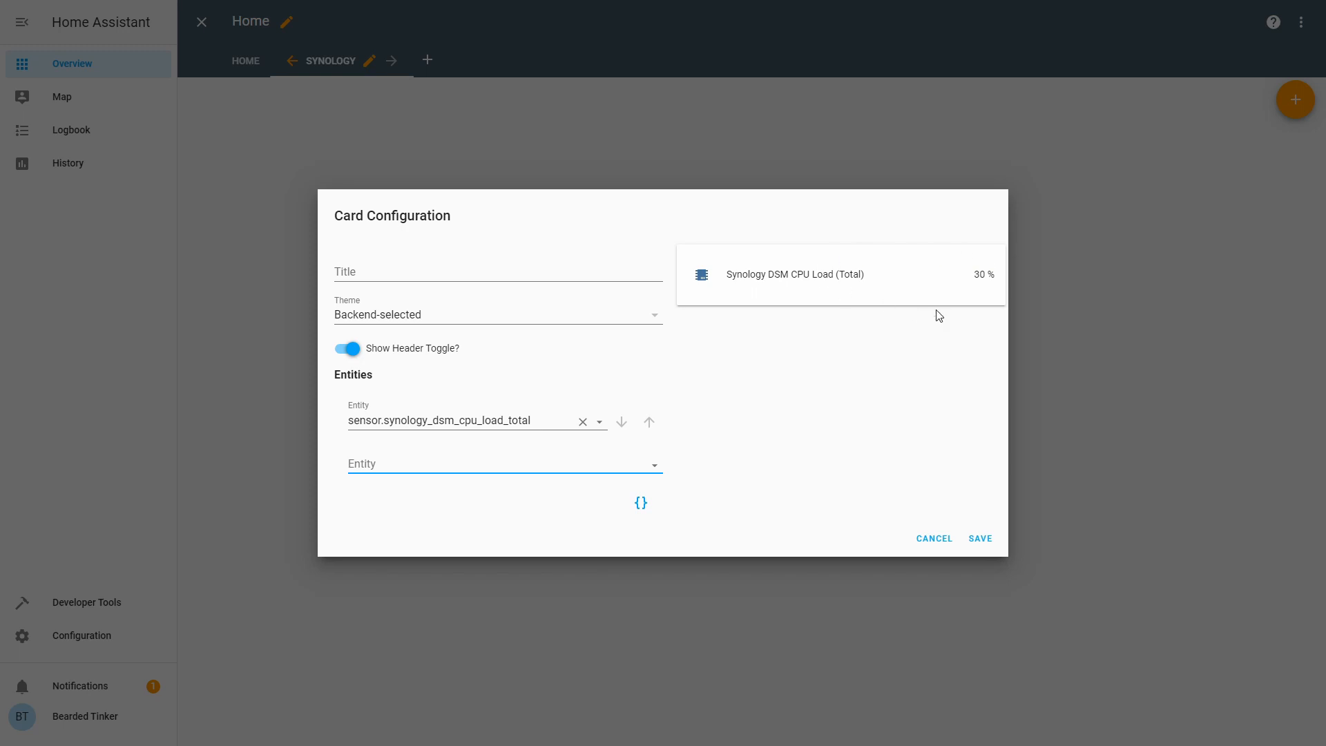
pyautogui.click(654, 465)
pyautogui.scroll(-2, 553, 618)
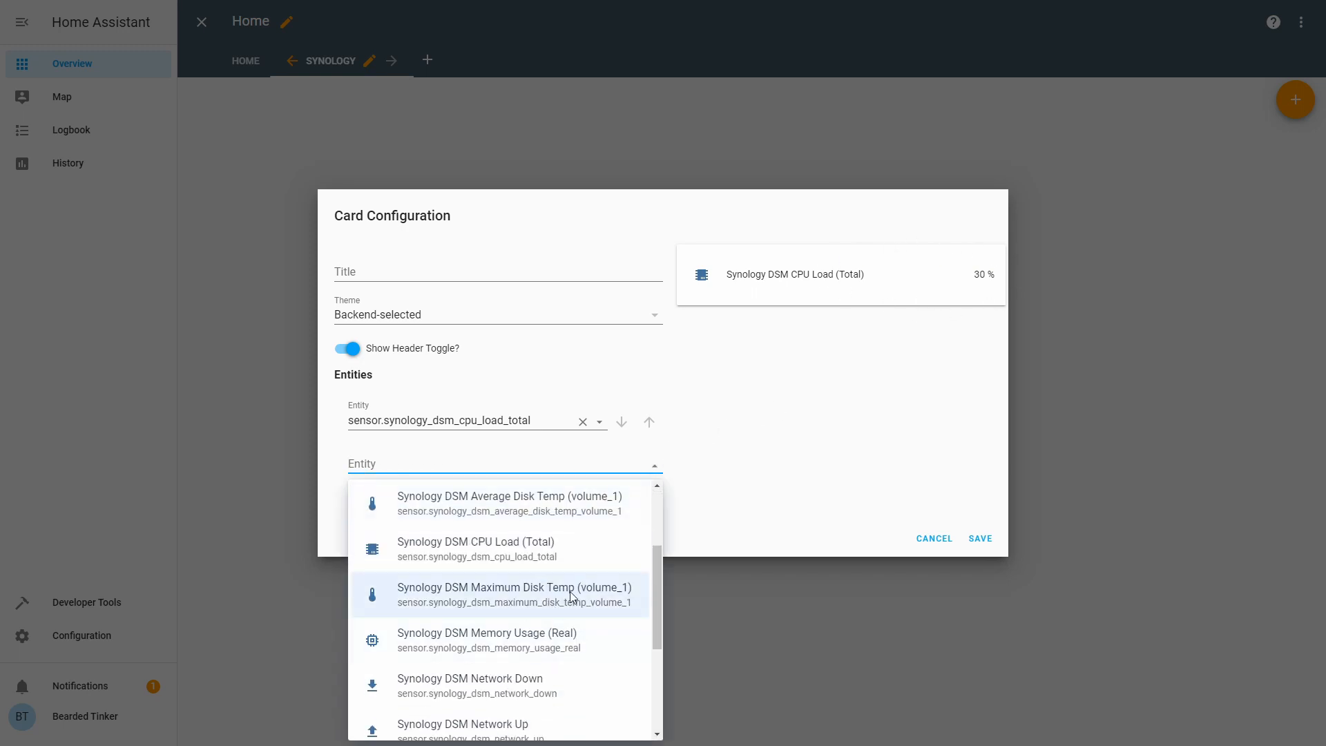
pyautogui.click(544, 631)
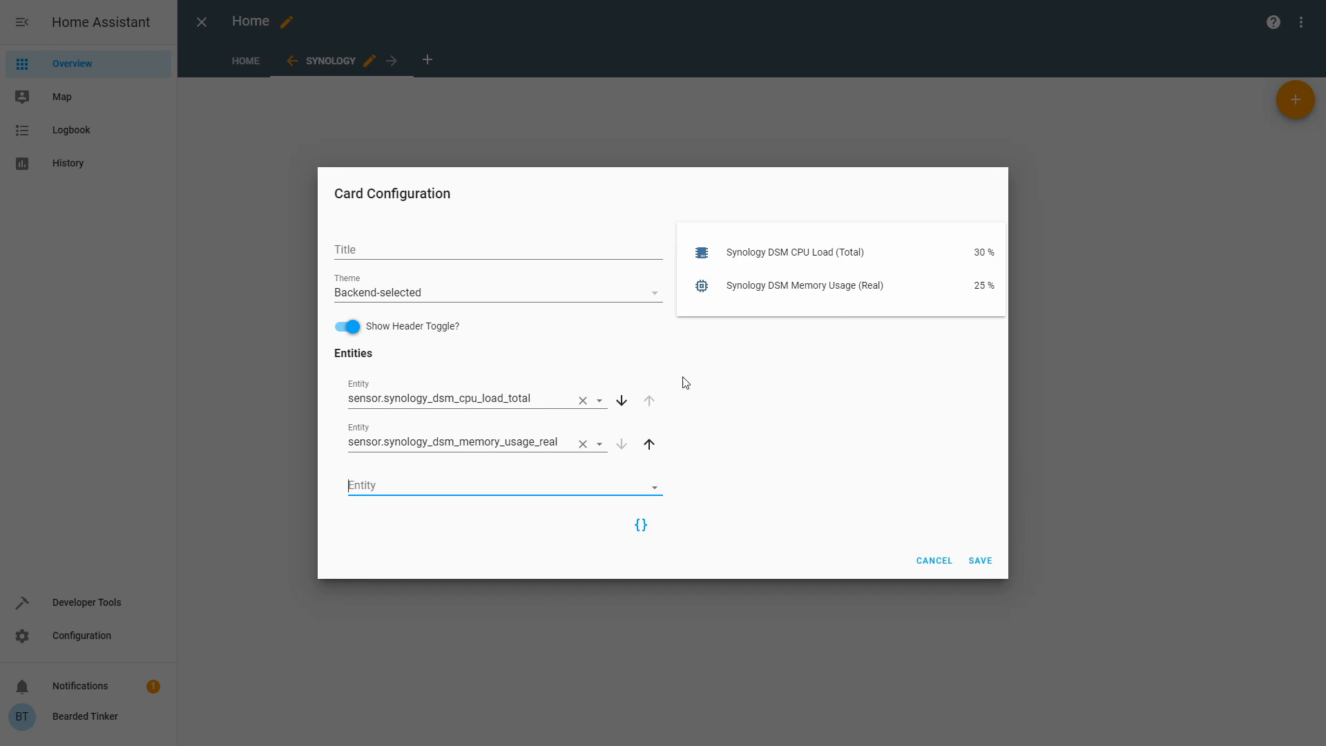
# Add the Synology DSM Network Up and Network Down sensors to the card
pyautogui.click(654, 487)
pyautogui.scroll(-2, 476, 610)
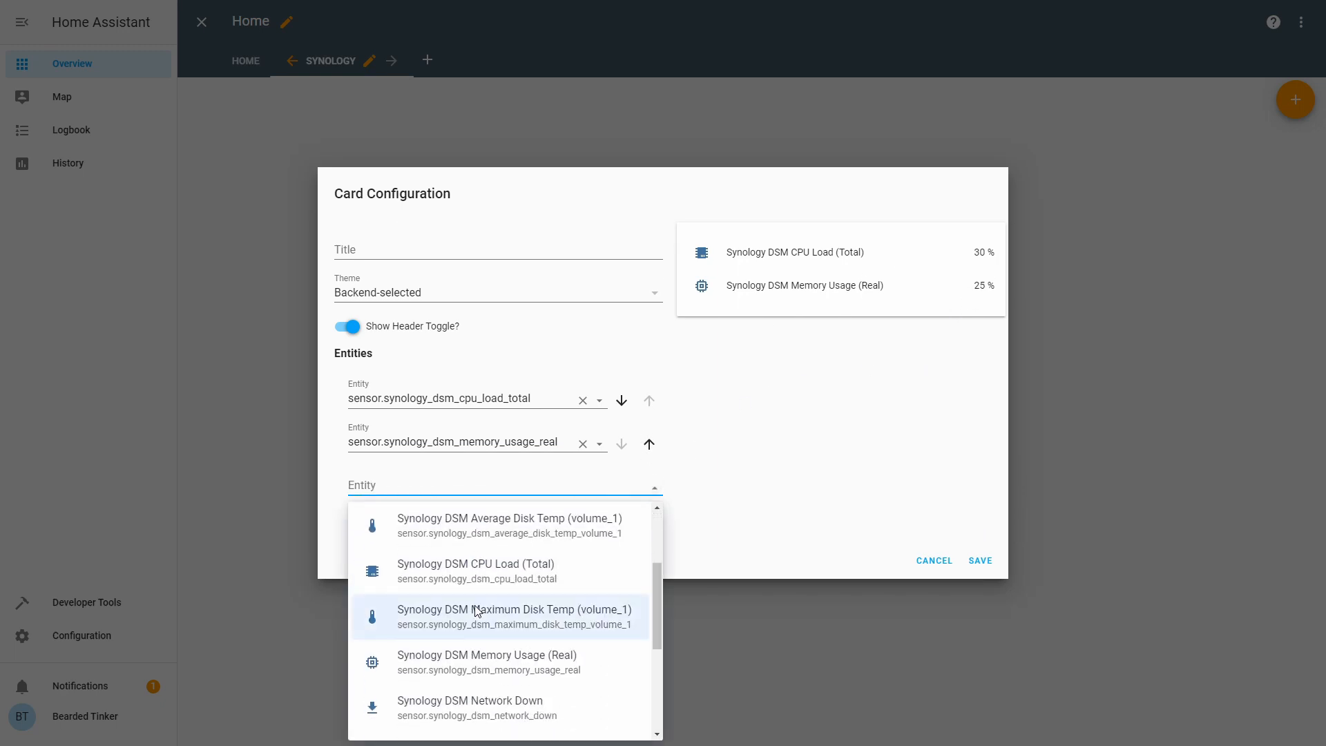
pyautogui.scroll(-2, 563, 652)
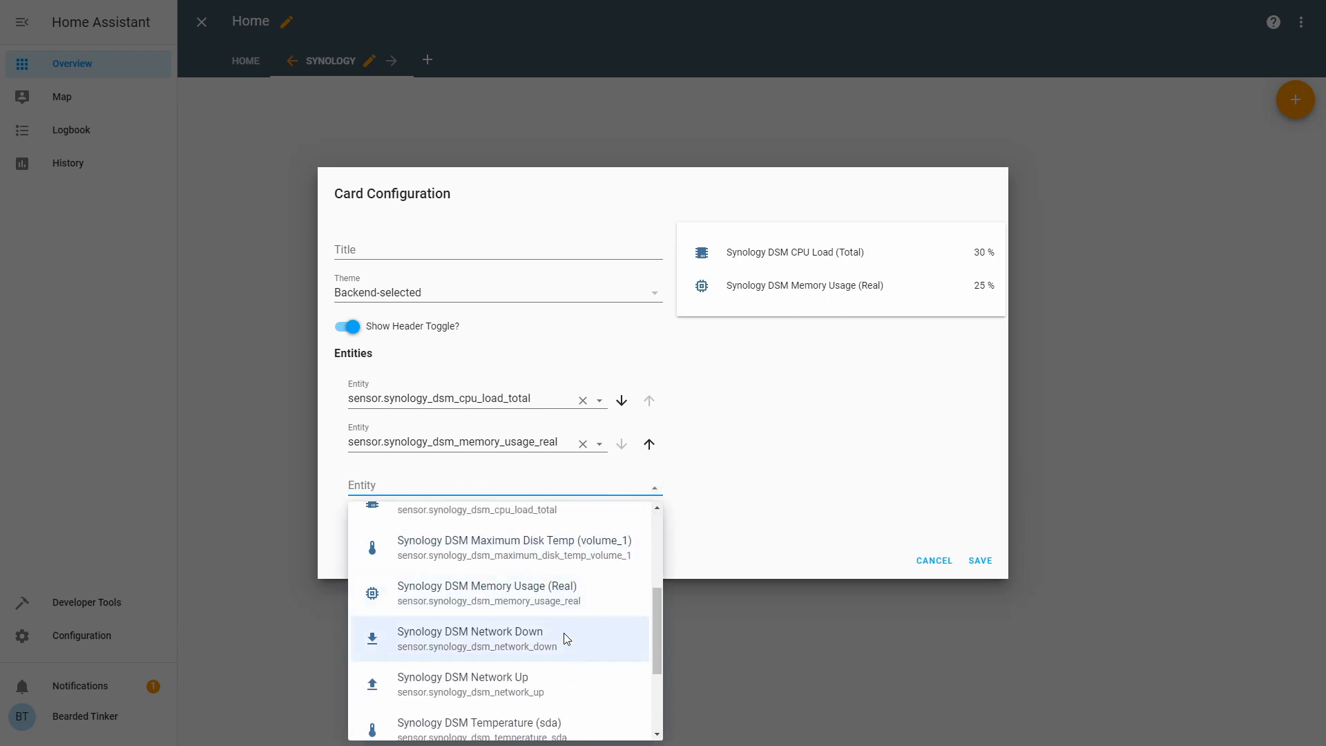
pyautogui.click(520, 670)
pyautogui.click(651, 513)
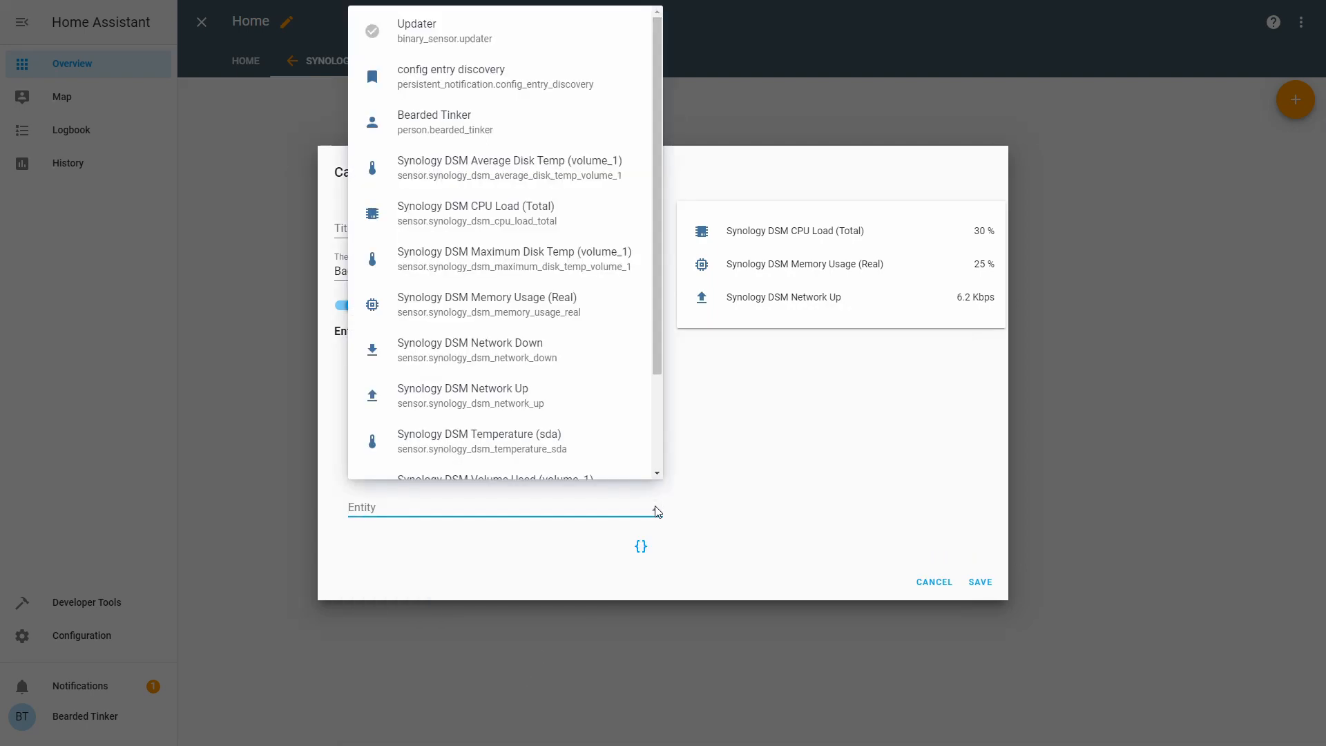
pyautogui.click(531, 348)
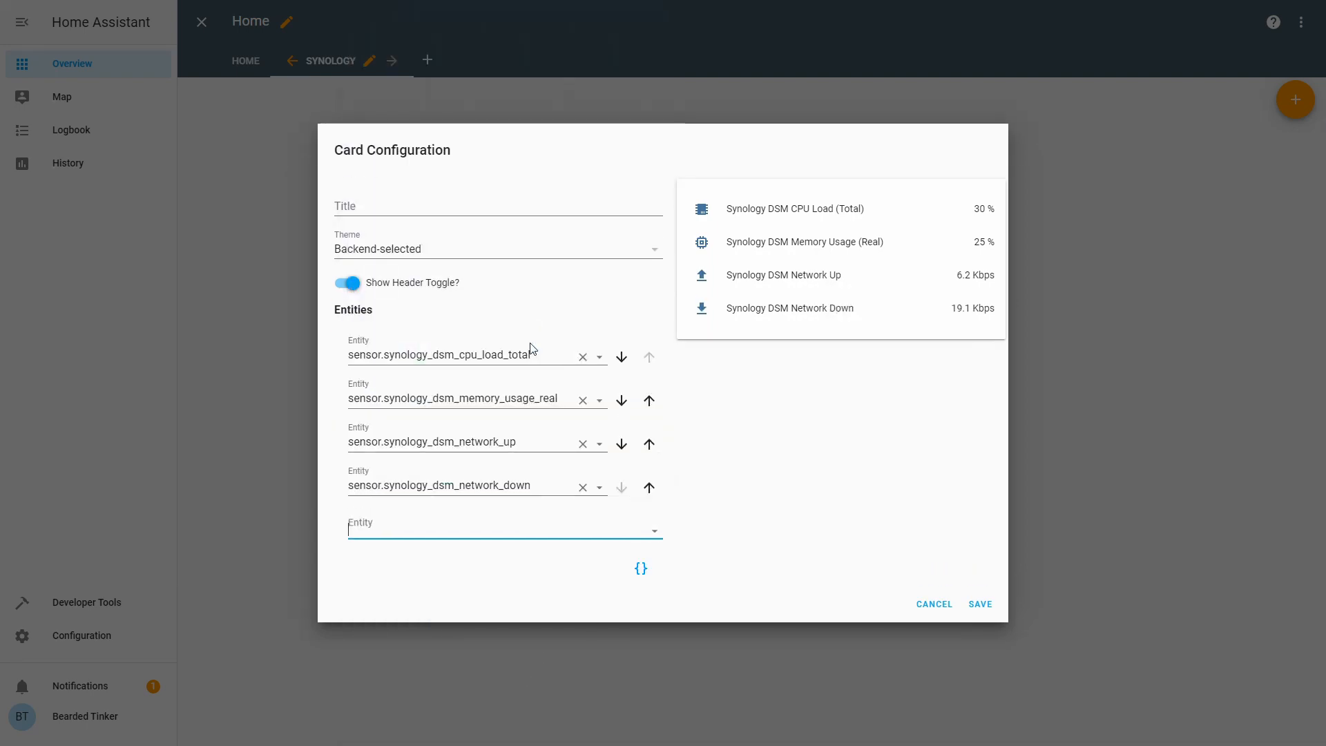
# Add Temperature (sda), Average Disk Temp and Maximum Disk Temp (volume_1) to the card
pyautogui.click(653, 530)
pyautogui.scroll(-3, 521, 415)
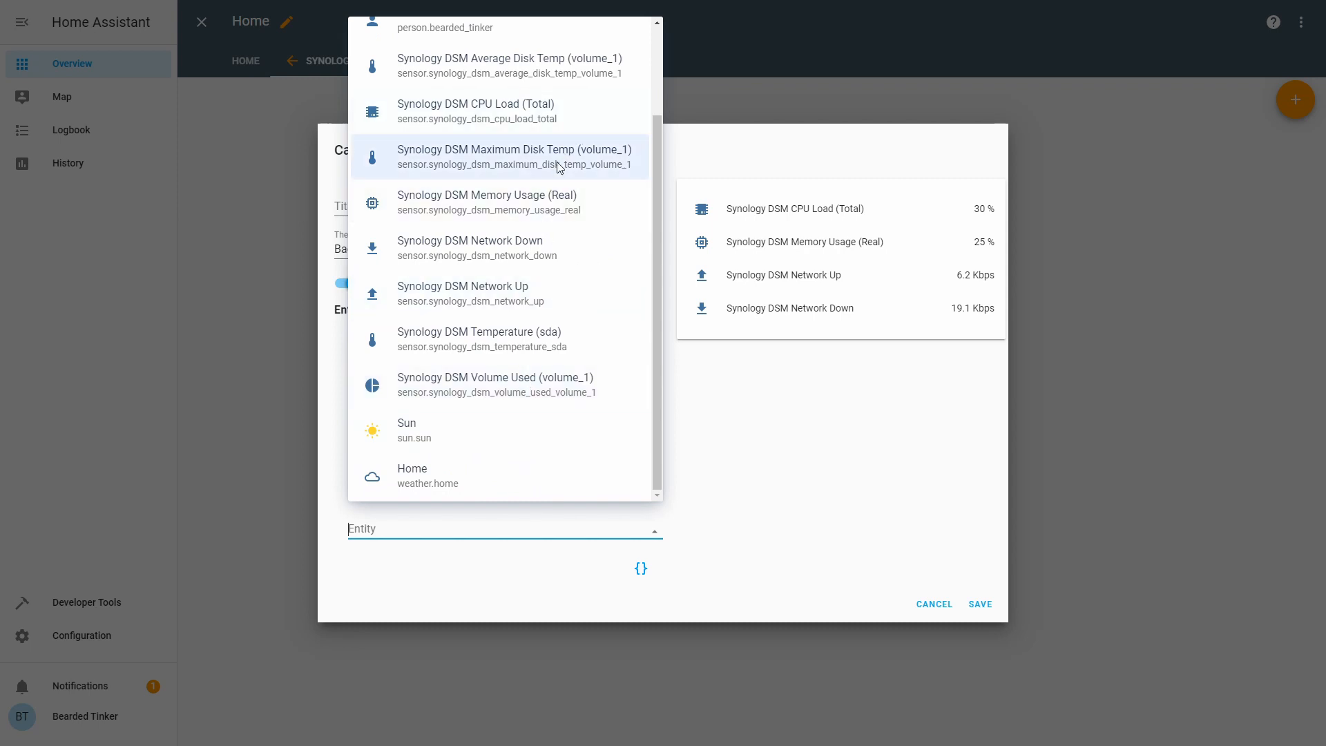
pyautogui.click(543, 346)
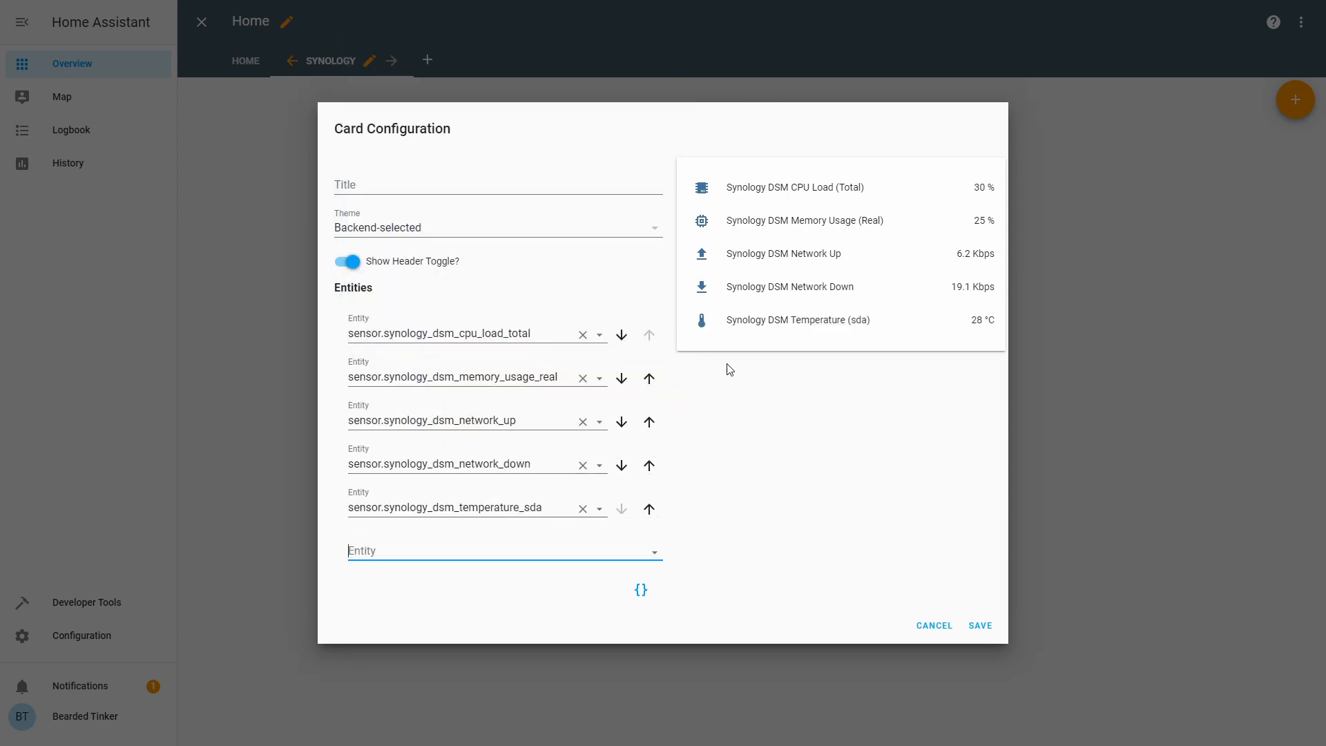
pyautogui.click(659, 559)
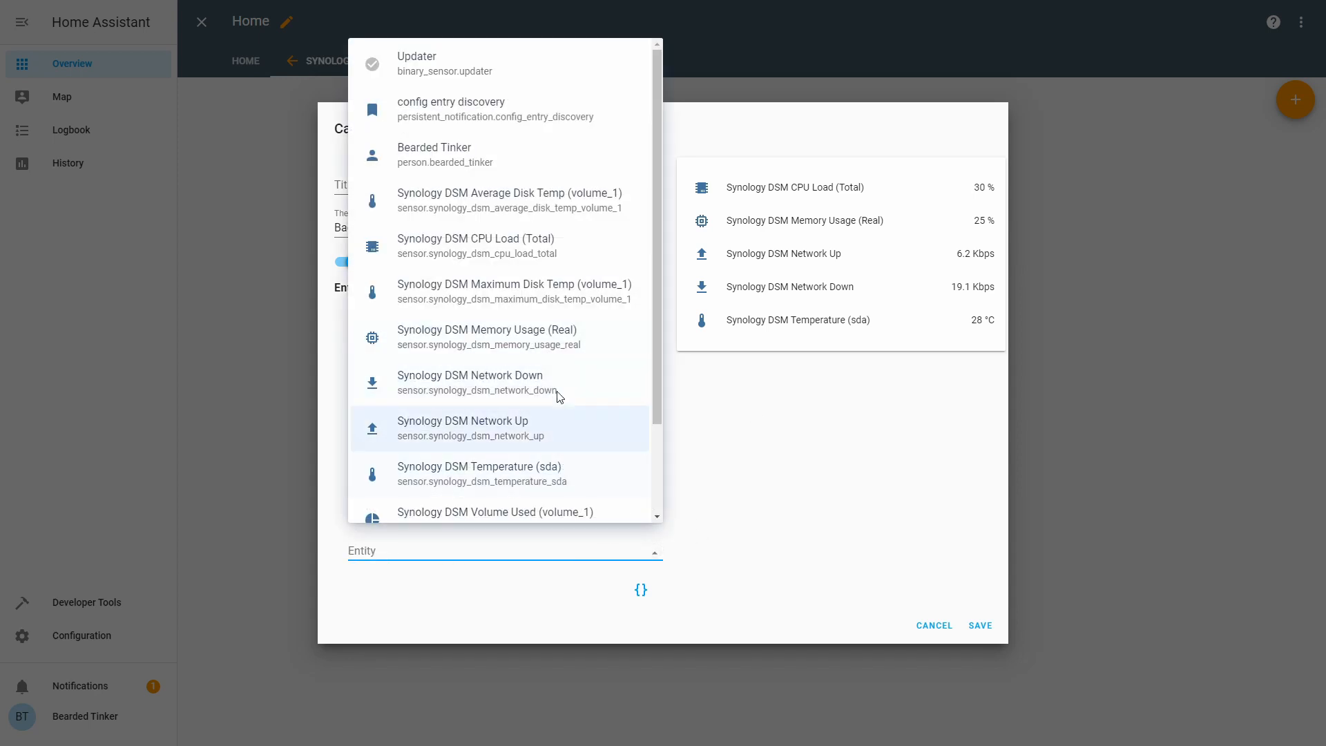
pyautogui.click(546, 200)
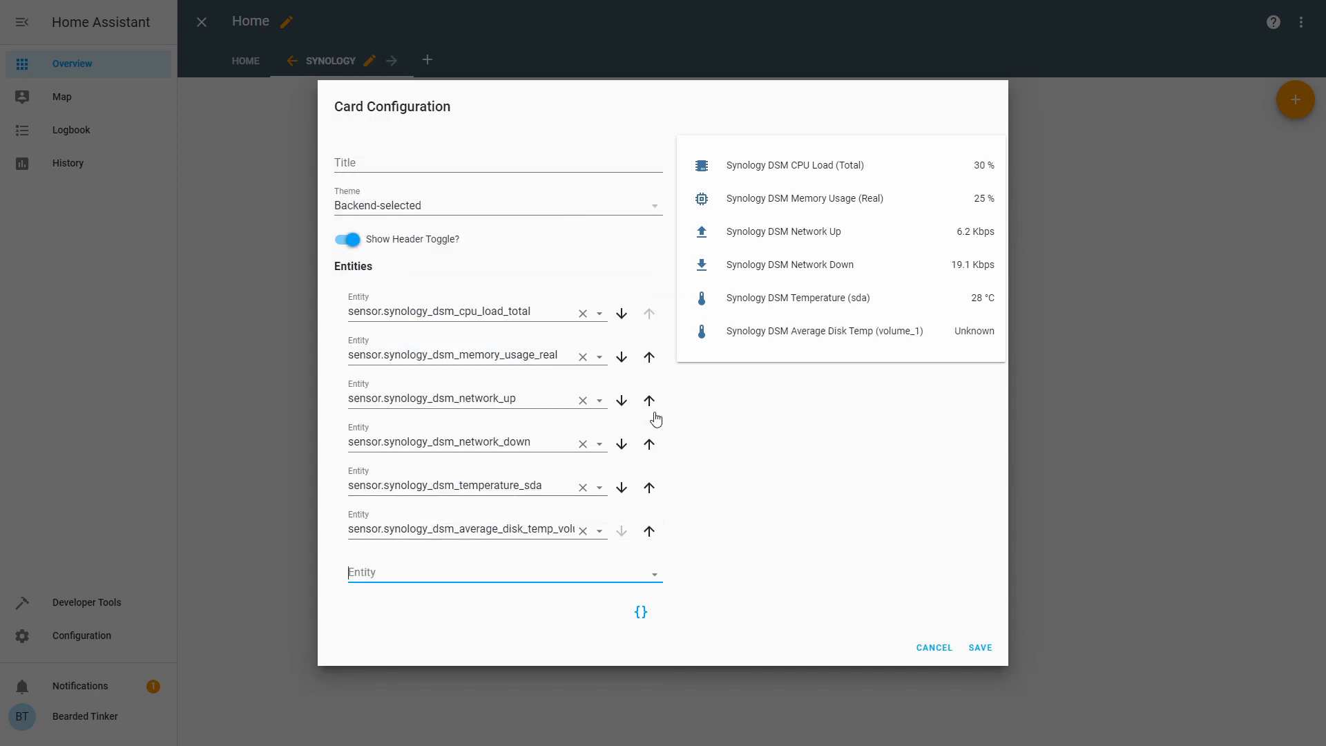
pyautogui.click(655, 574)
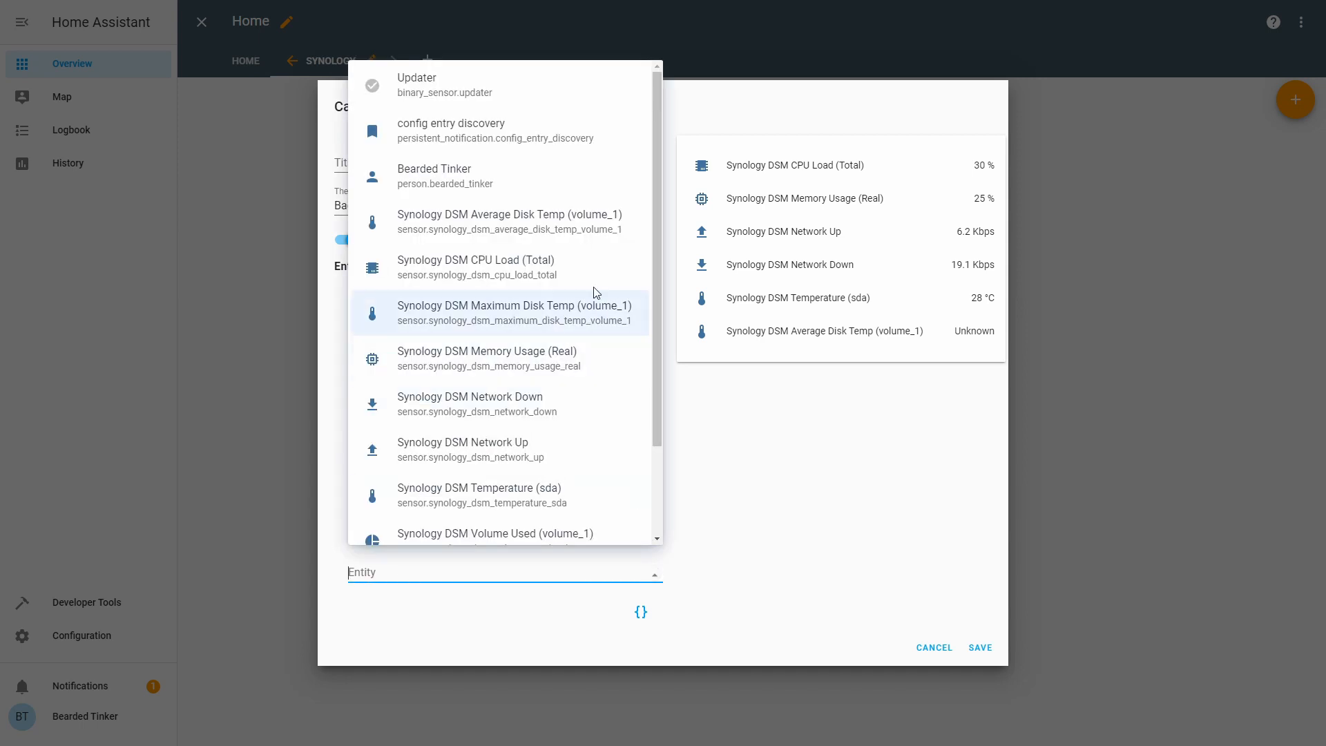
pyautogui.click(598, 325)
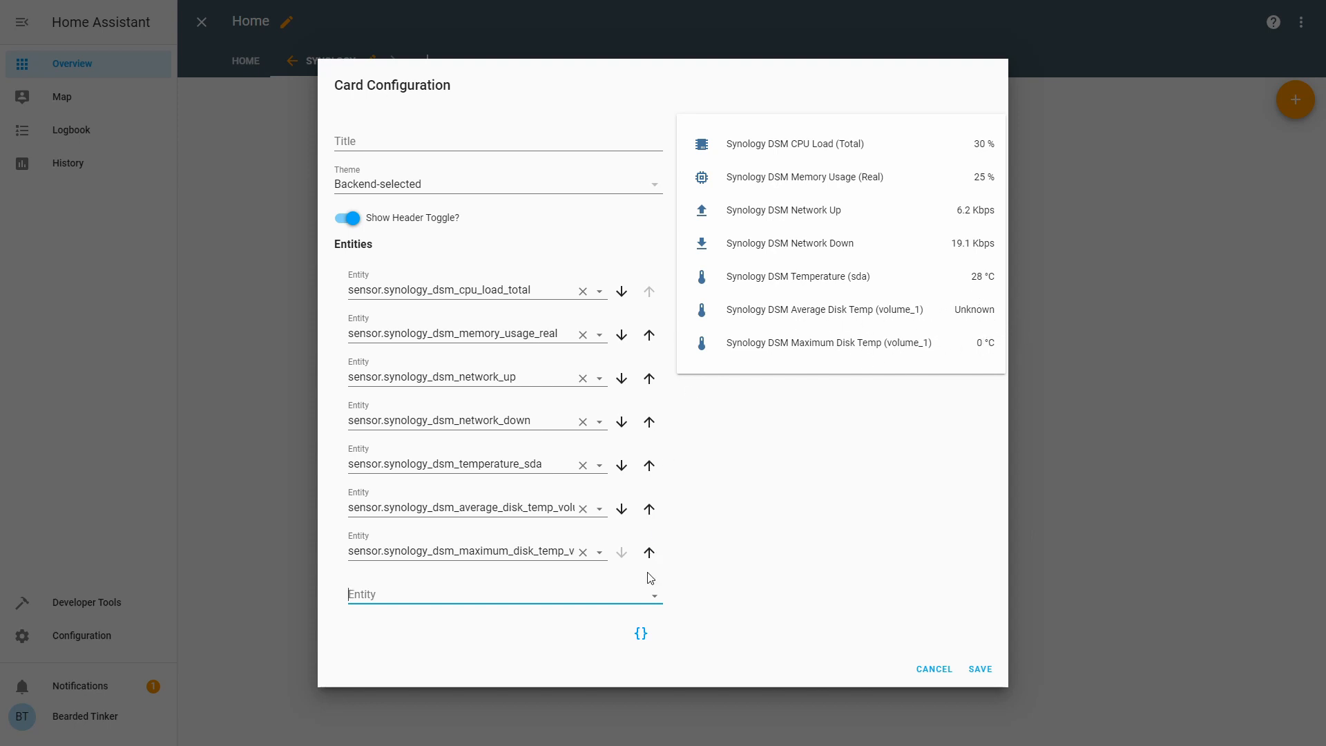
# Add Volume Used (volume_1) and save the card to the Synology view
pyautogui.click(654, 593)
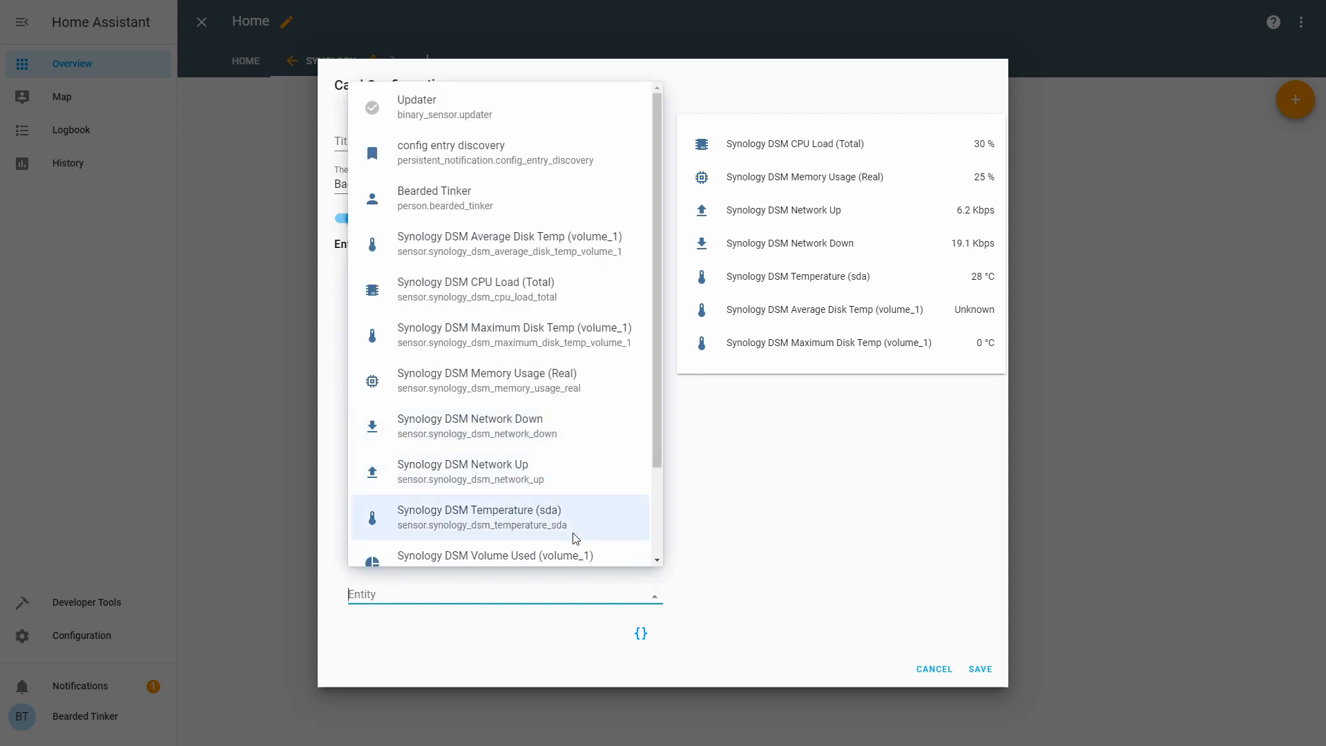
pyautogui.scroll(-1, 561, 514)
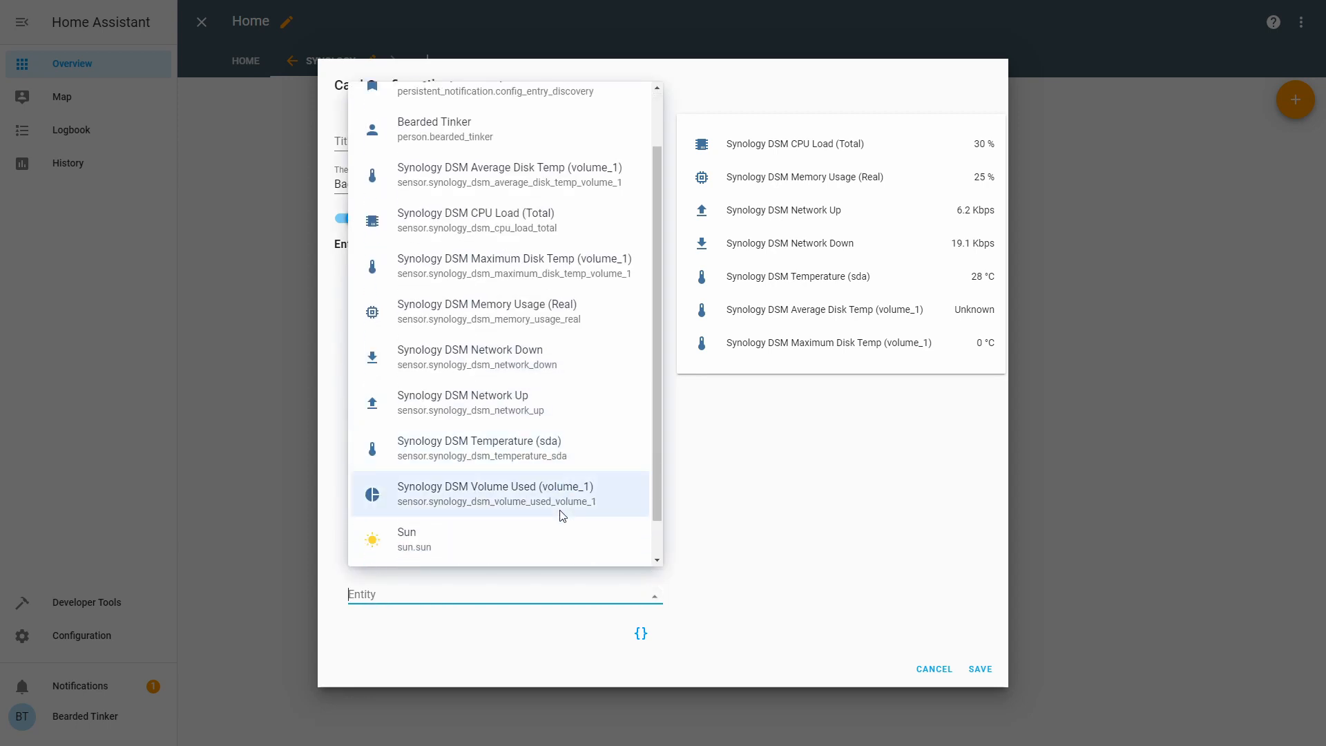
pyautogui.click(558, 500)
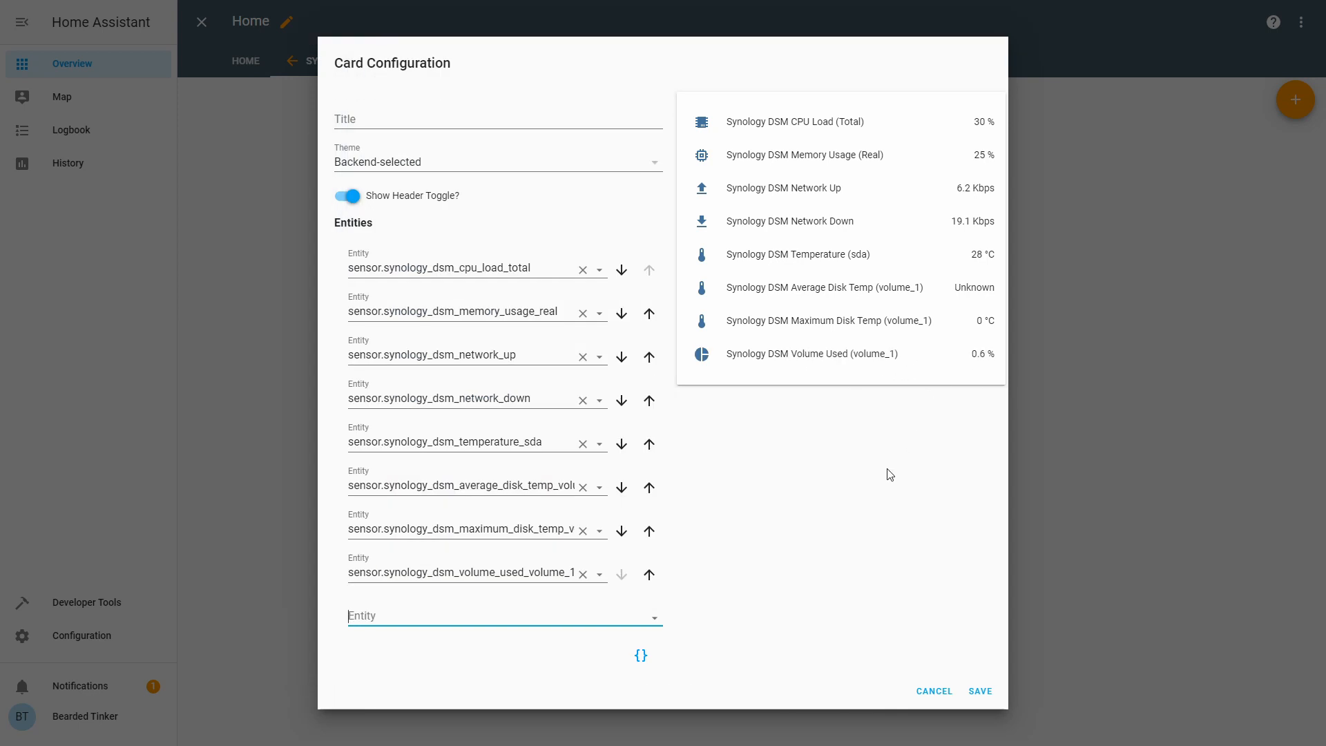
pyautogui.click(993, 684)
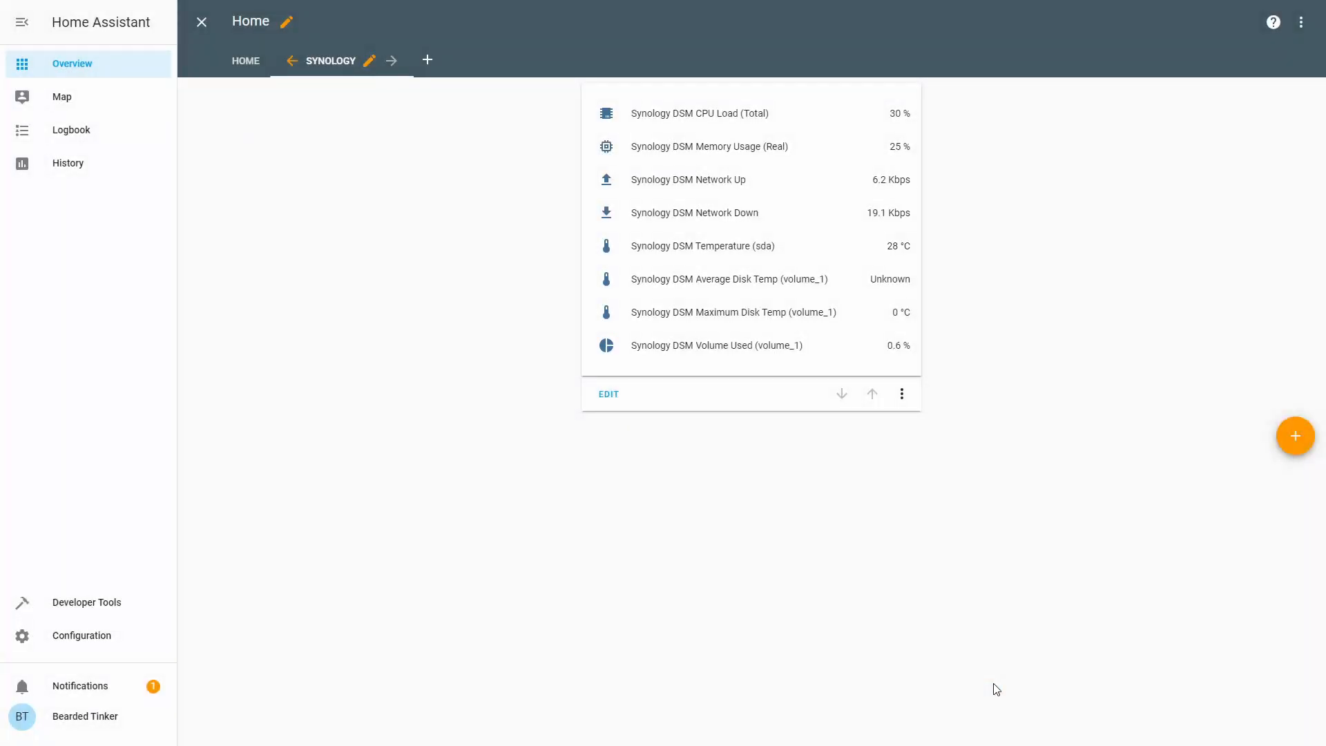
# Exit dashboard edit mode to show the eight-sensor Synology DSM card
pyautogui.click(201, 22)
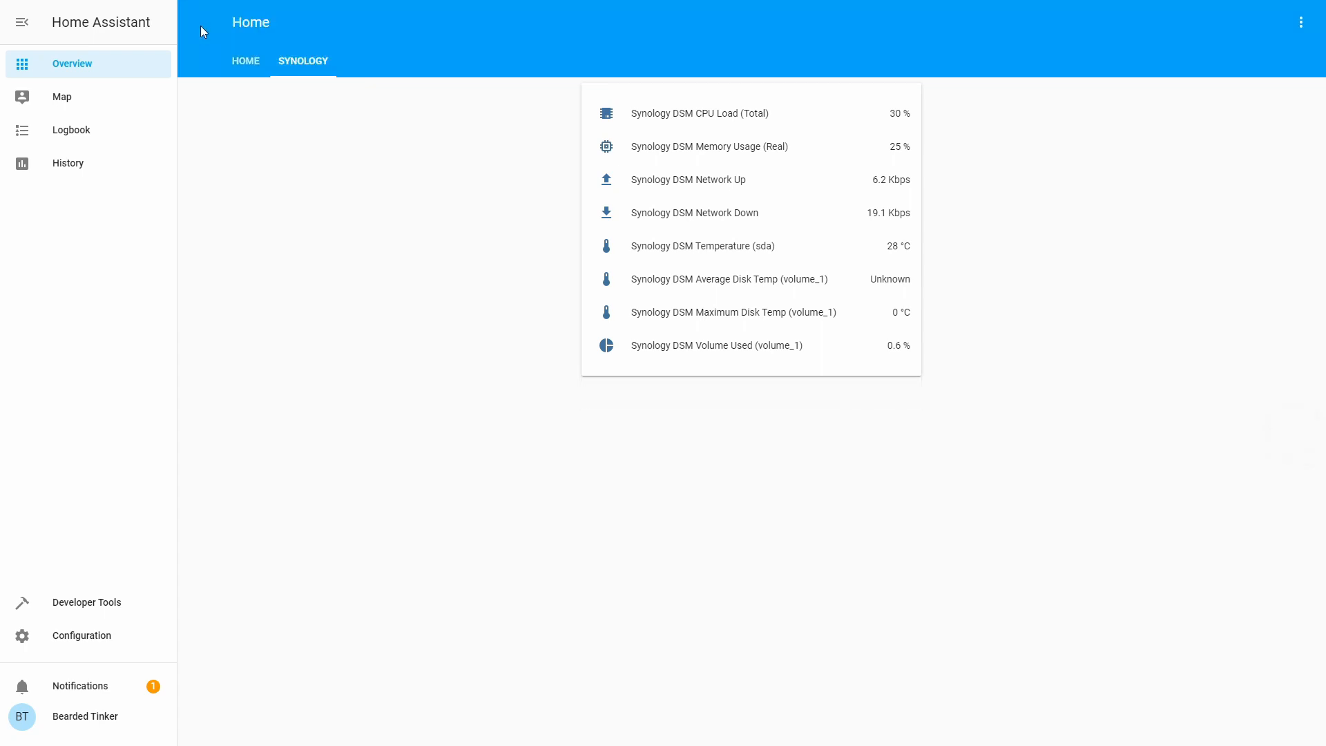